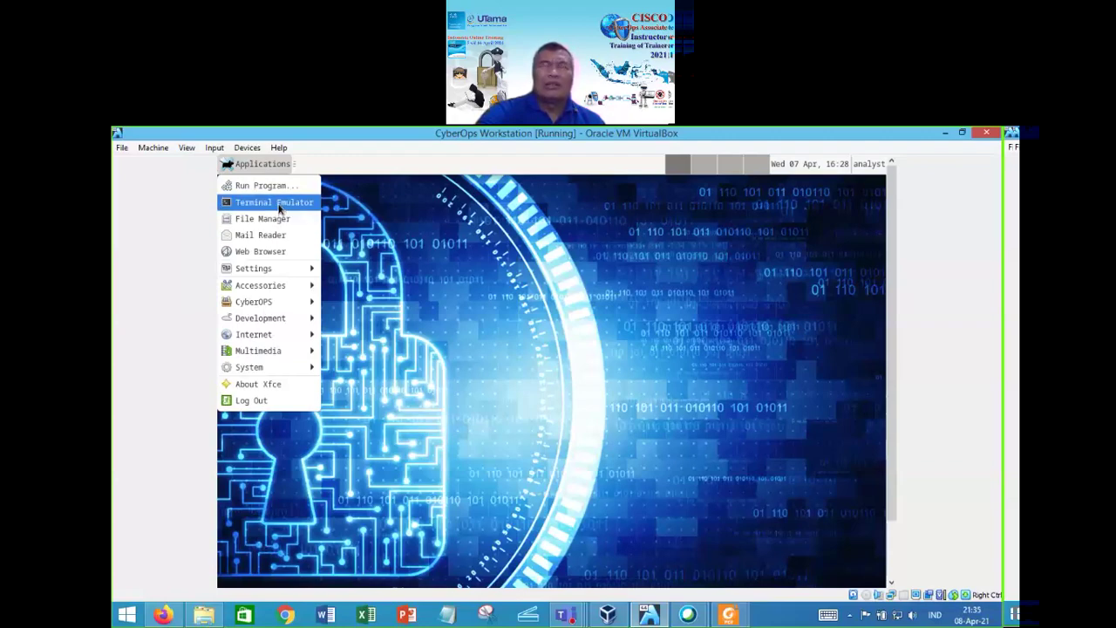
- Launch Wireshark in the background from a terminal with "wireshark &" and start a capture on the enp0s3 interface
left_click(279, 206)
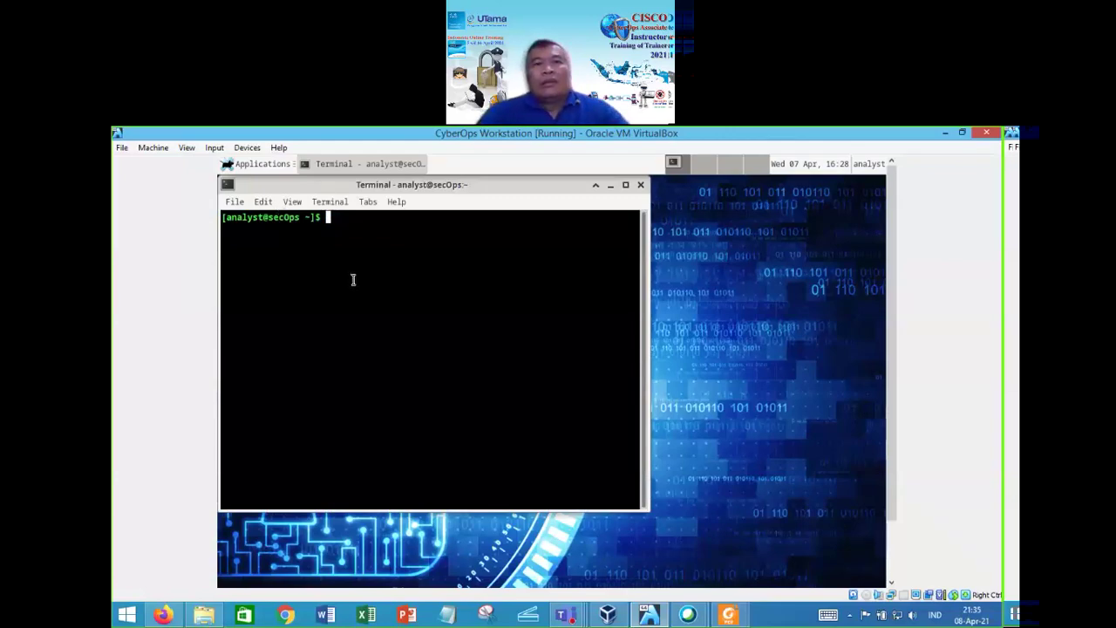
type("wiresha")
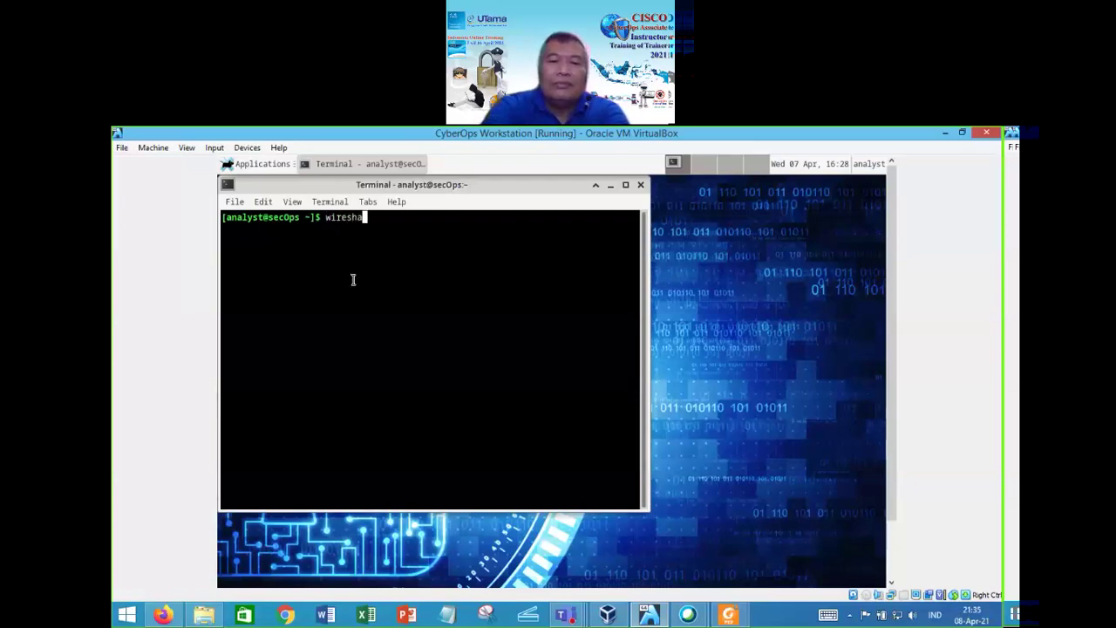
type("rk &")
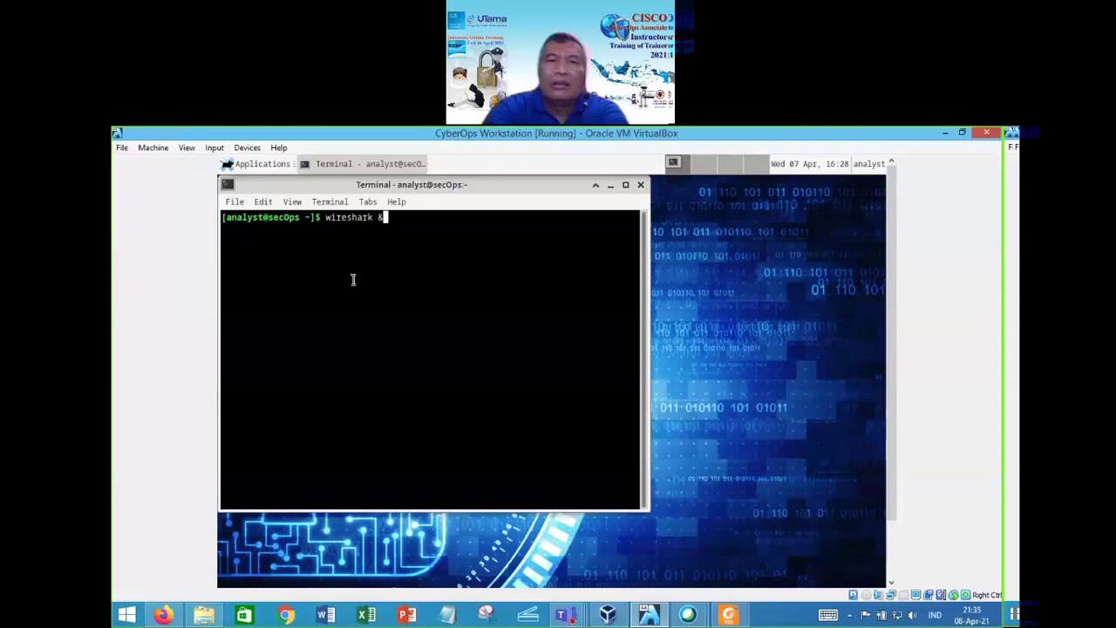
key("Return")
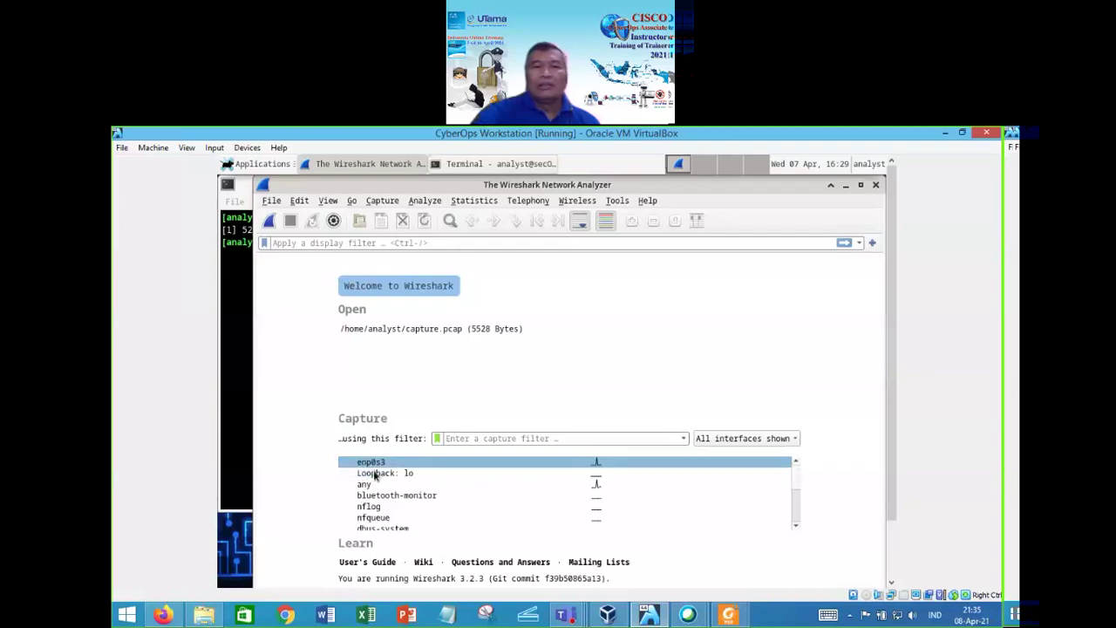
mouse_move(377, 476)
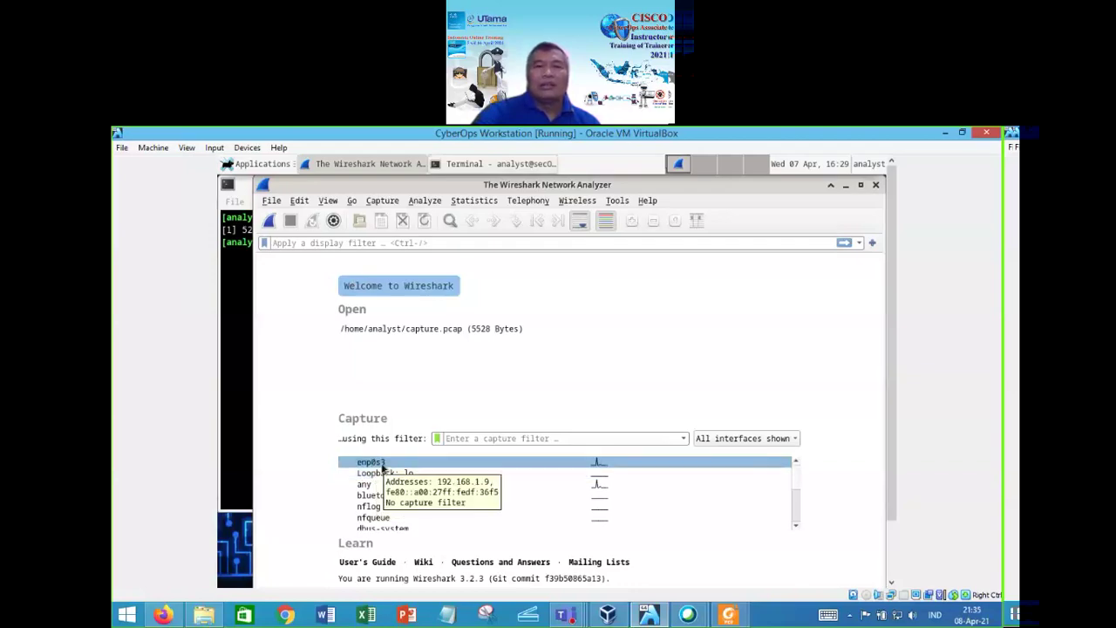
double_click(381, 468)
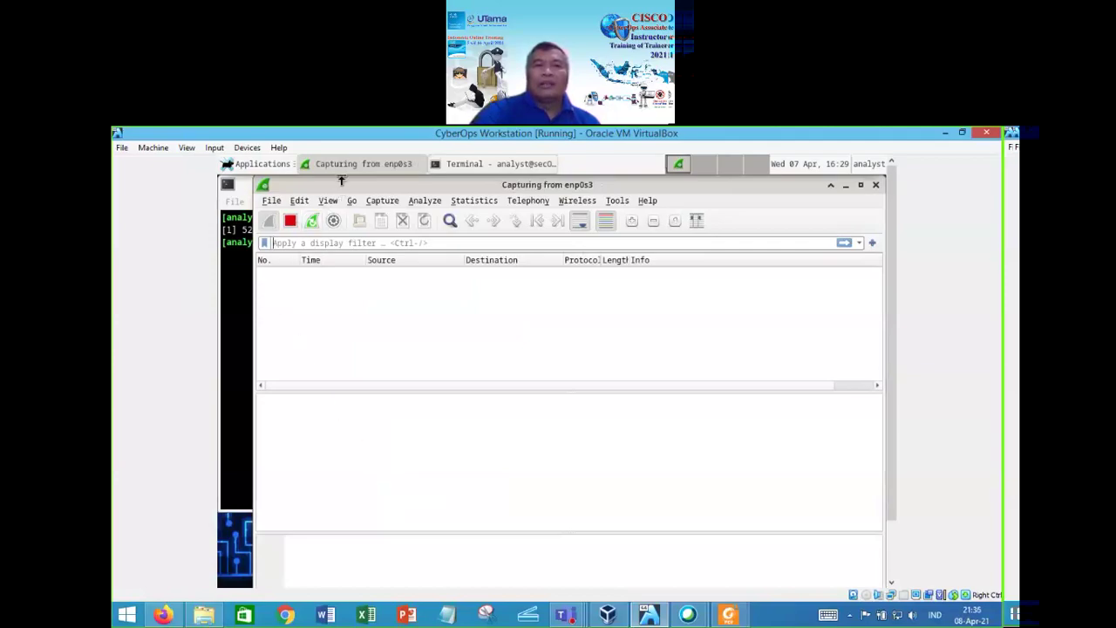
- Open a second terminal window, roll up the first one, and place the new terminal over the Wireshark capture
left_click(491, 166)
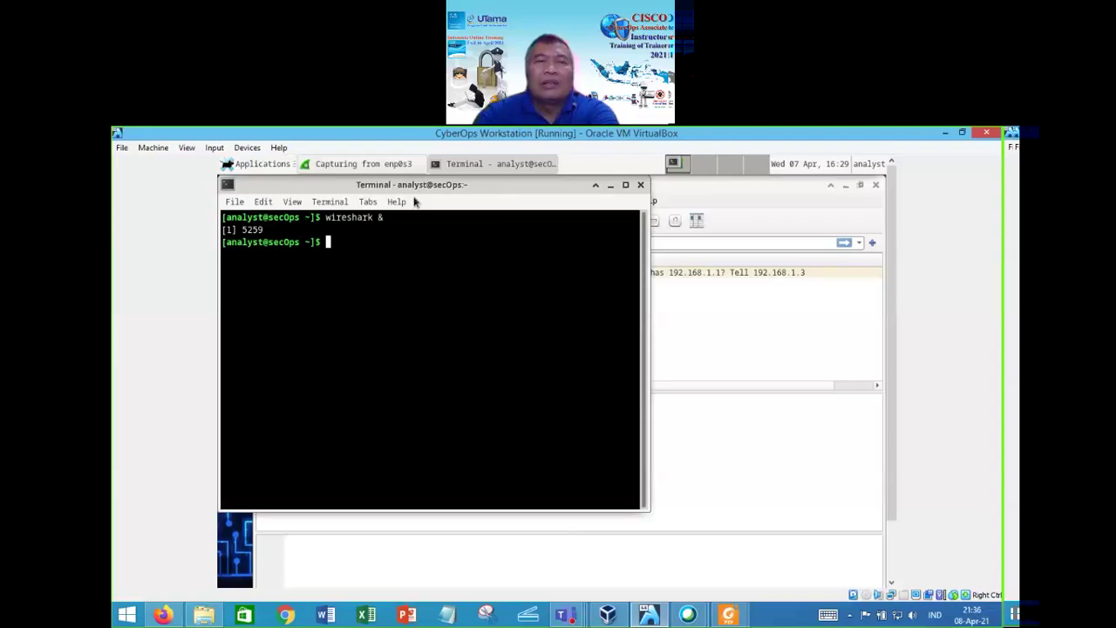
left_click(260, 164)
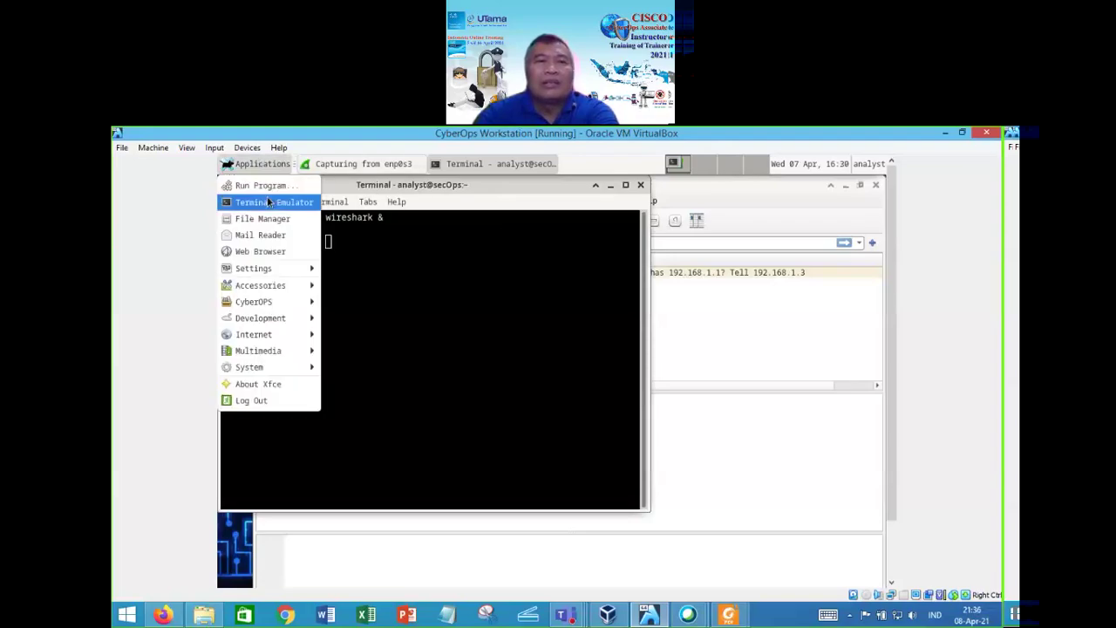
left_click(268, 203)
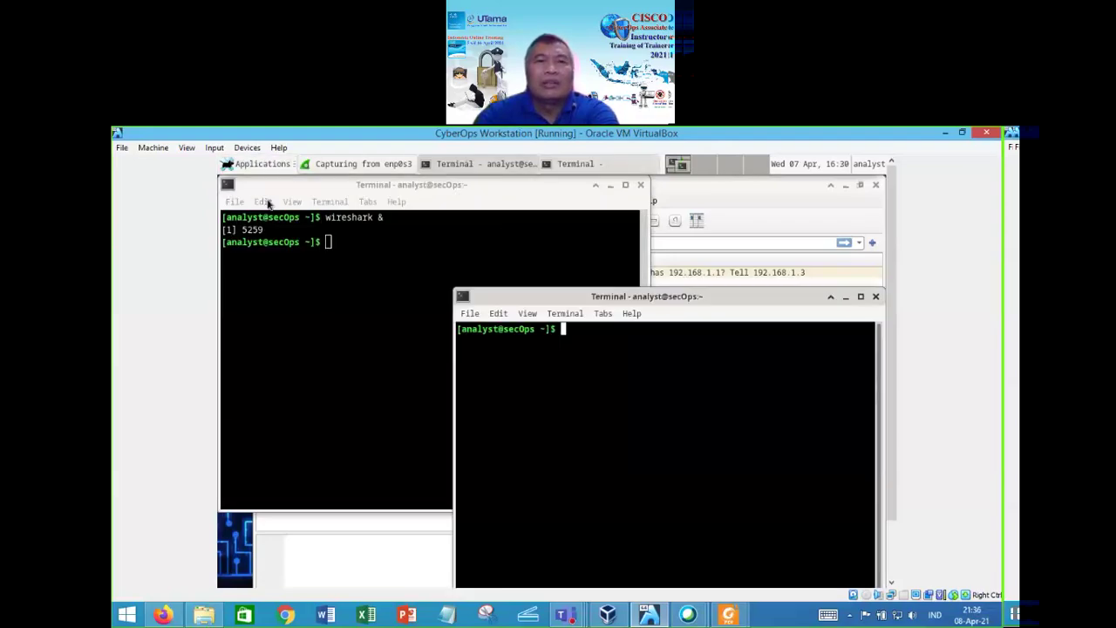
left_click_drag(513, 292, 523, 271)
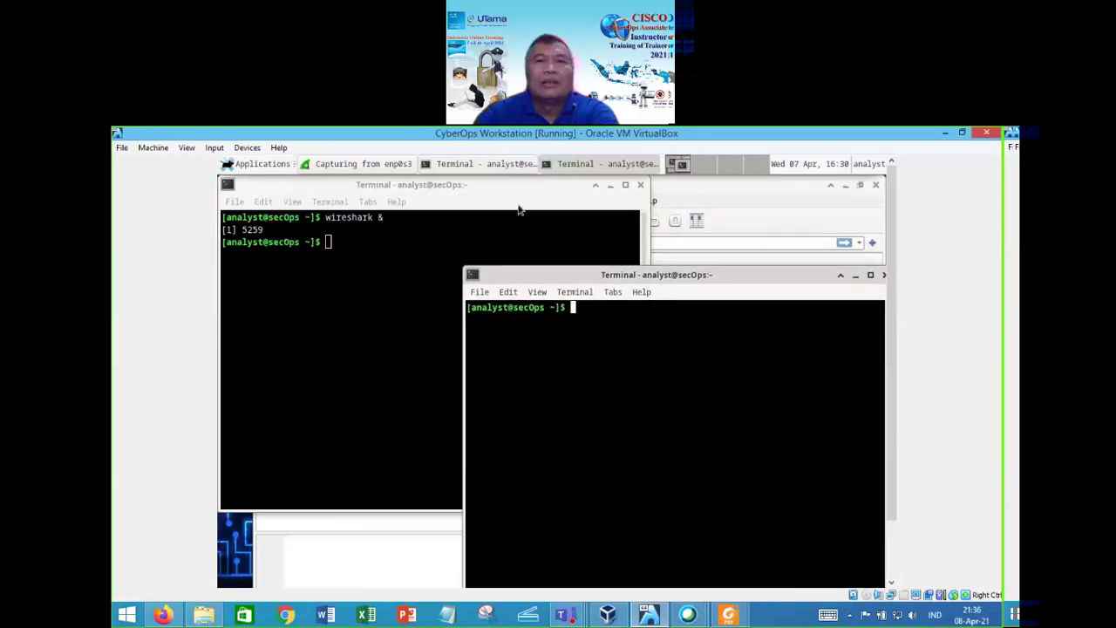
left_click(595, 186)
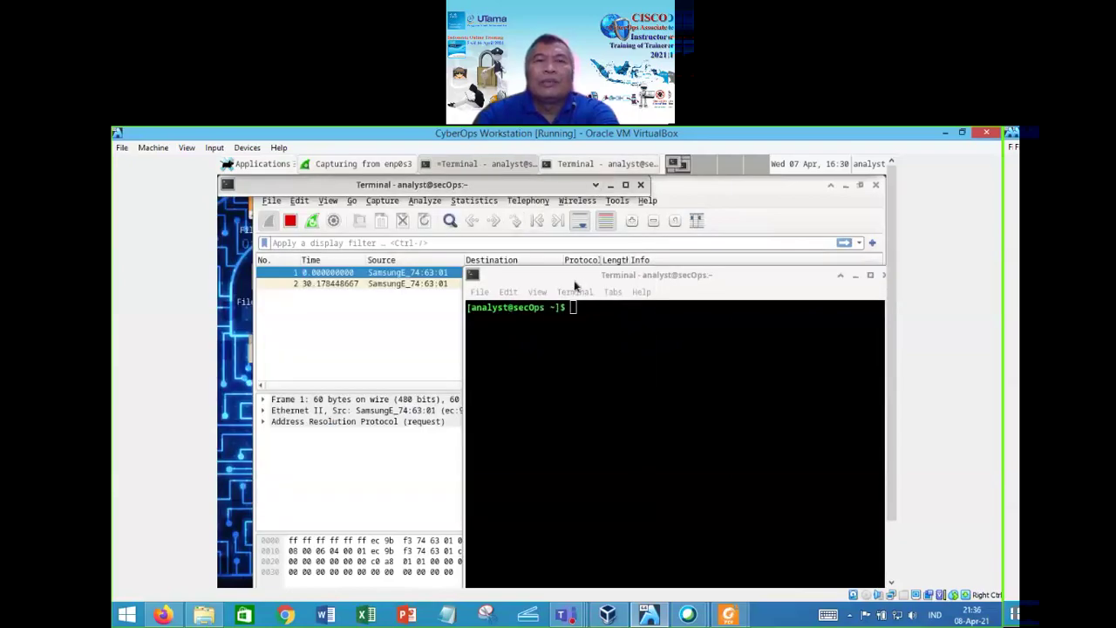
left_click_drag(573, 277, 434, 215)
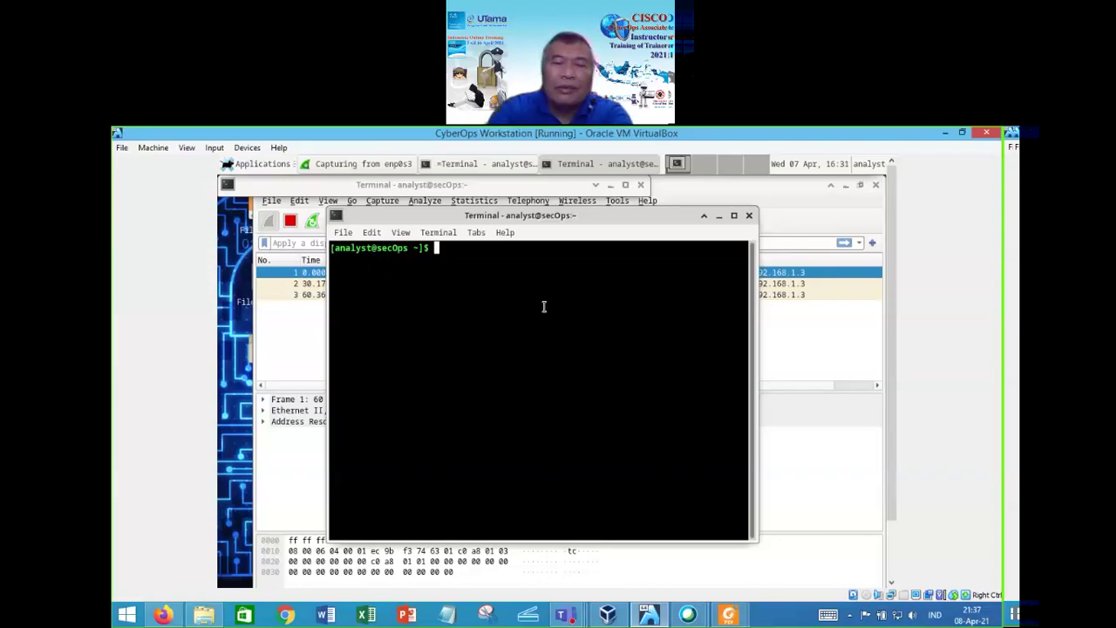
- Connect to the external FTP site in passive mode with "ftp -p ftp.cdc.gov"
type("t")
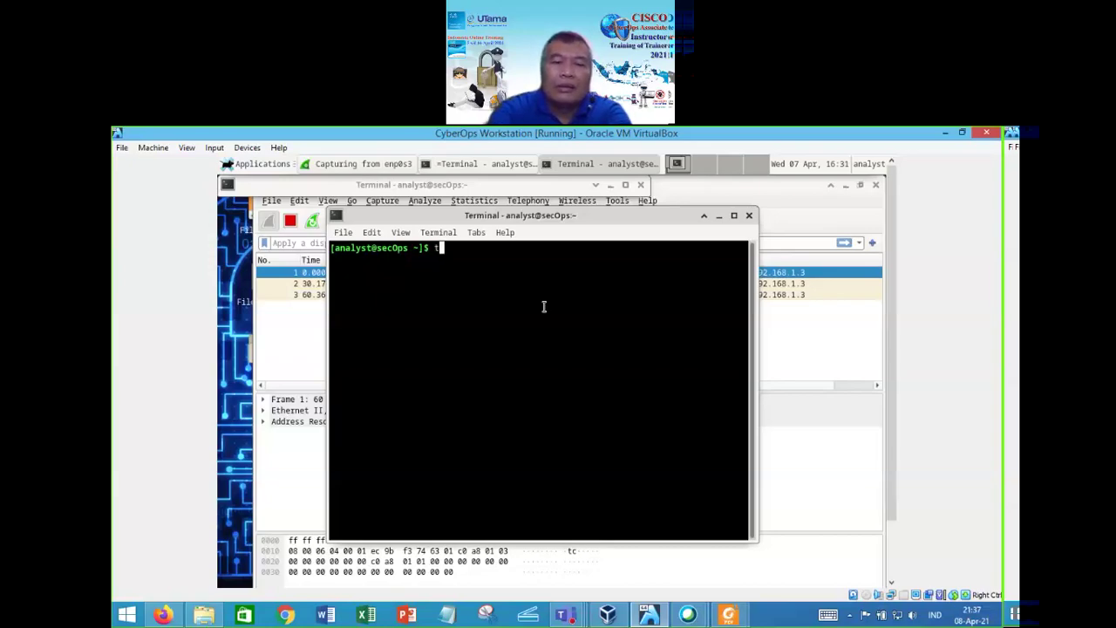
type("fc")
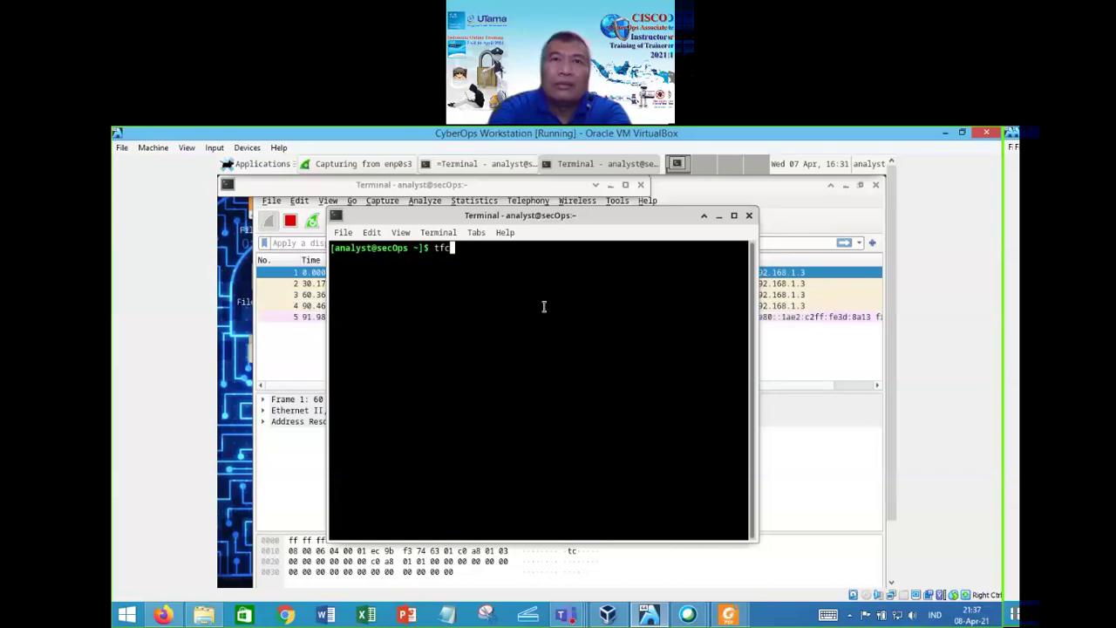
key("BackSpace")
key("BackSpace")
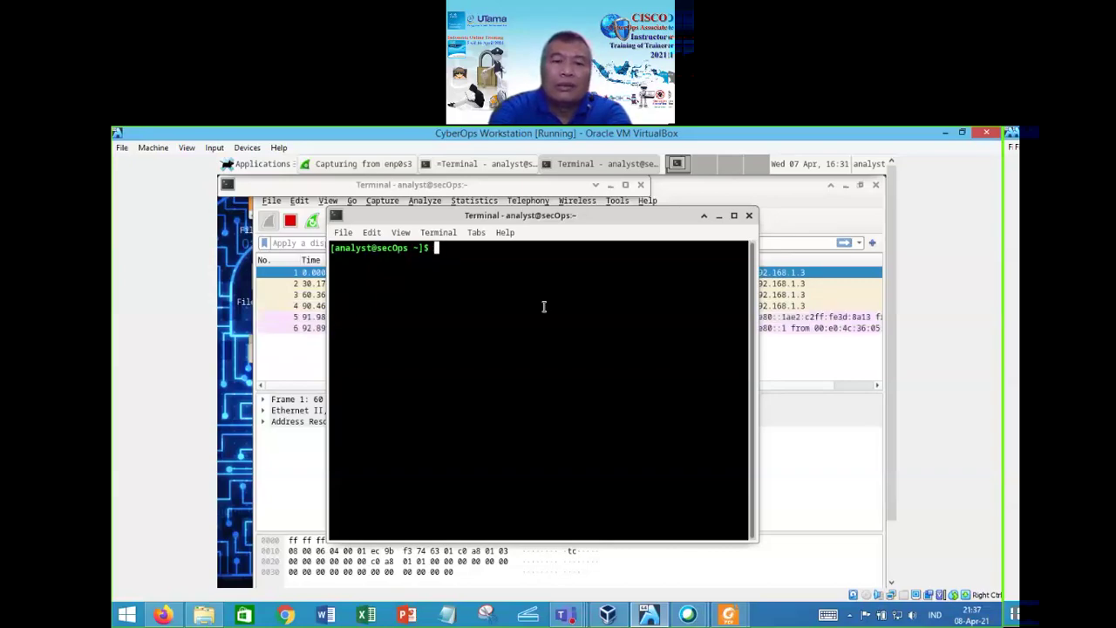
type("tp ")
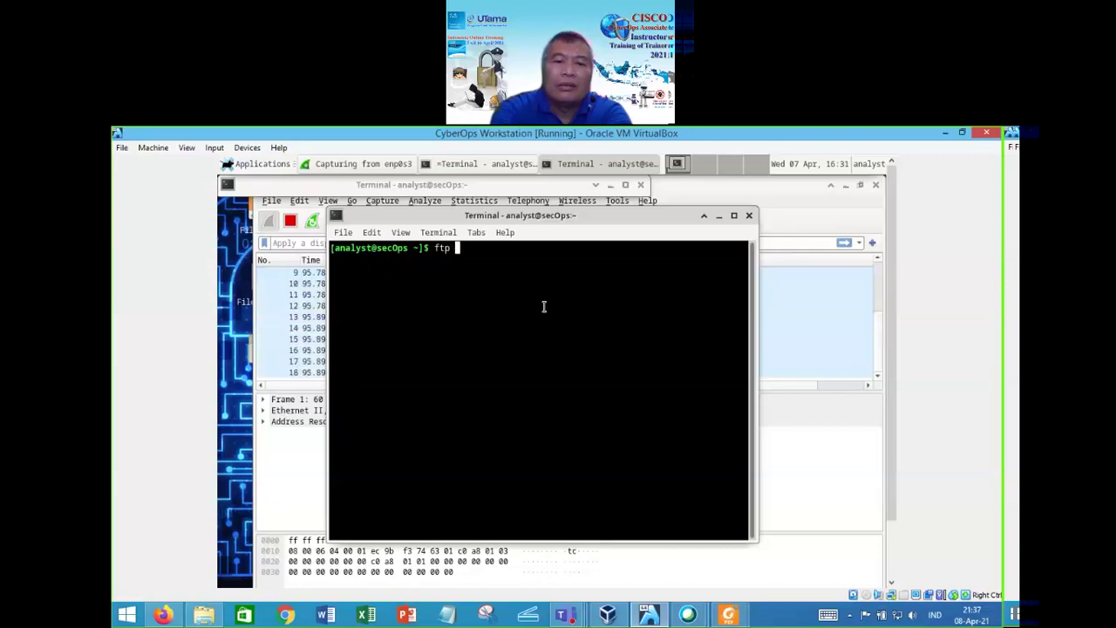
type("-p ftp")
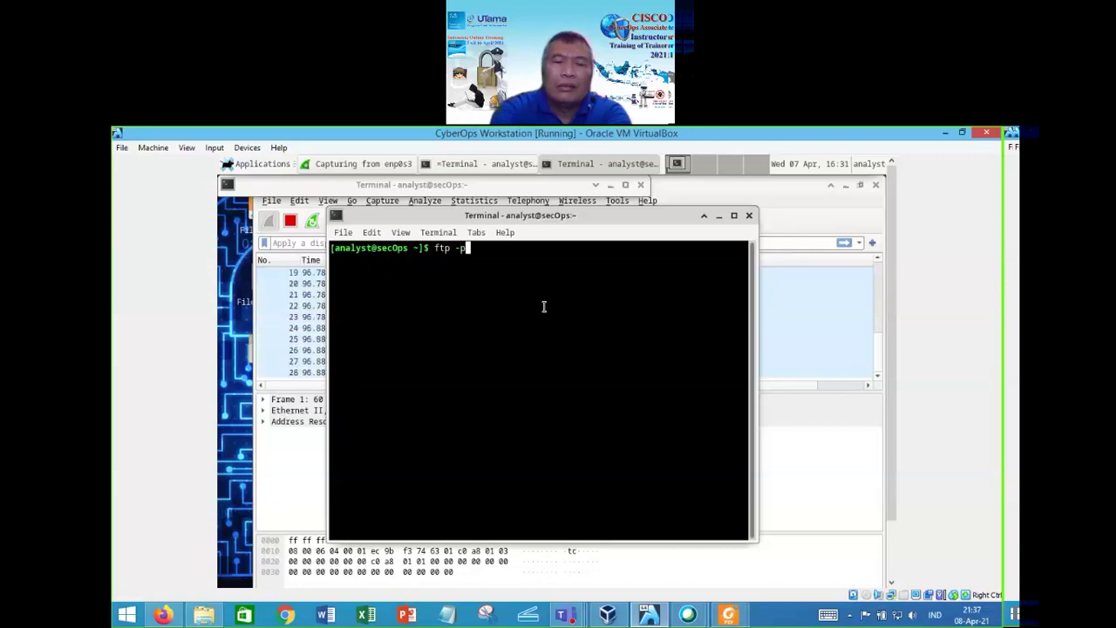
type(".cdc.gov")
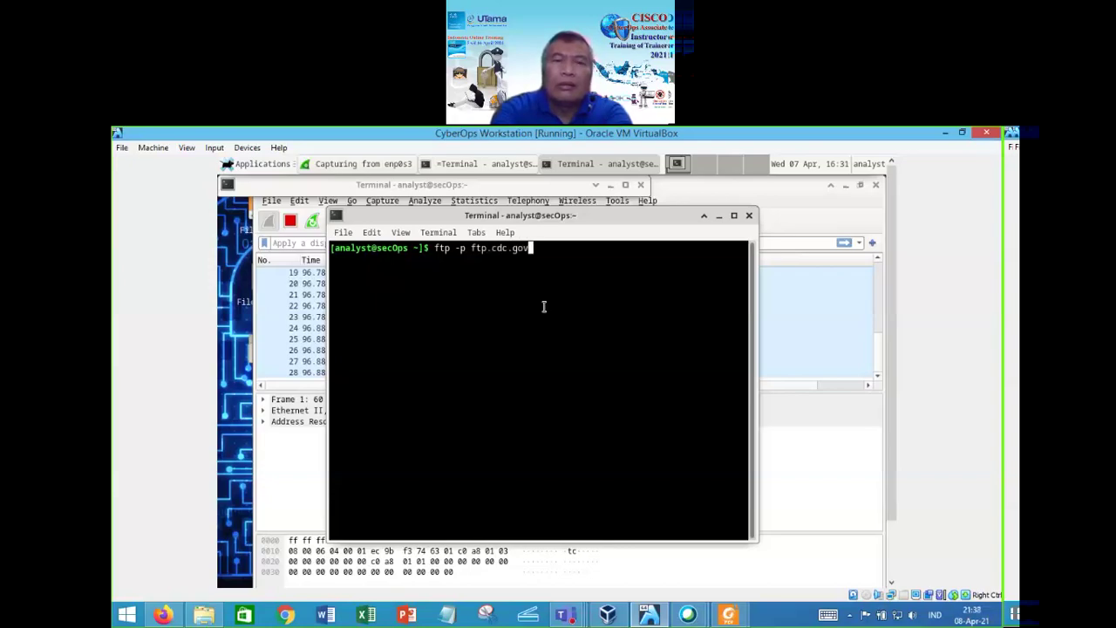
key("Return")
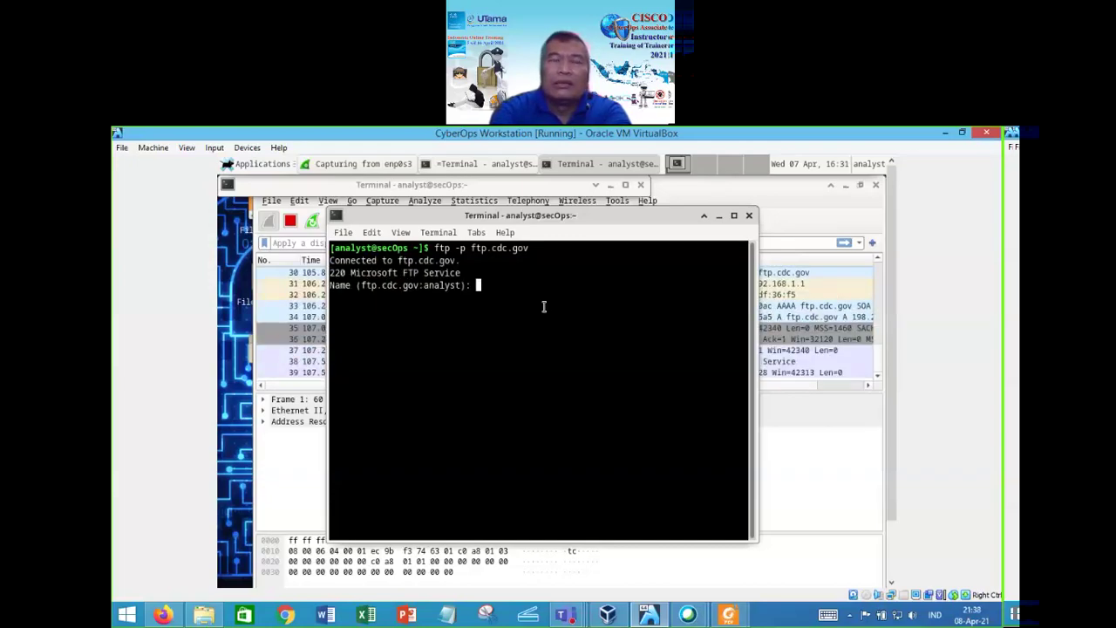
- Try to log in to the FTP server as anonymous, checking the user name in the lab document
type("anony")
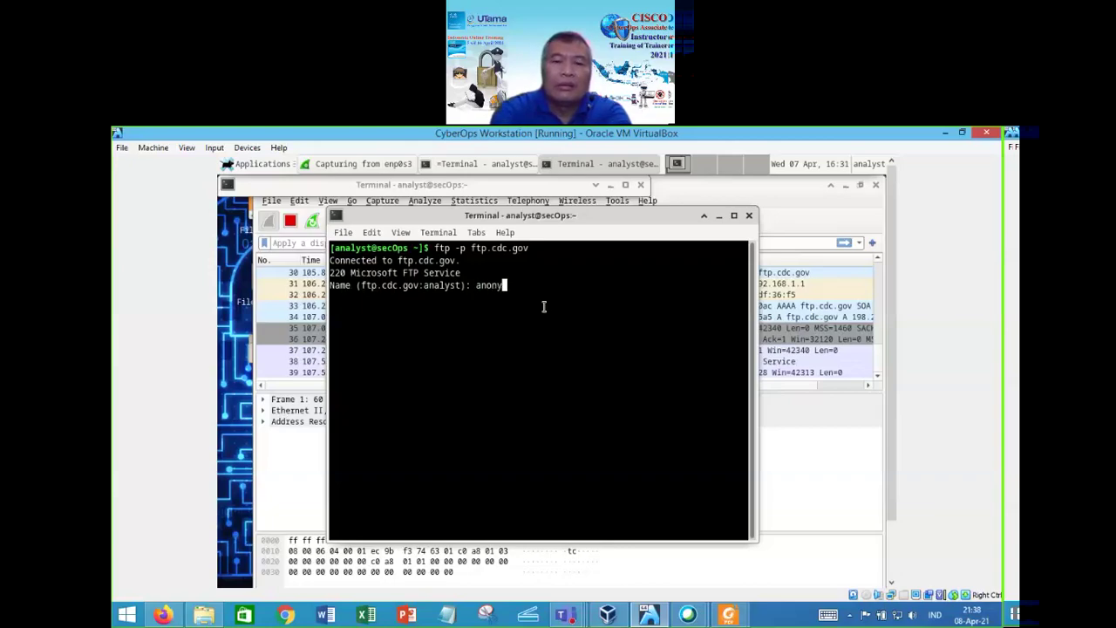
type("m")
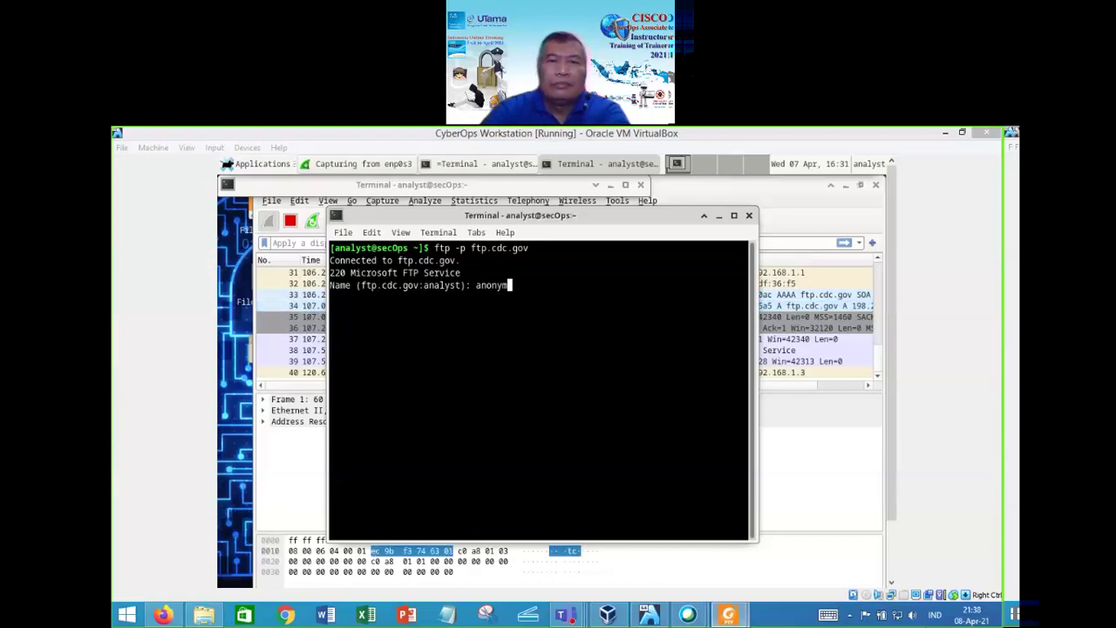
mouse_move(729, 615)
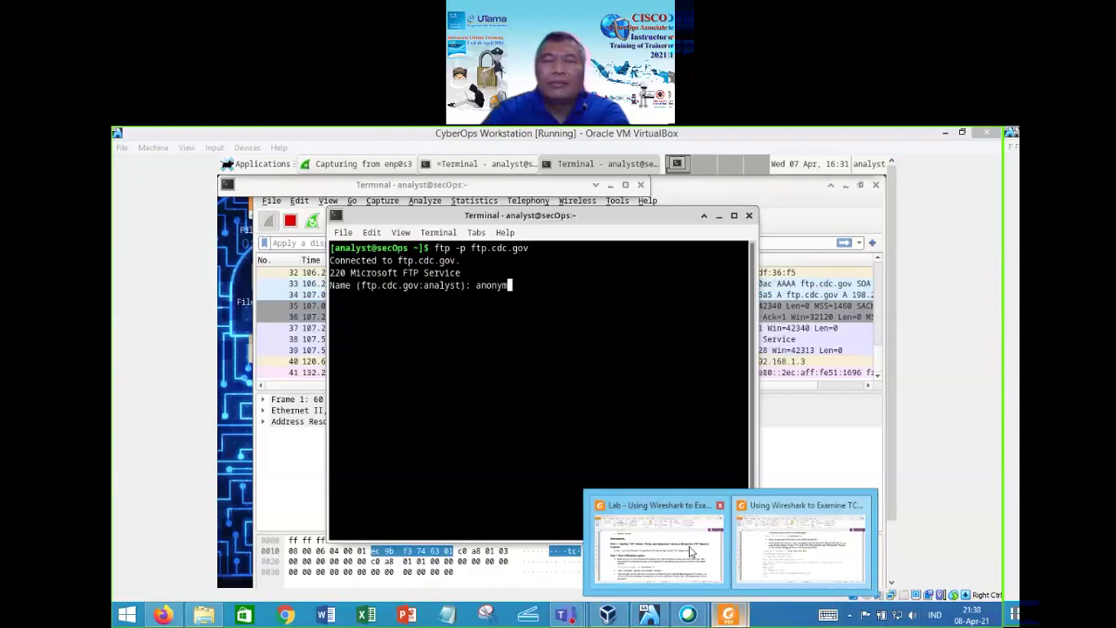
left_click(691, 550)
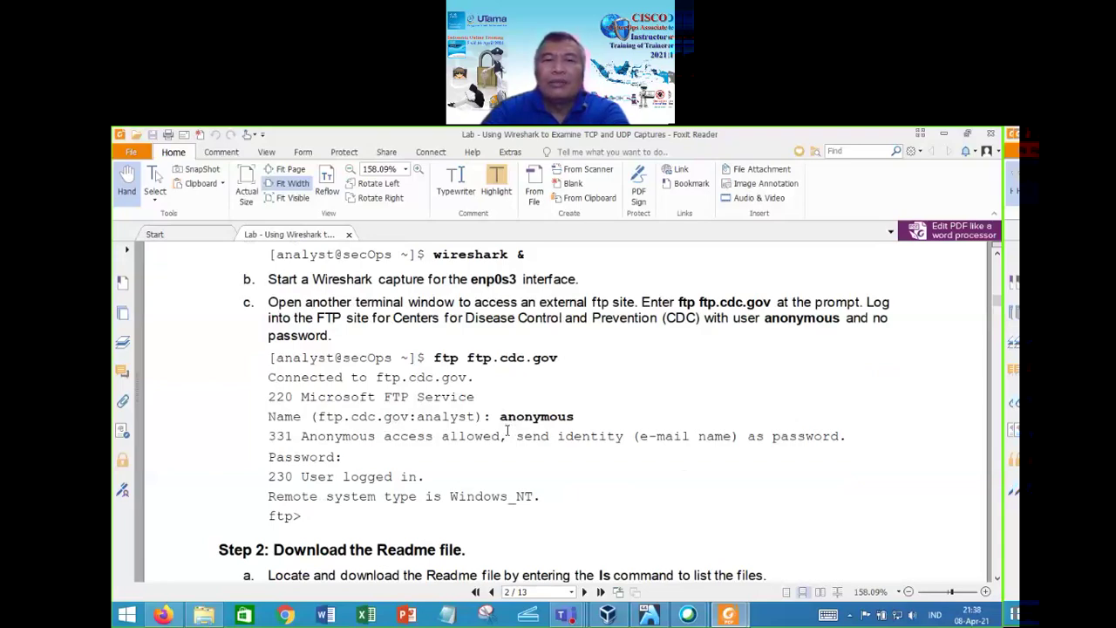
left_click(659, 615)
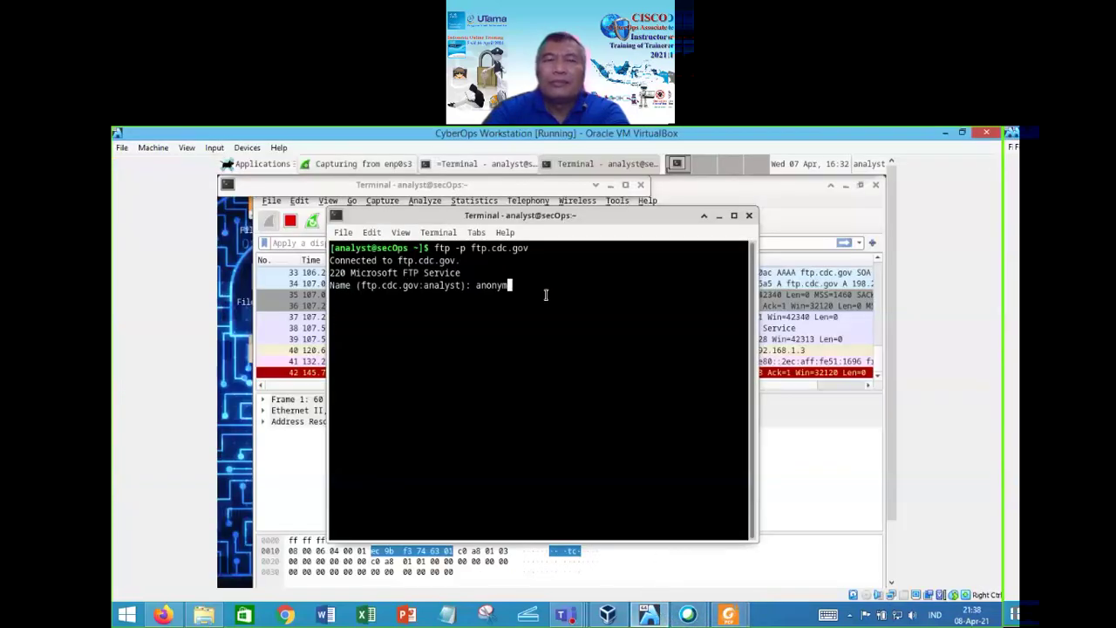
type("ous")
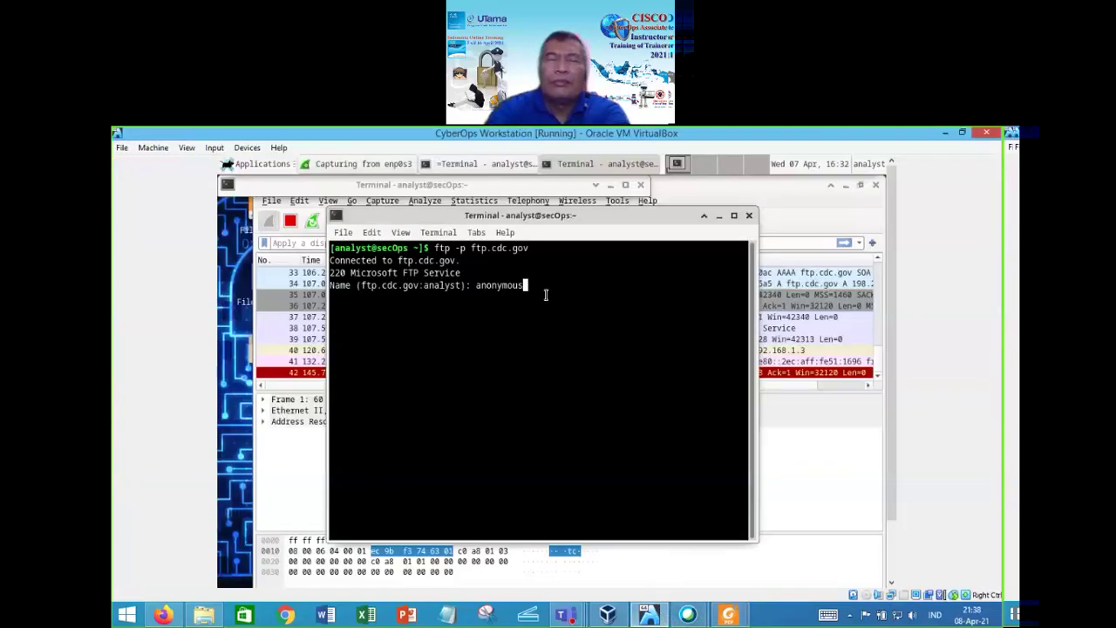
key("Return")
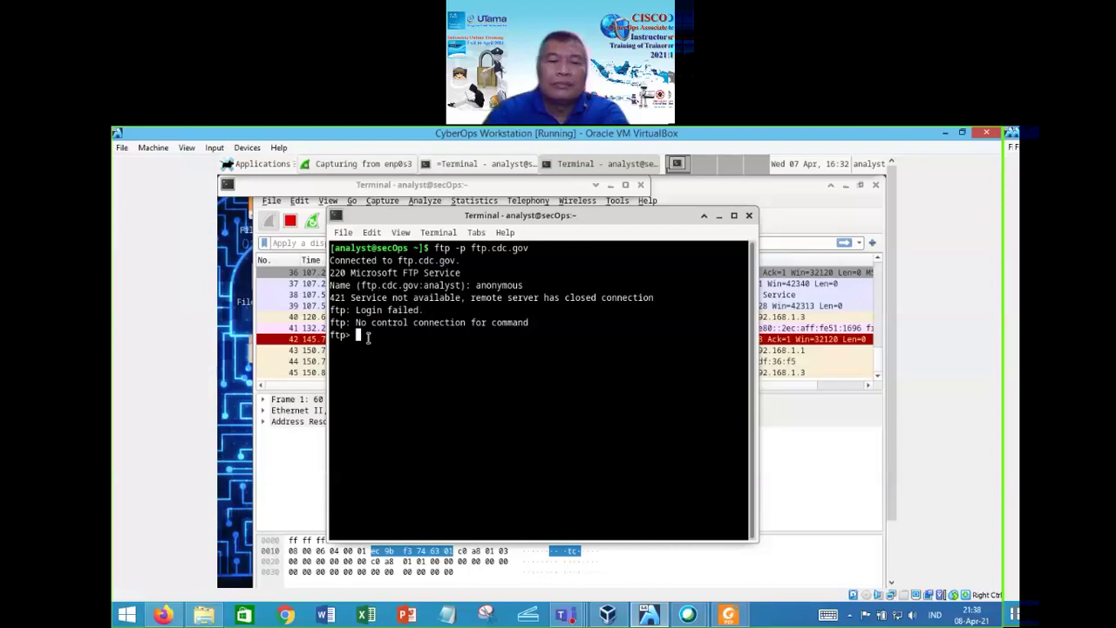
- Quit the FTP session and reconnect with "ftp -p ftp.cdc.gov"
type("quit")
key("Return")
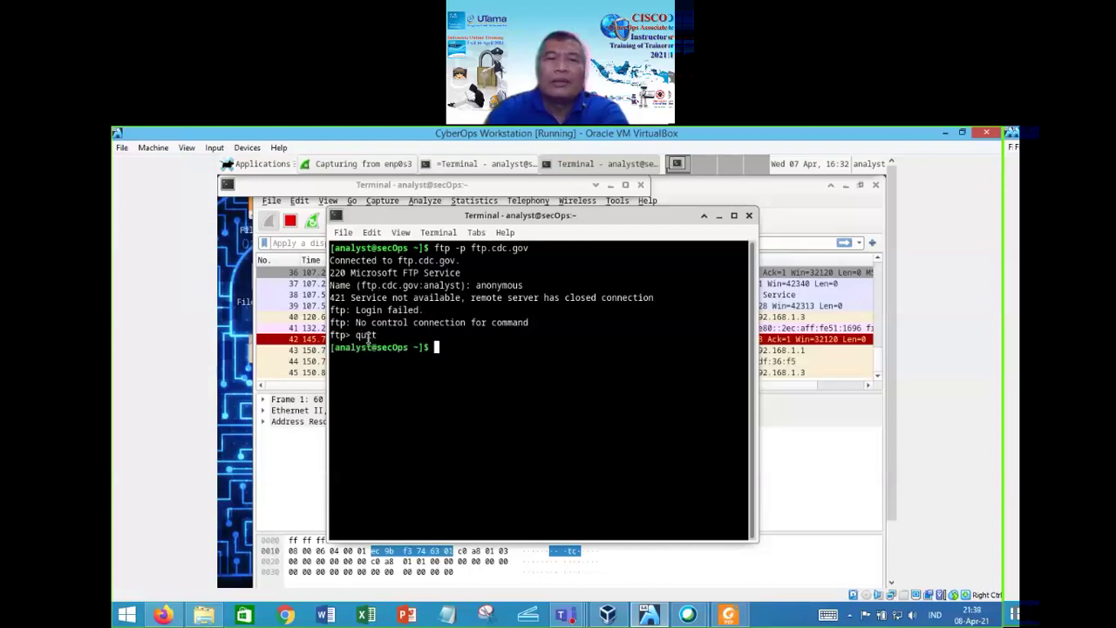
key("Up")
key("Return")
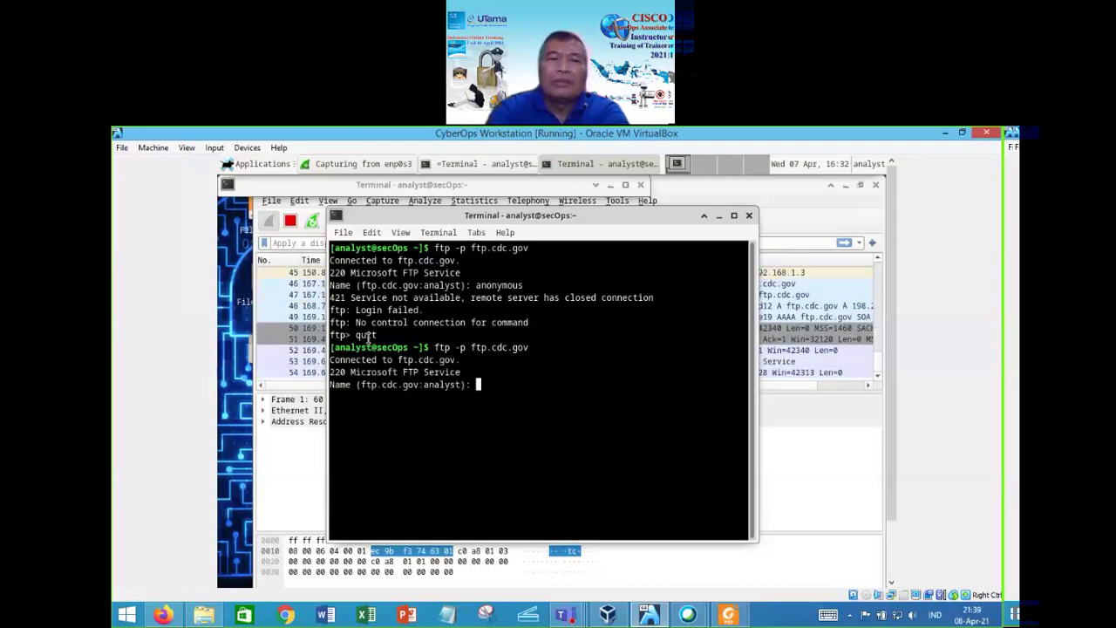
- Log in to the FTP server as user anonymous, leaving the password blank
type("an")
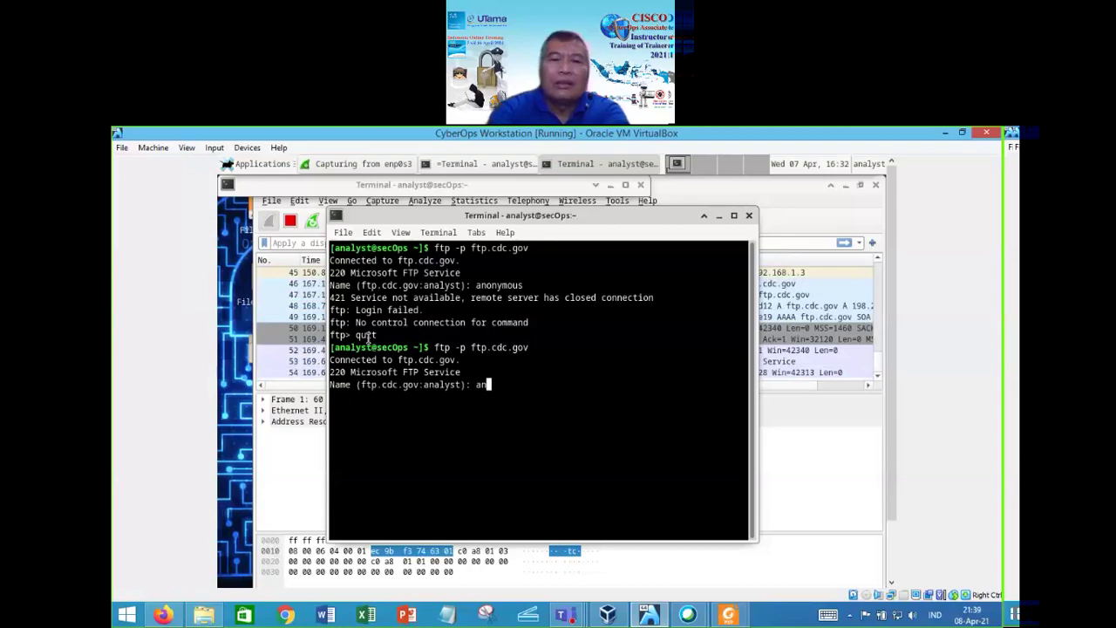
type("onymous")
key("Return")
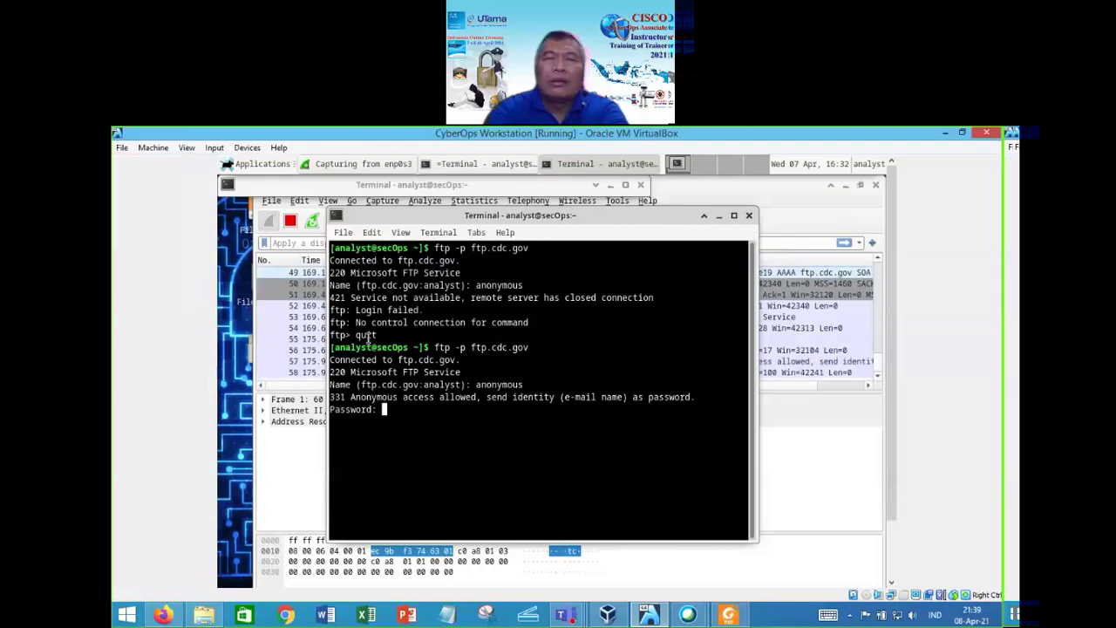
key("Return")
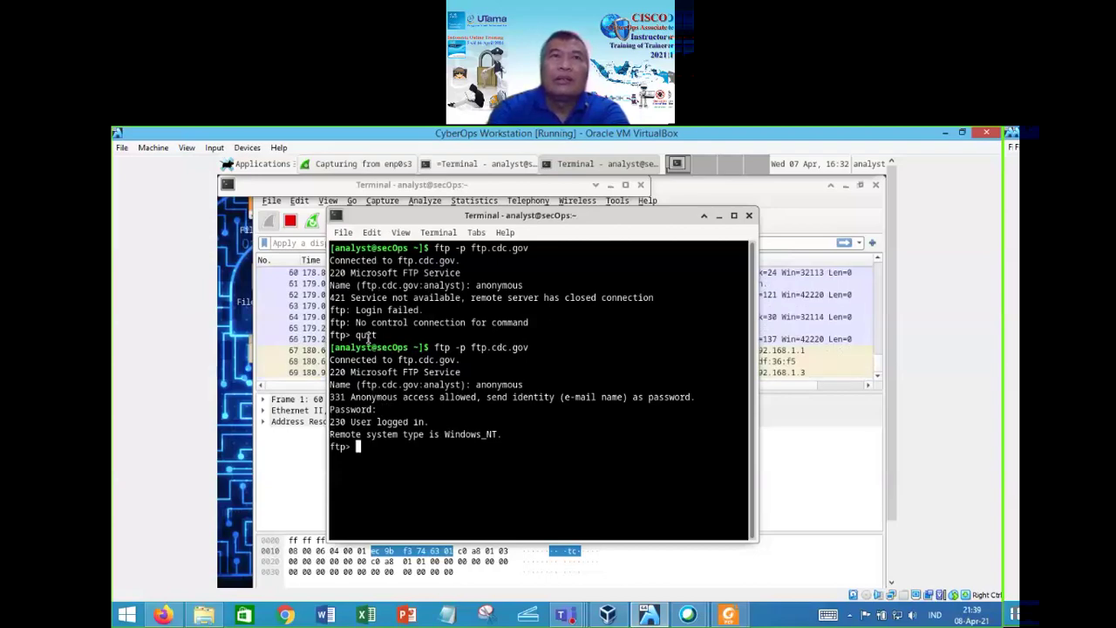
- List the files on the FTP server with "ls"
left_click(1015, 380)
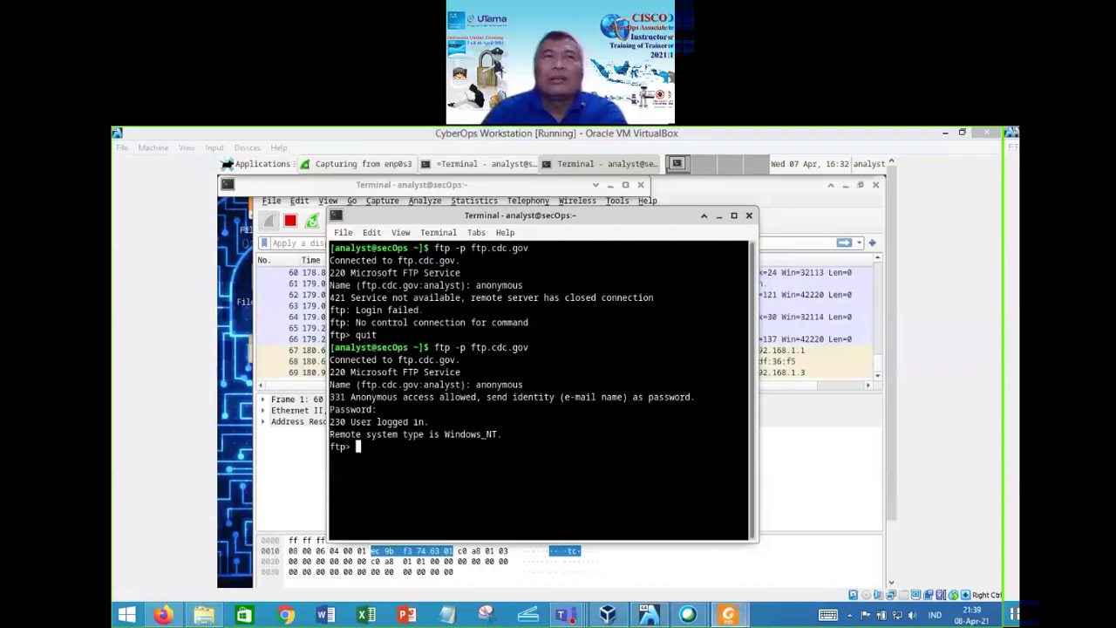
left_click(385, 451)
type("ls")
key("Return")
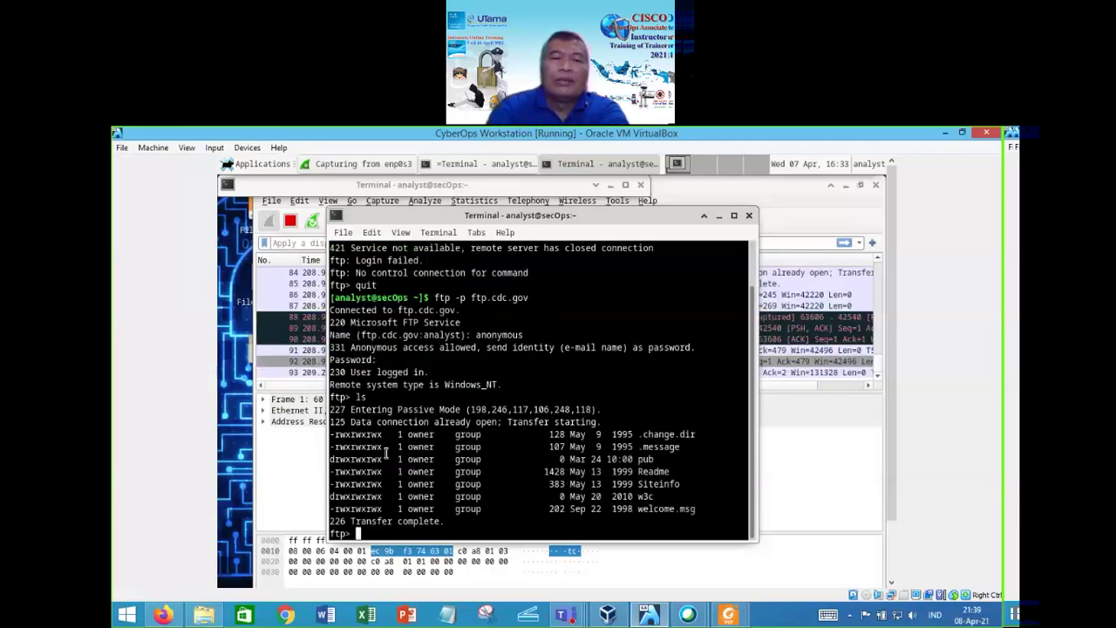
- Download the Readme file from the FTP server with "get Readme"
type("get")
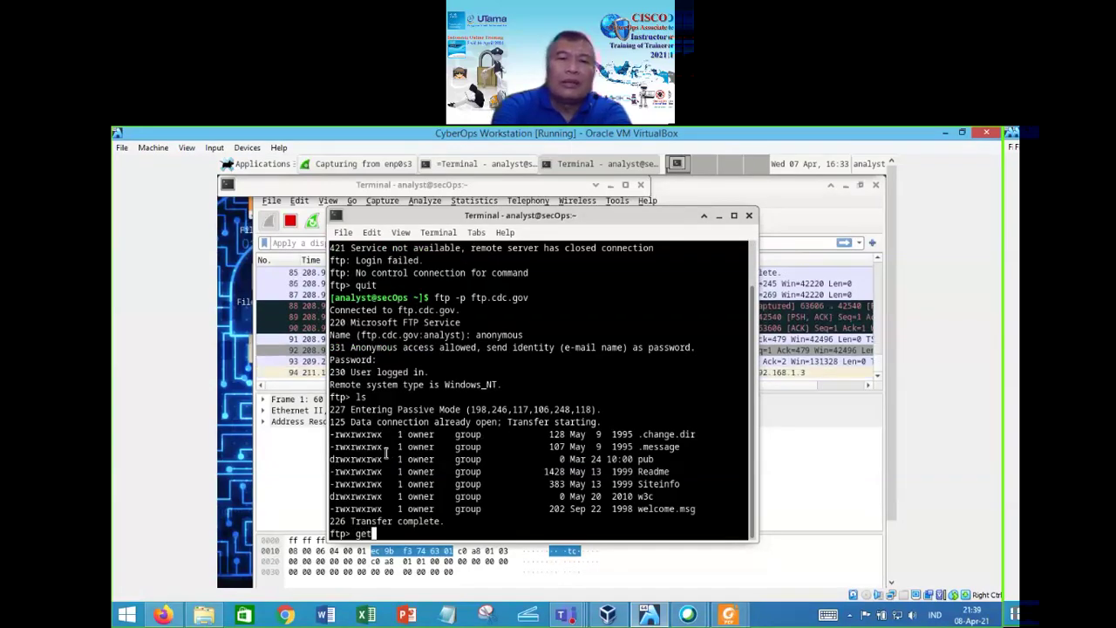
type(" Readme")
key("Return")
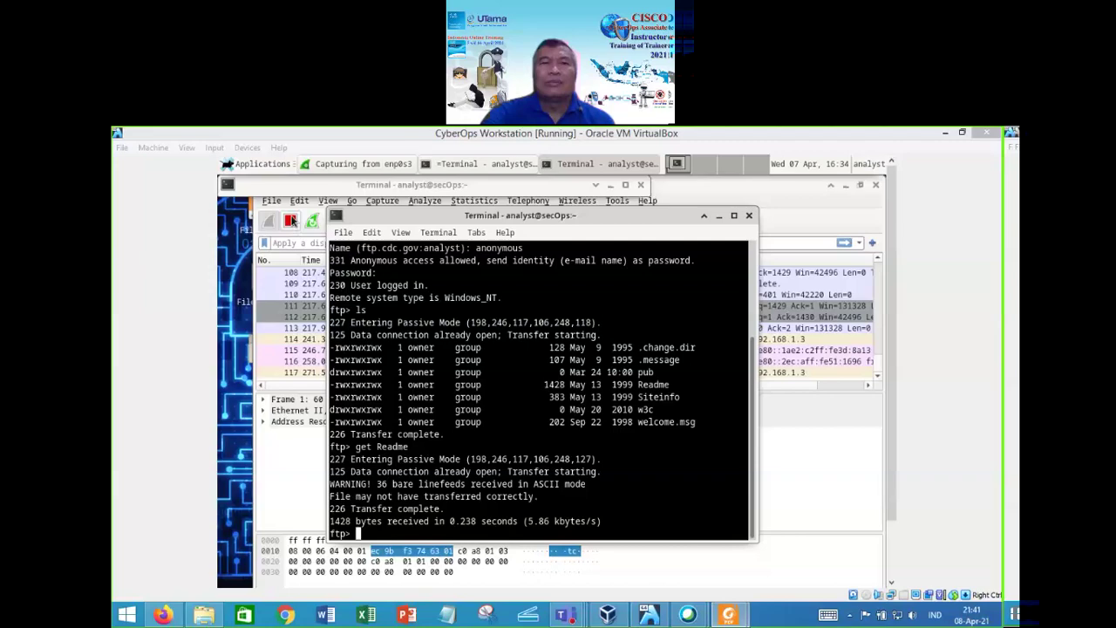
- Stop the packet capture and apply the display filter "tcp and ip.addr == 198.246.117.106"
left_click(291, 221)
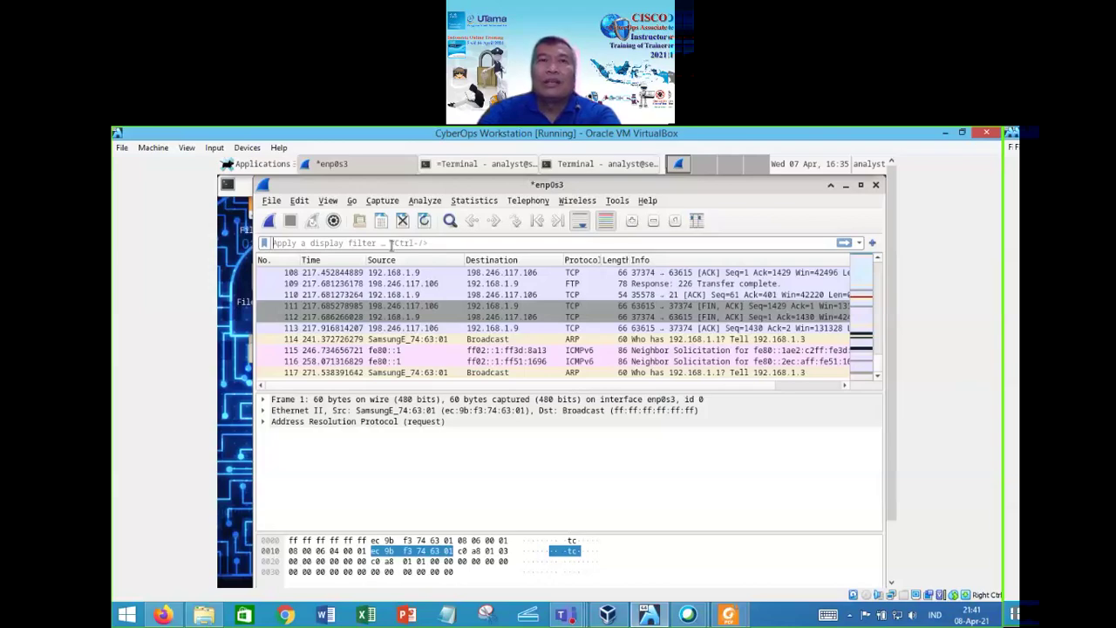
left_click(392, 243)
type("t")
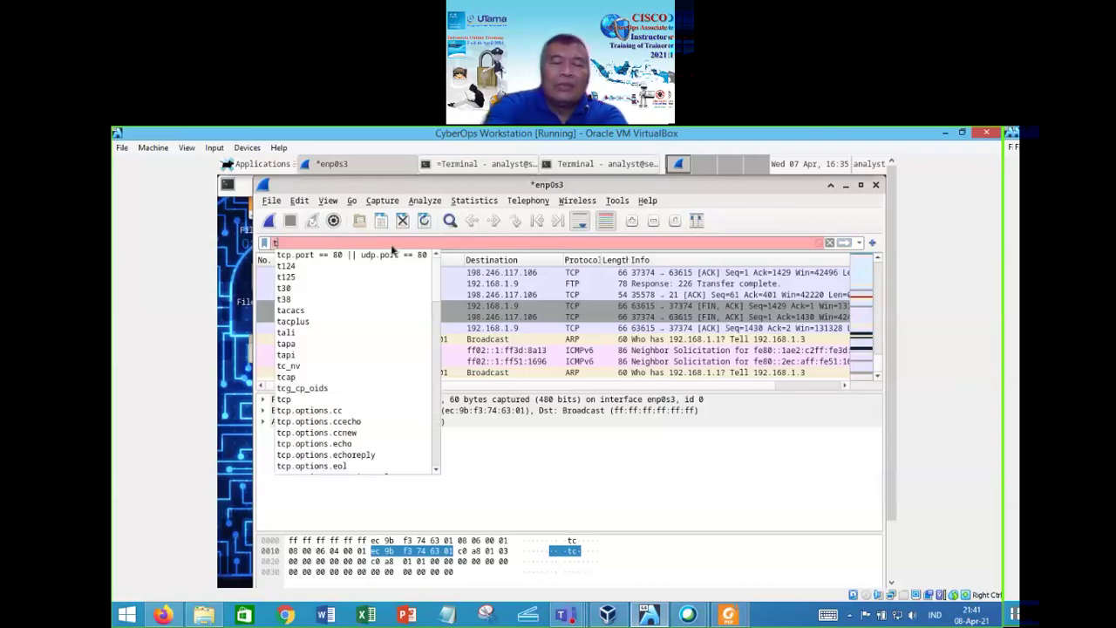
type("cp")
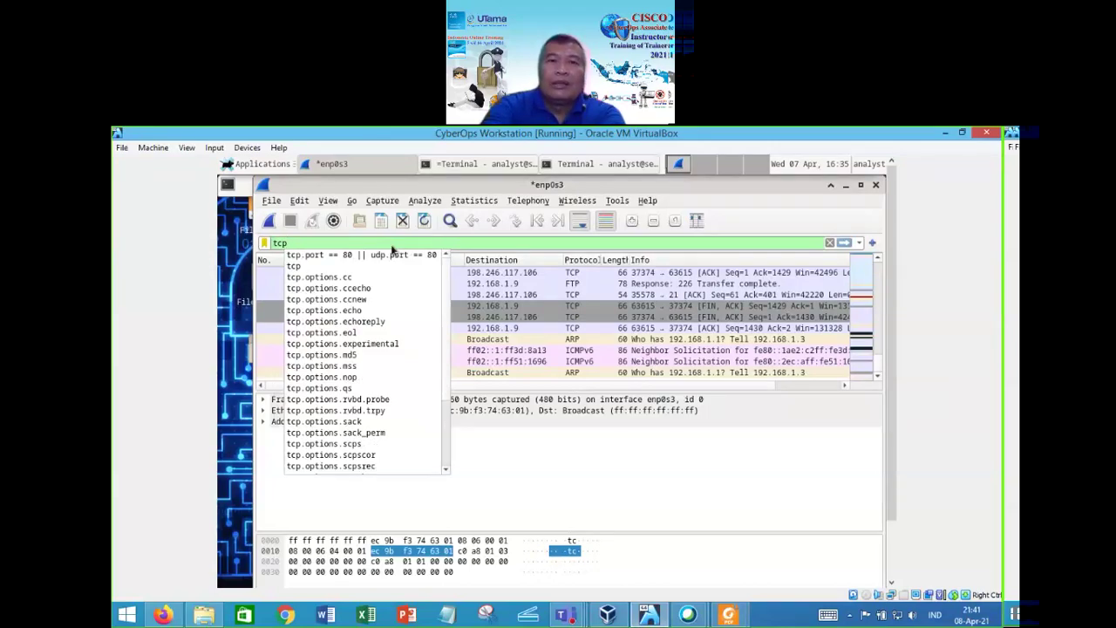
type(" a")
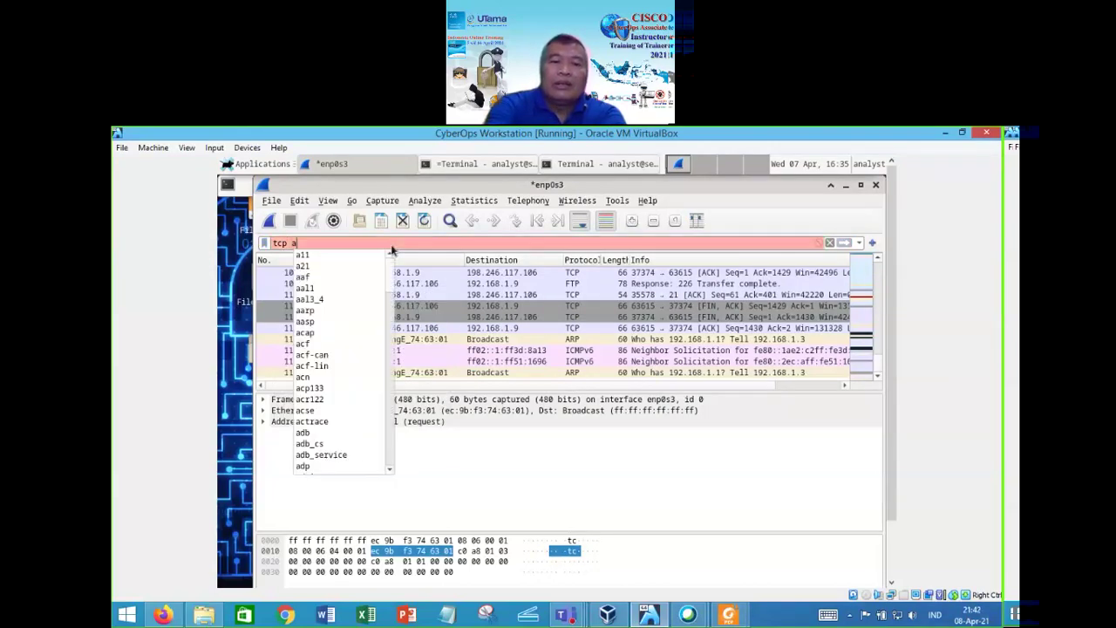
type("nd ip")
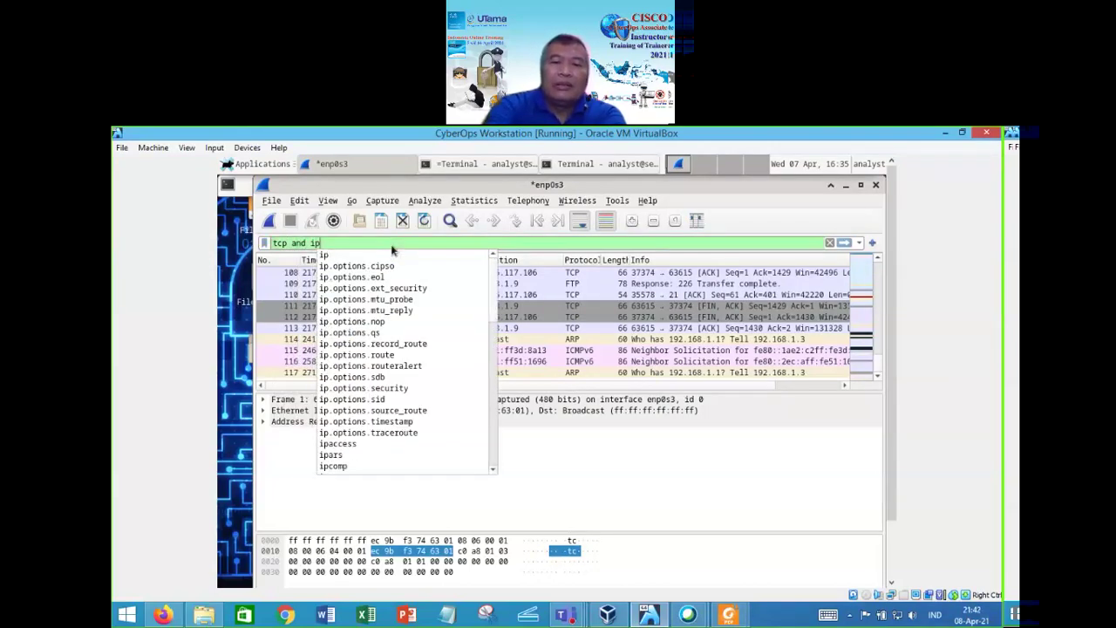
type(".")
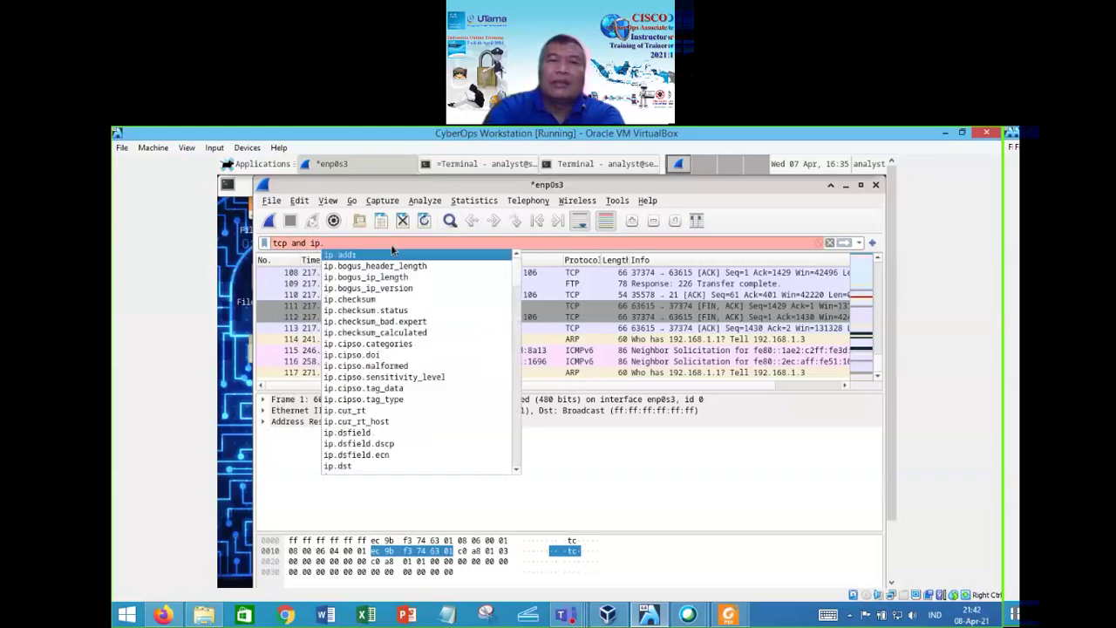
left_click(392, 252)
type("== ")
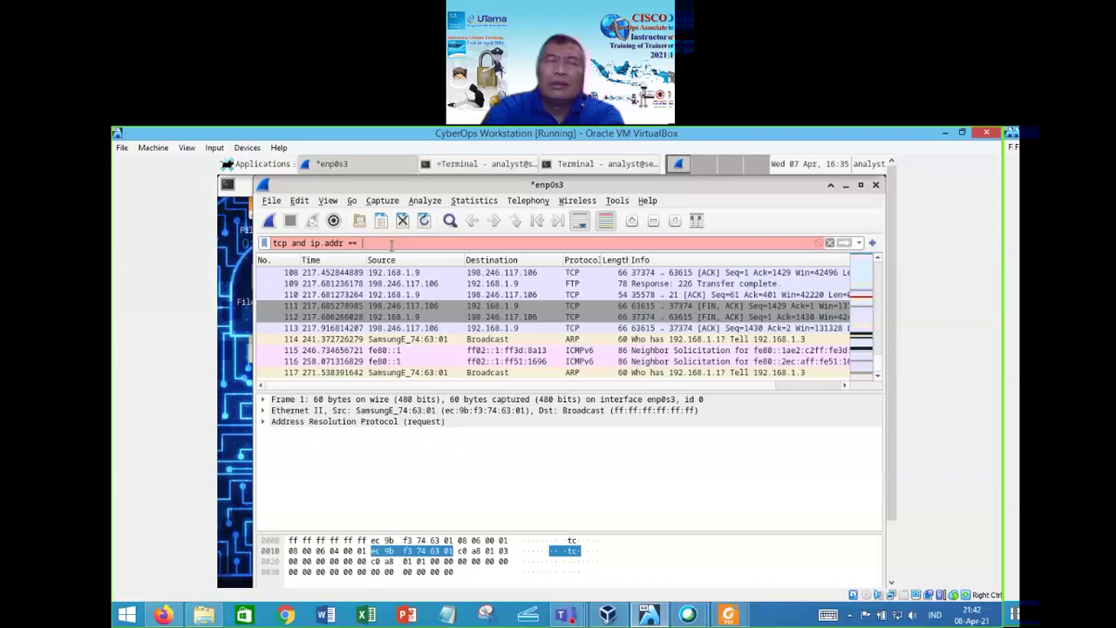
type("198.2")
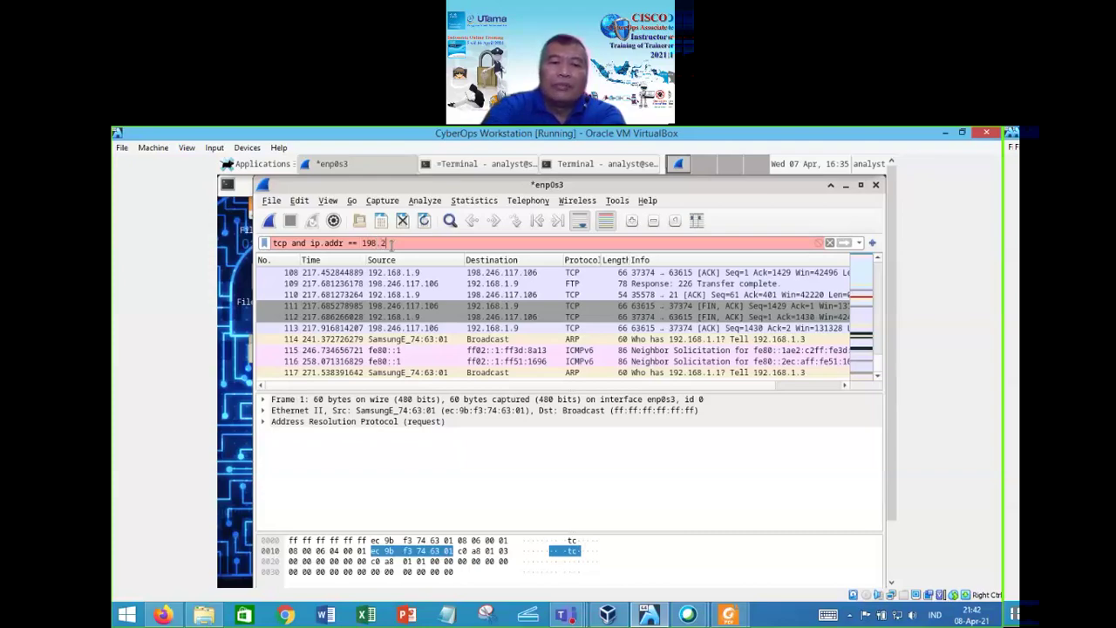
type("4")
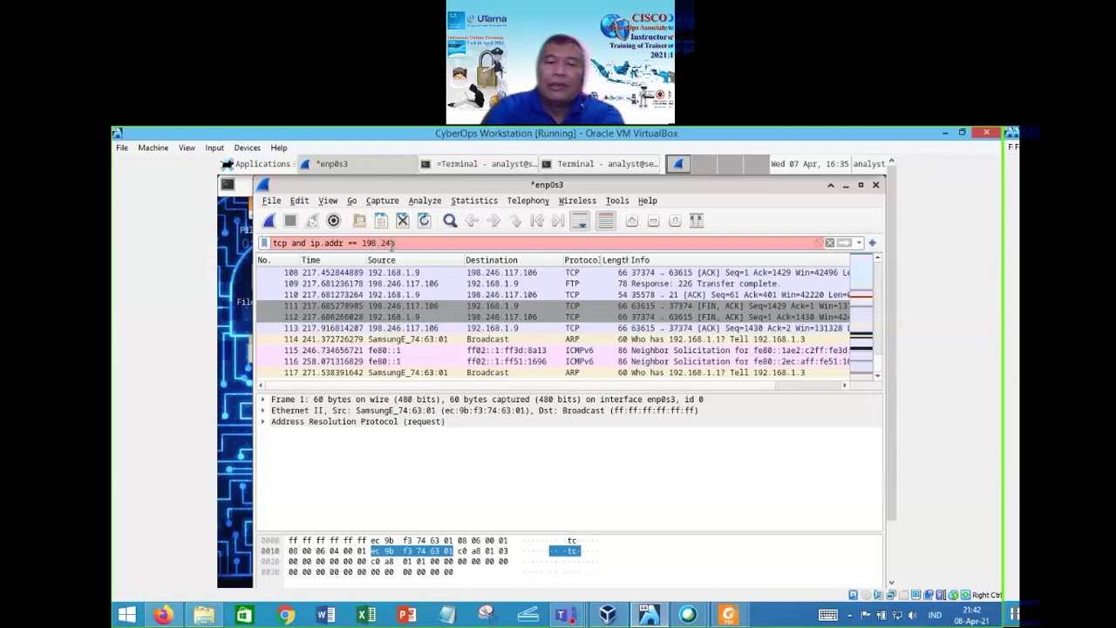
type("6.117.106")
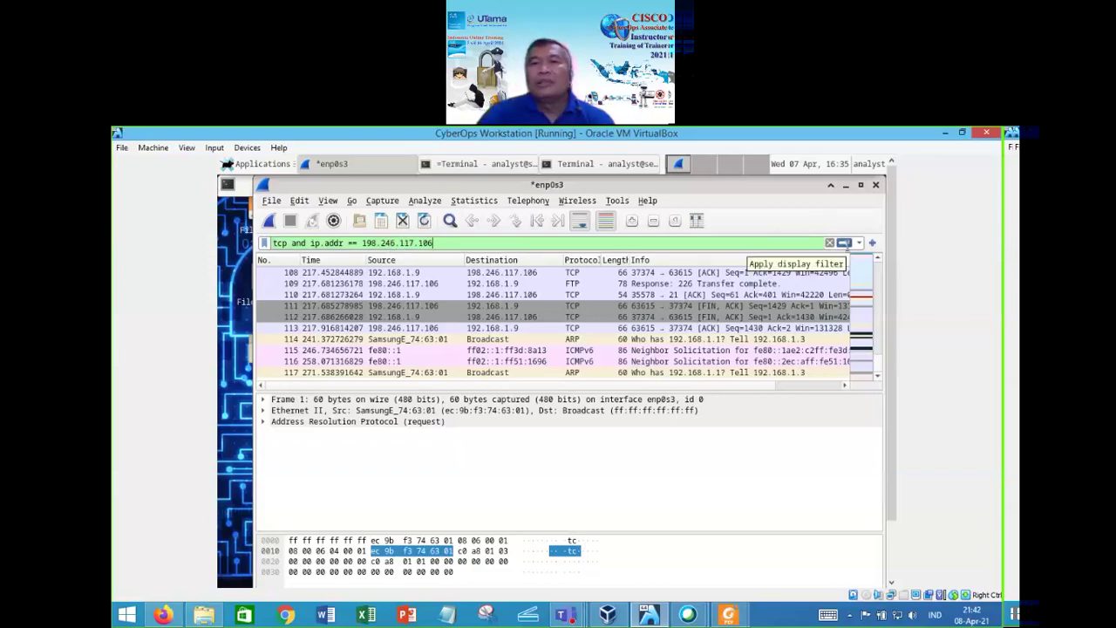
left_click(845, 246)
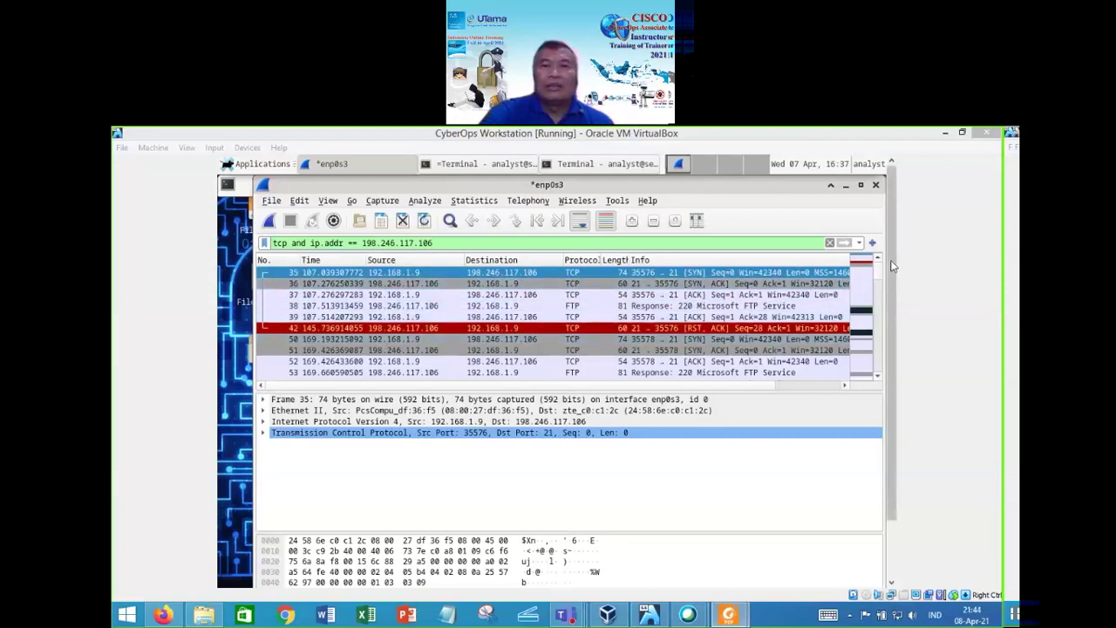
- Expand the Transmission Control Protocol details of SYN packet 35 and examine its ports, sequence and acknowledgment numbers, flags, window size and checksum
scroll(872, 281, "down", 12)
scroll(872, 281, "up", 10)
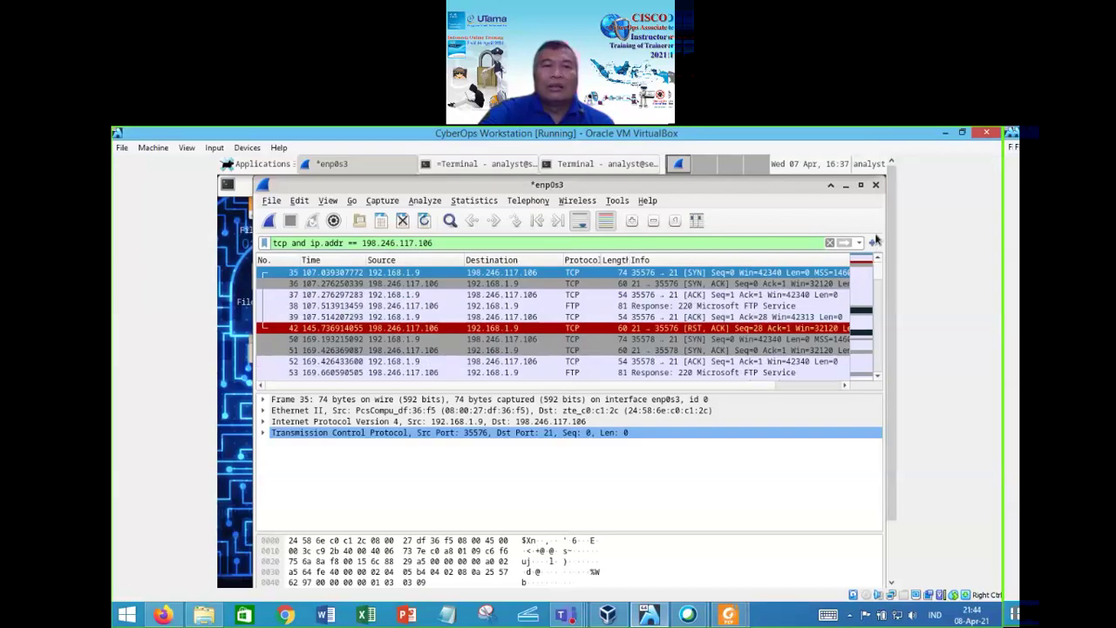
left_click(430, 272)
left_click(262, 433)
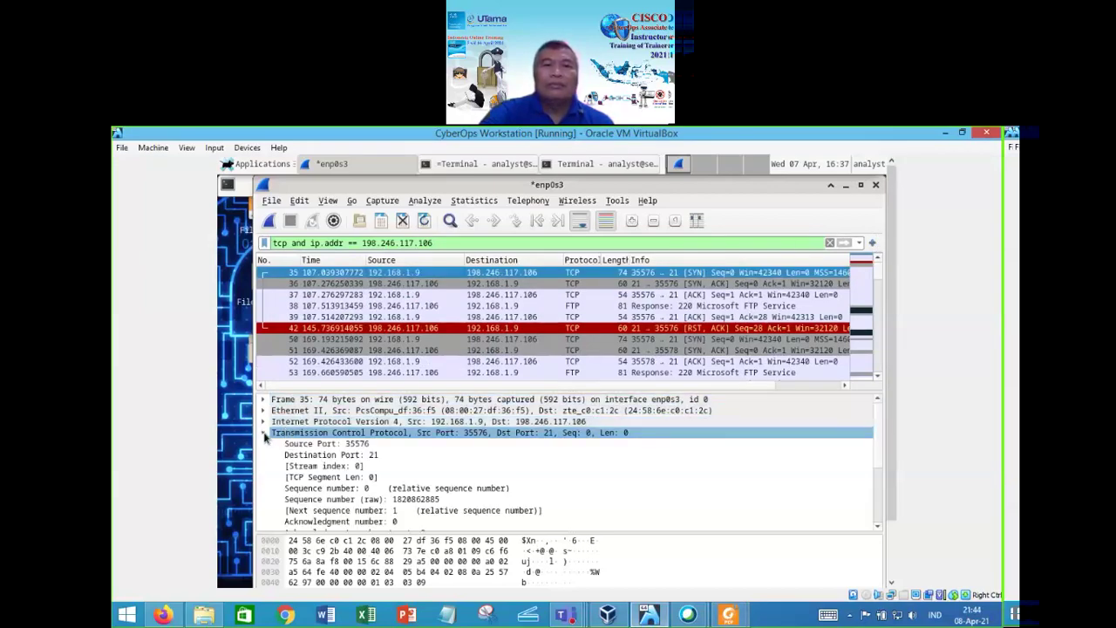
left_click(380, 491)
scroll(379, 491, "down", 2)
left_click(379, 488)
scroll(379, 488, "up", 1)
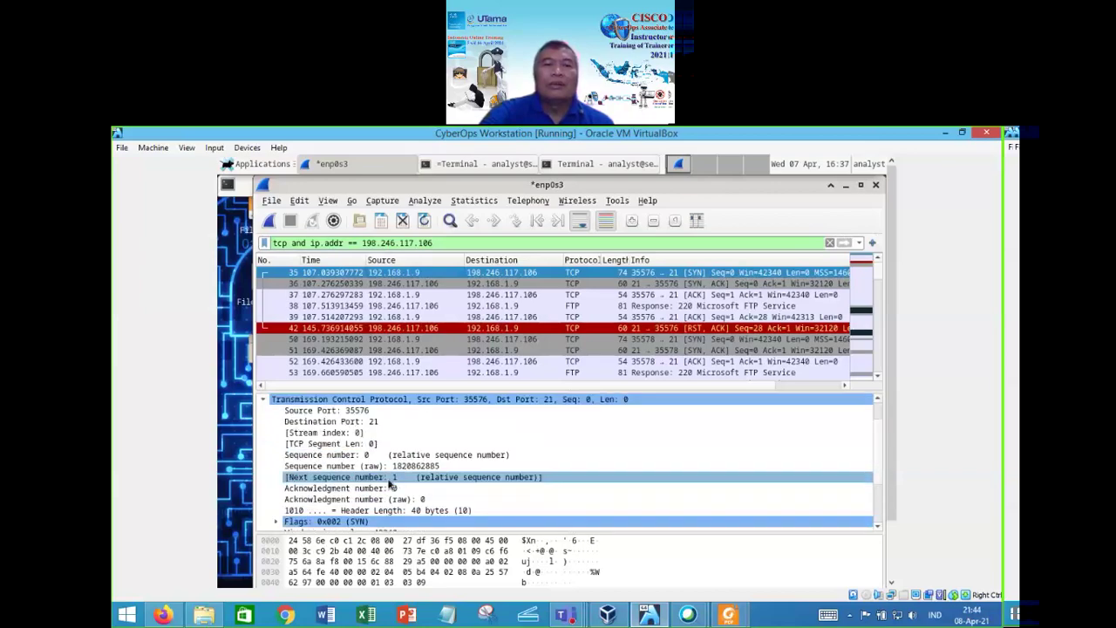
left_click(337, 489)
scroll(870, 460, "down", 2)
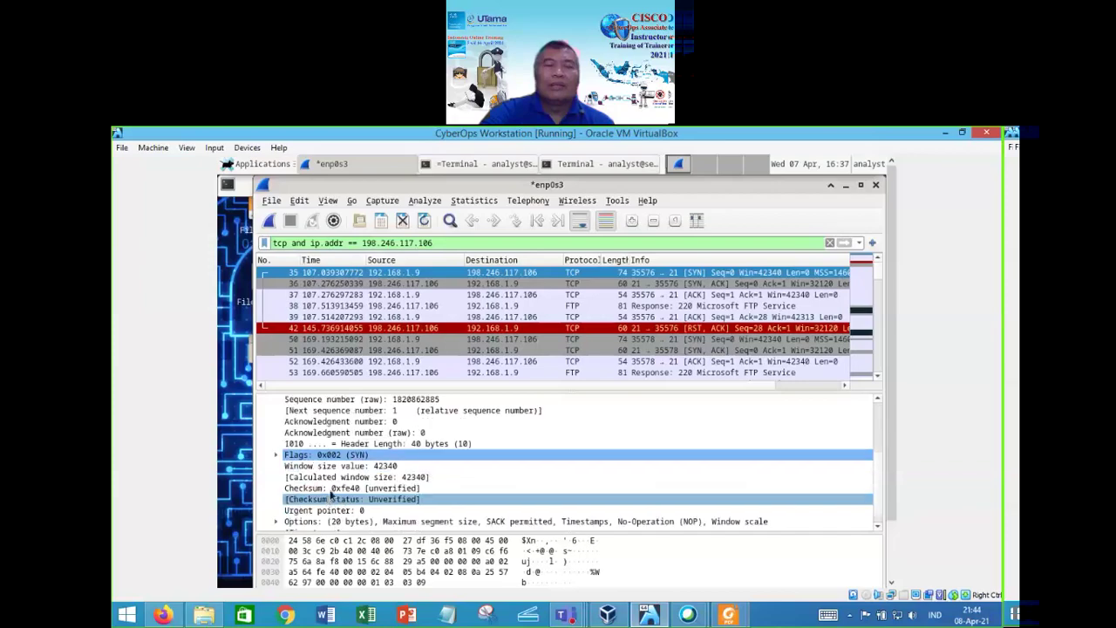
scroll(875, 455, "up", 3)
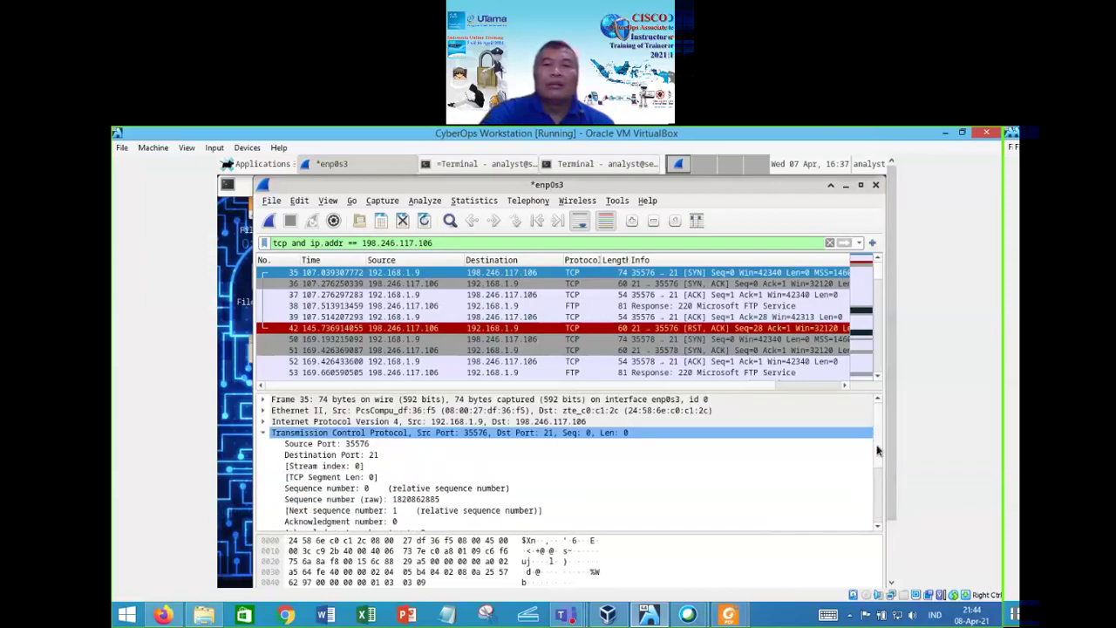
left_click(293, 456)
scroll(347, 465, "down", 3)
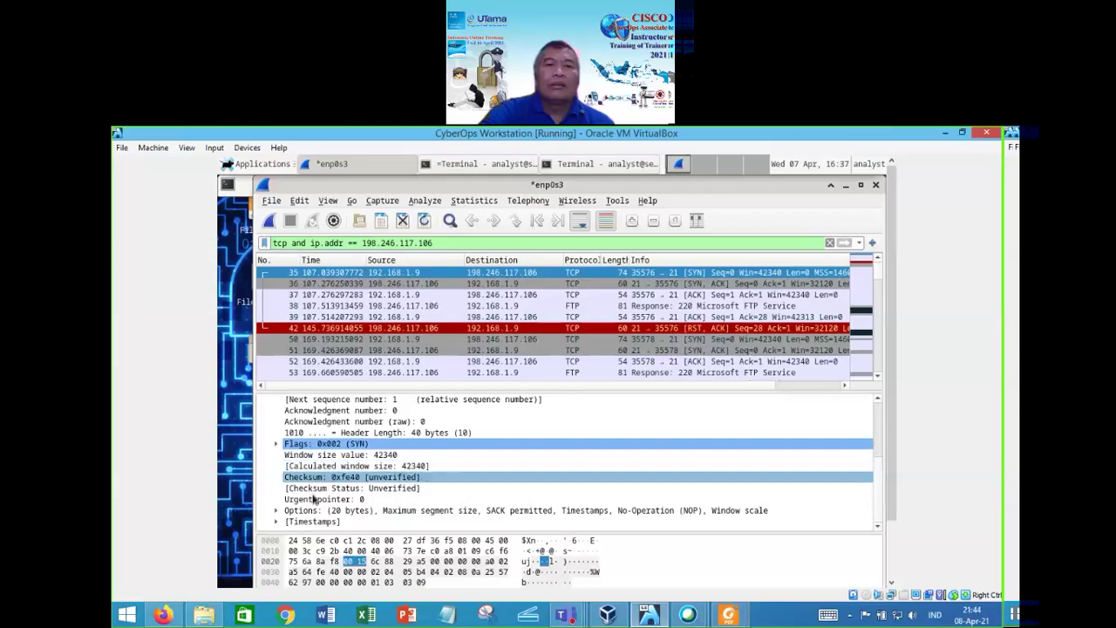
- Expand the TCP Options and Timestamps sections of packet 35 and examine their entries
left_click(275, 511)
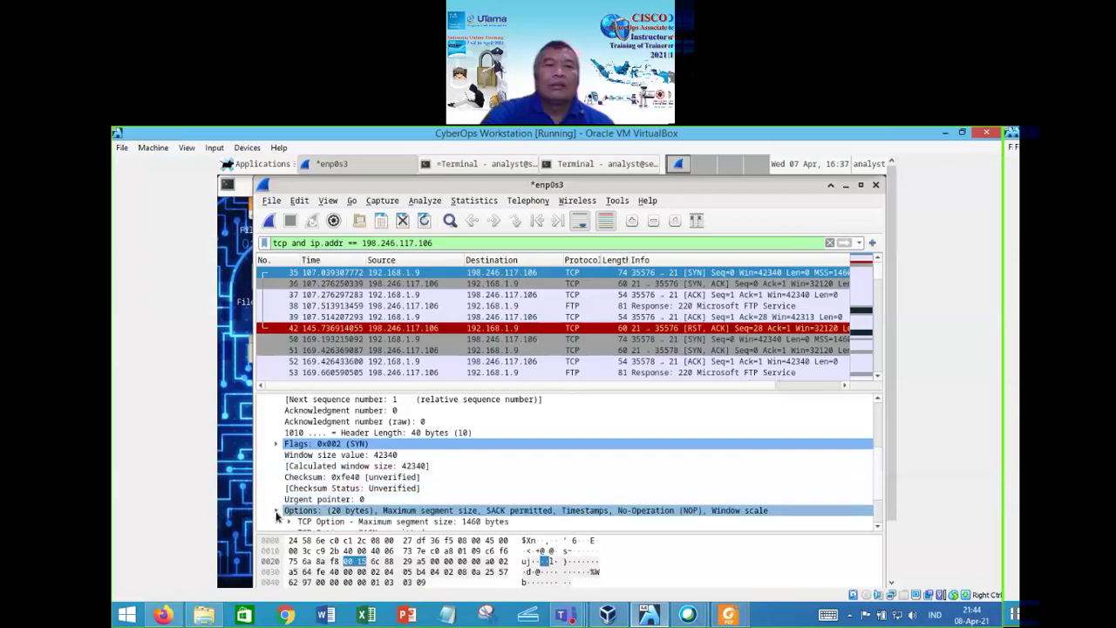
scroll(287, 510, "down", 2)
left_click(389, 488)
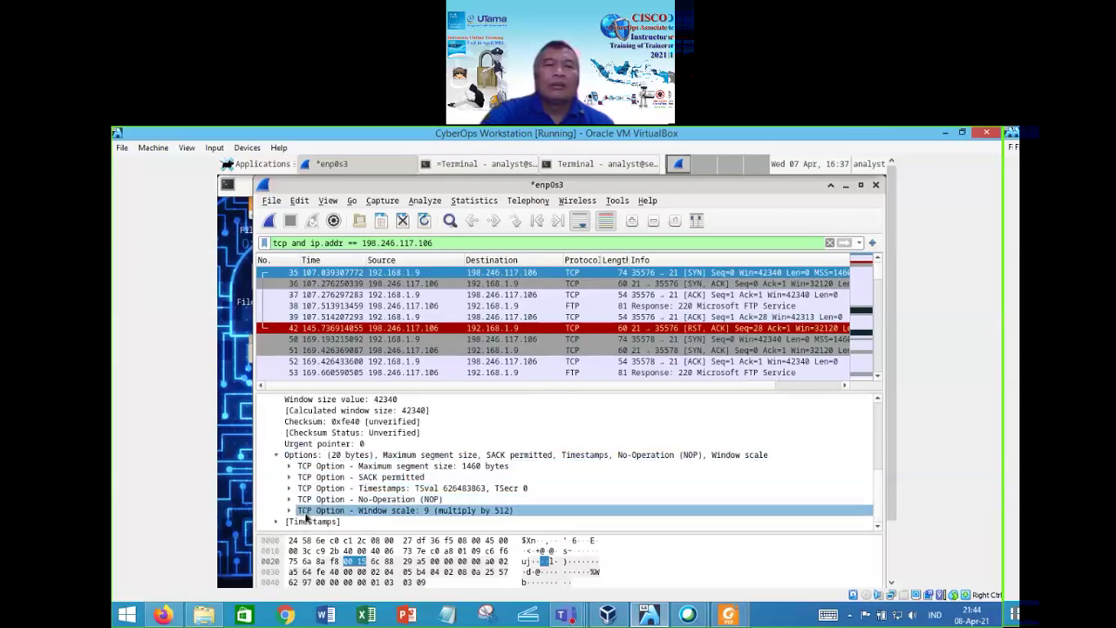
left_click(276, 522)
scroll(349, 497, "down", 1)
left_click(376, 477)
key("Up")
key("Up")
key("Up")
key("Up")
key("Up")
key("Up")
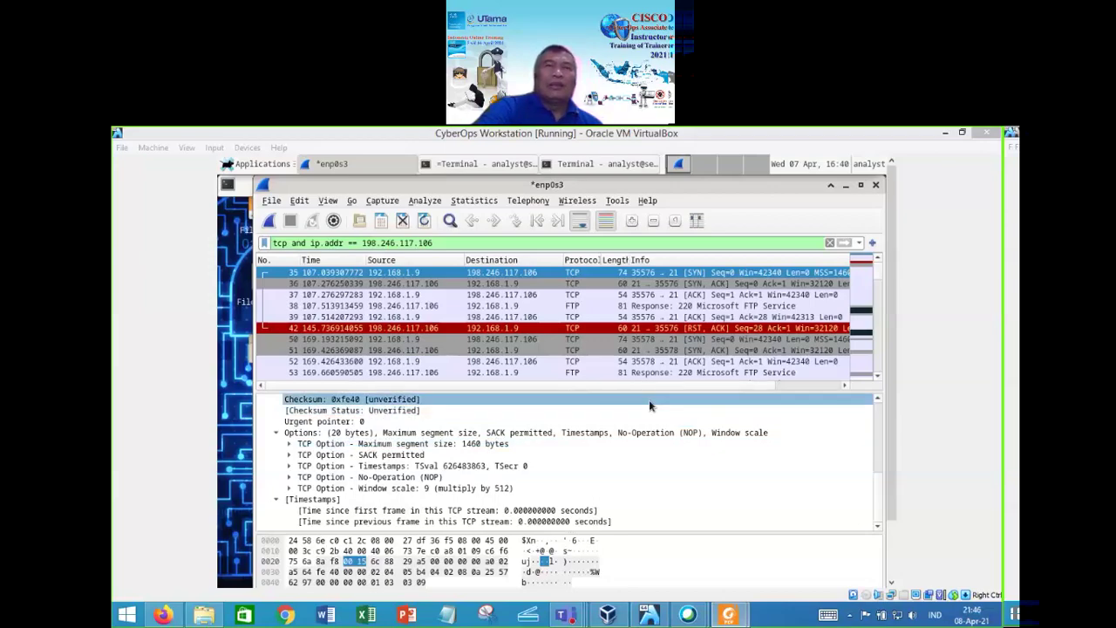
- Open a new terminal window on the CyberOps Workstation
left_click(649, 361)
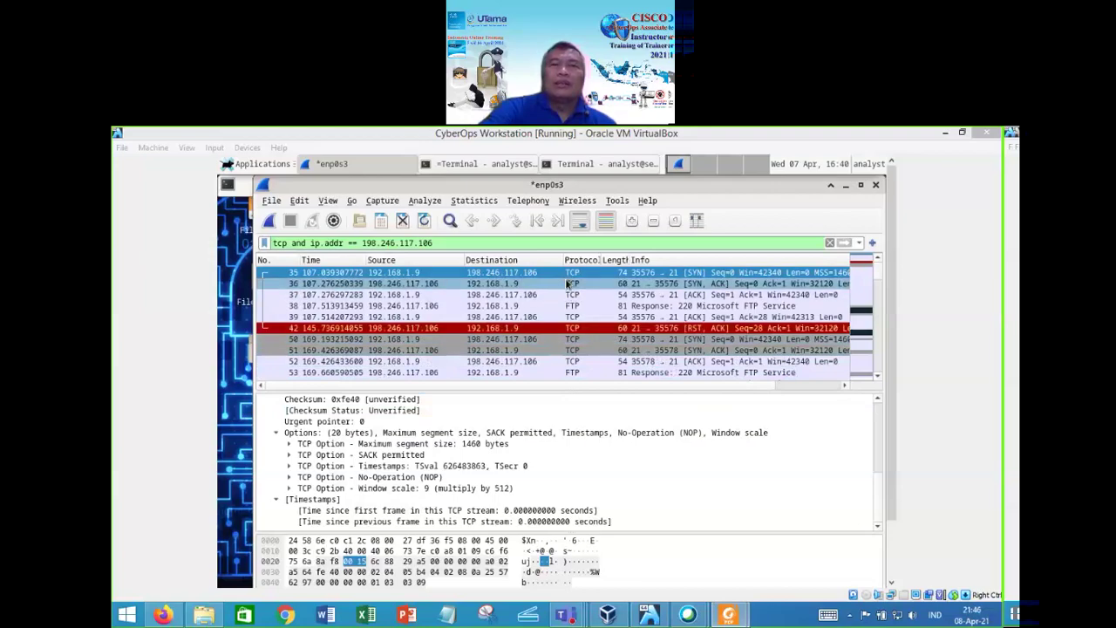
left_click(267, 167)
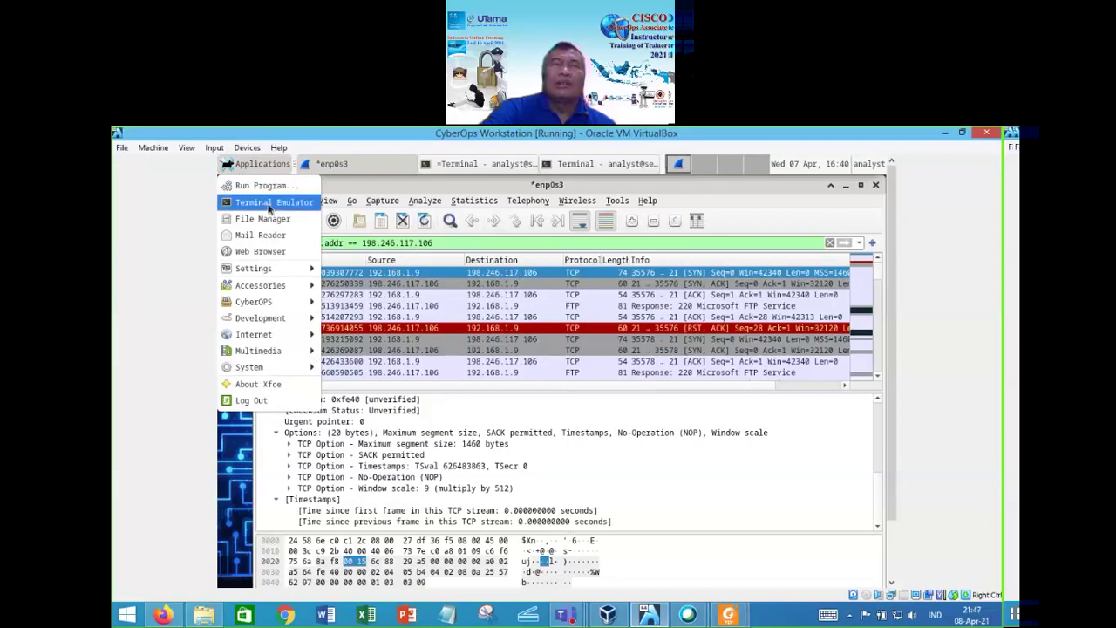
left_click(268, 204)
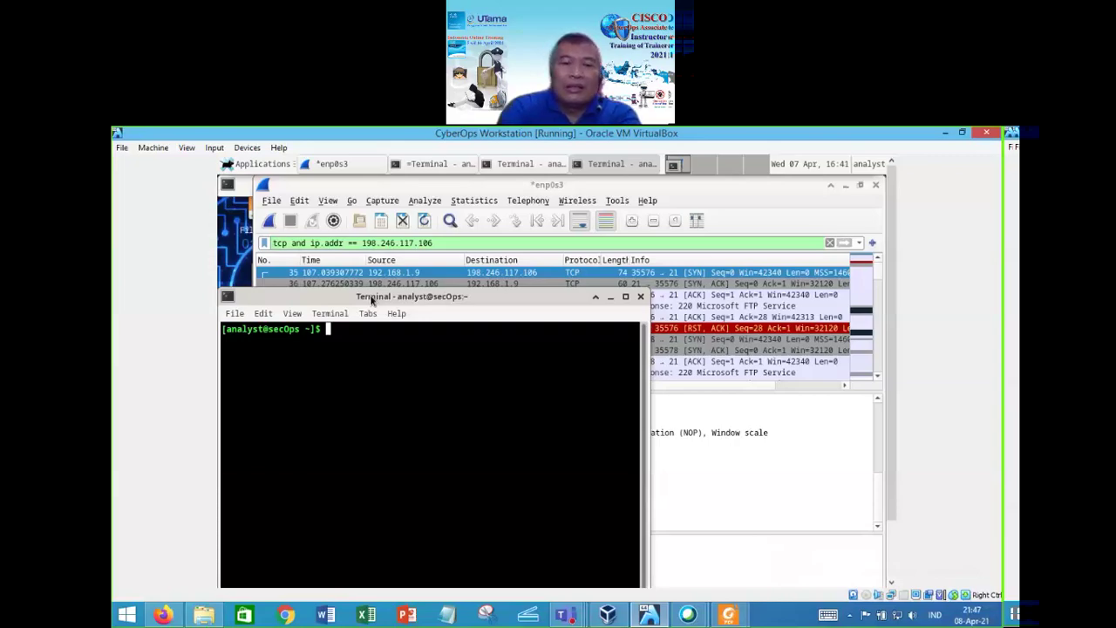
- Start the Mininet topology with "sudo lab.support.files/scripts/cyberops_topo.py", entering the sudo account password
type("ftp -p ftp.cdc.gov")
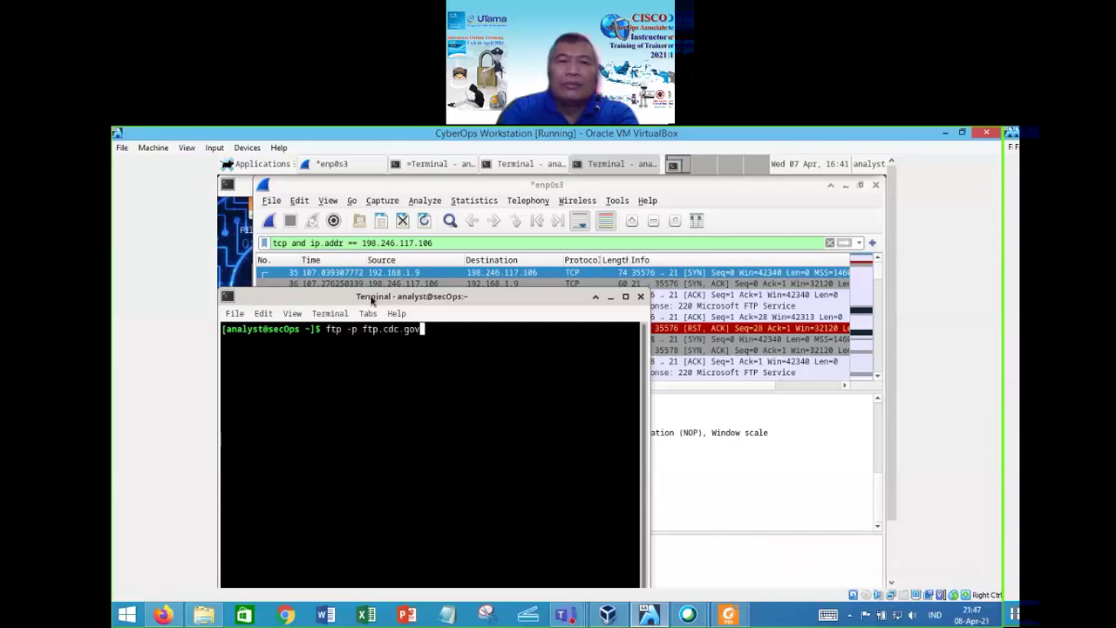
key("Up")
key("Up")
key("Down")
key("Up")
key("Down")
key("Up")
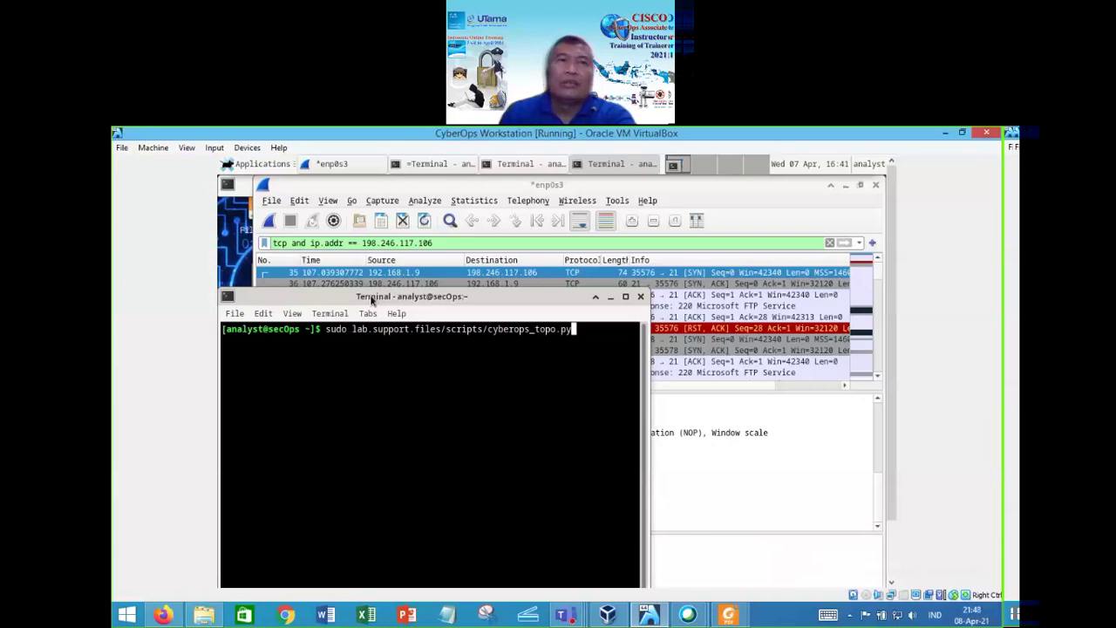
key("Return")
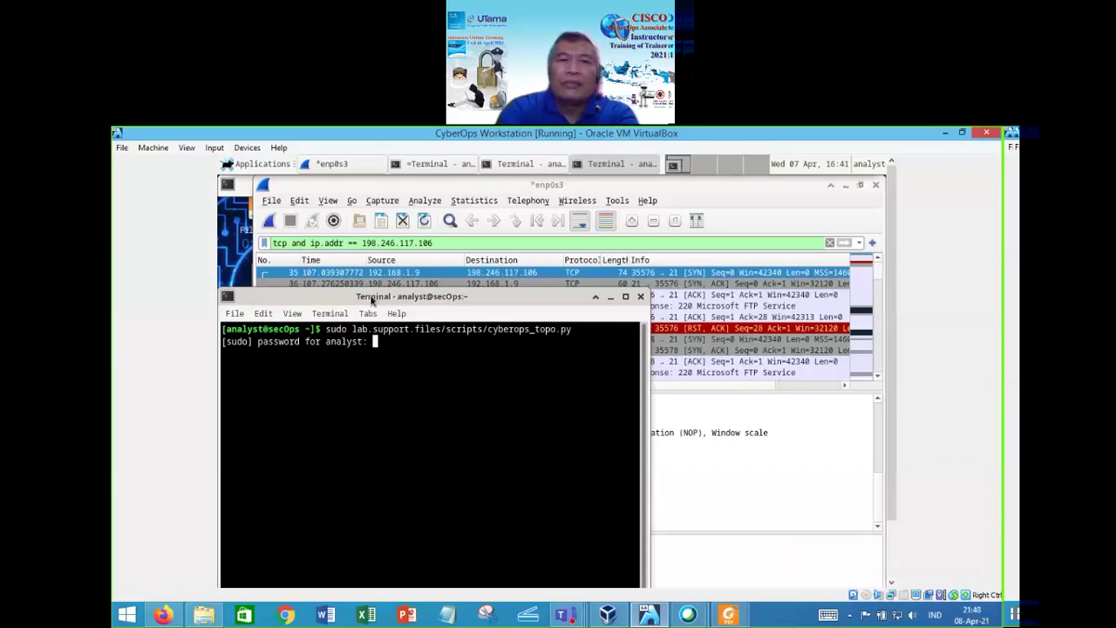
key("Return")
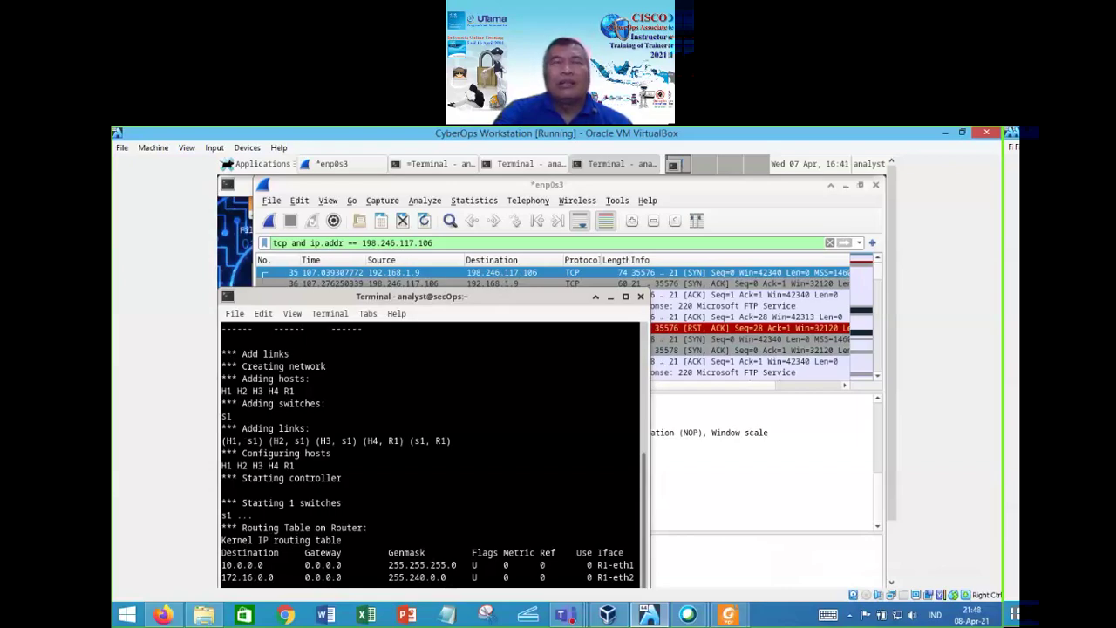
- Move the terminal window so its mininet prompt is visible and write the command "xterm H1 H2" there
left_click(728, 614)
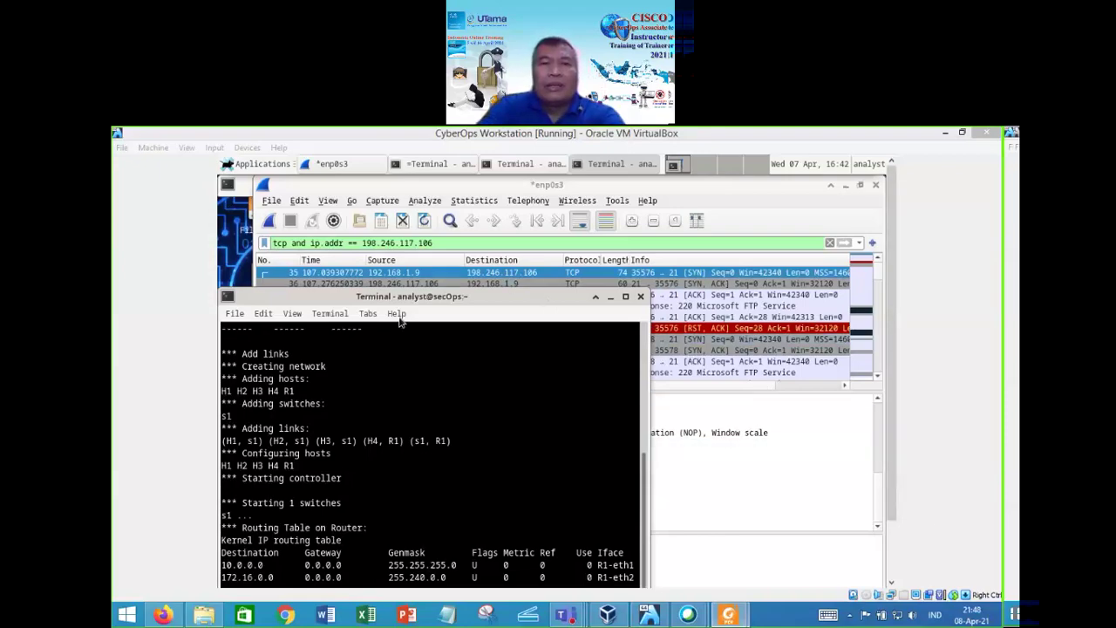
left_click_drag(392, 299, 474, 206)
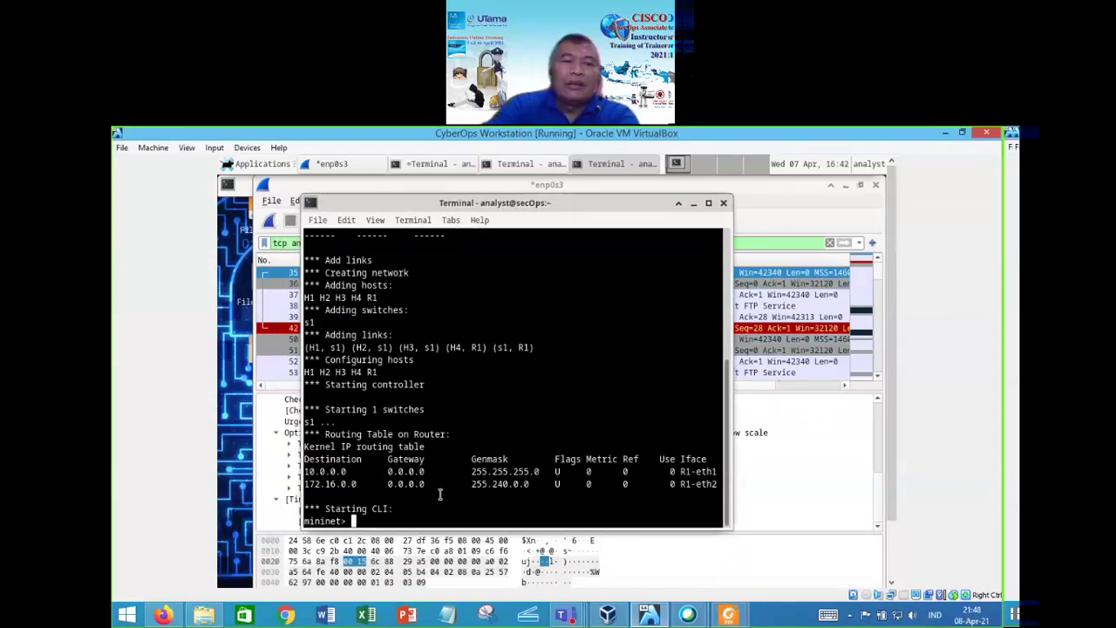
type("x")
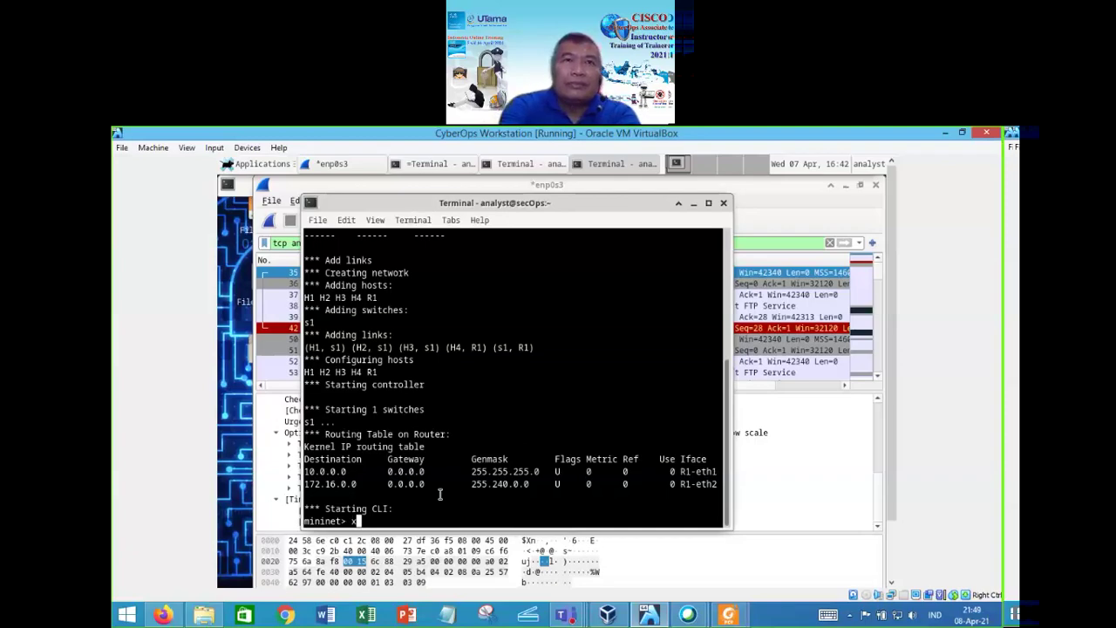
type("term")
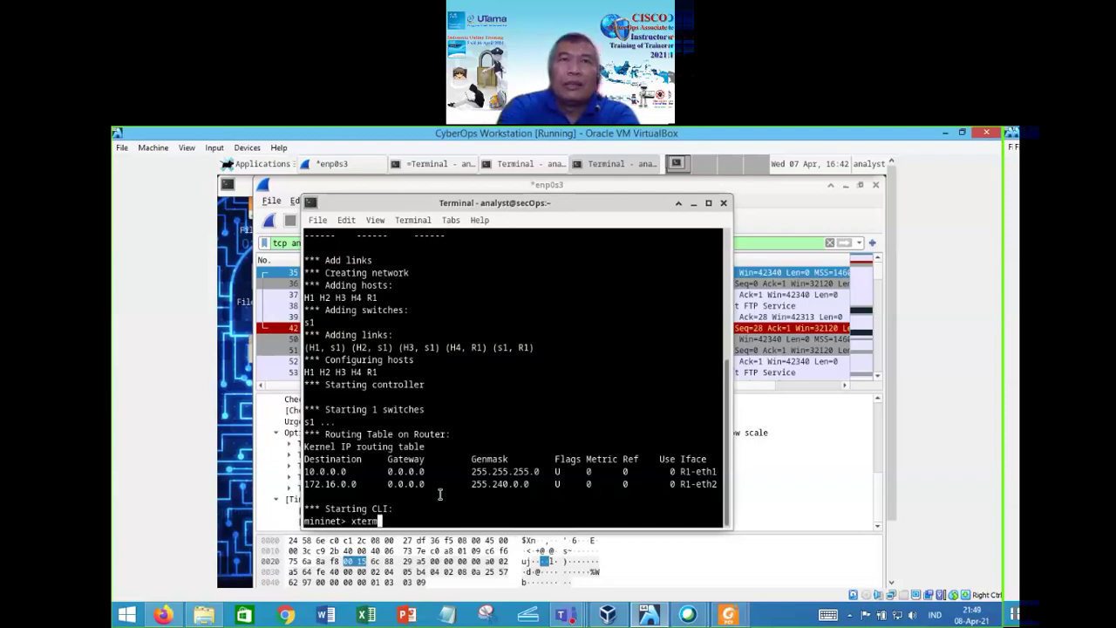
type(" H1")
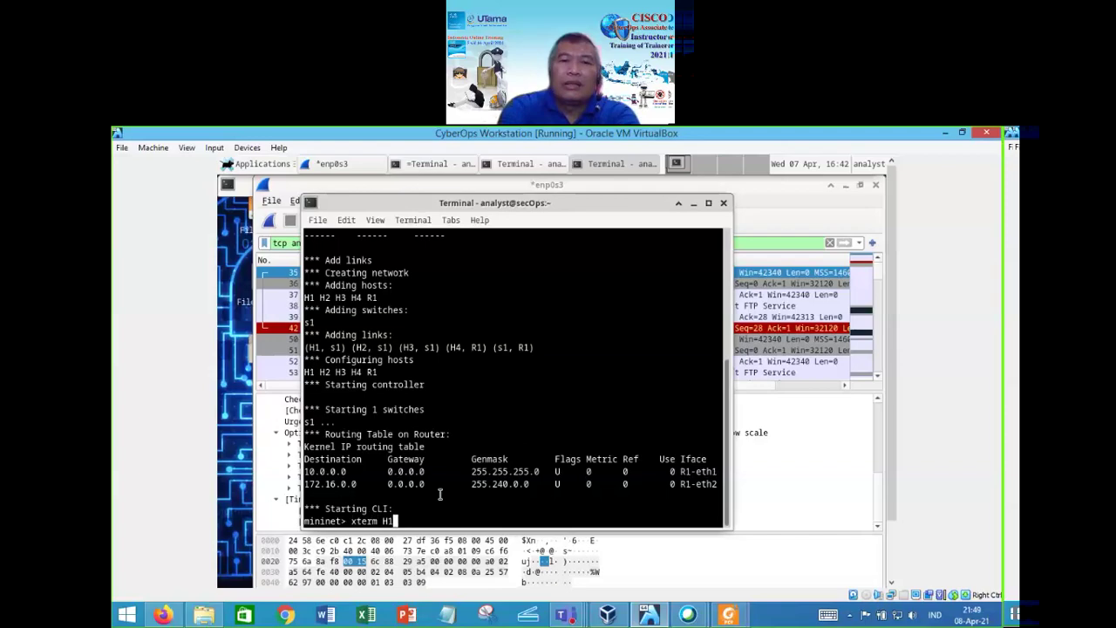
type(" H2")
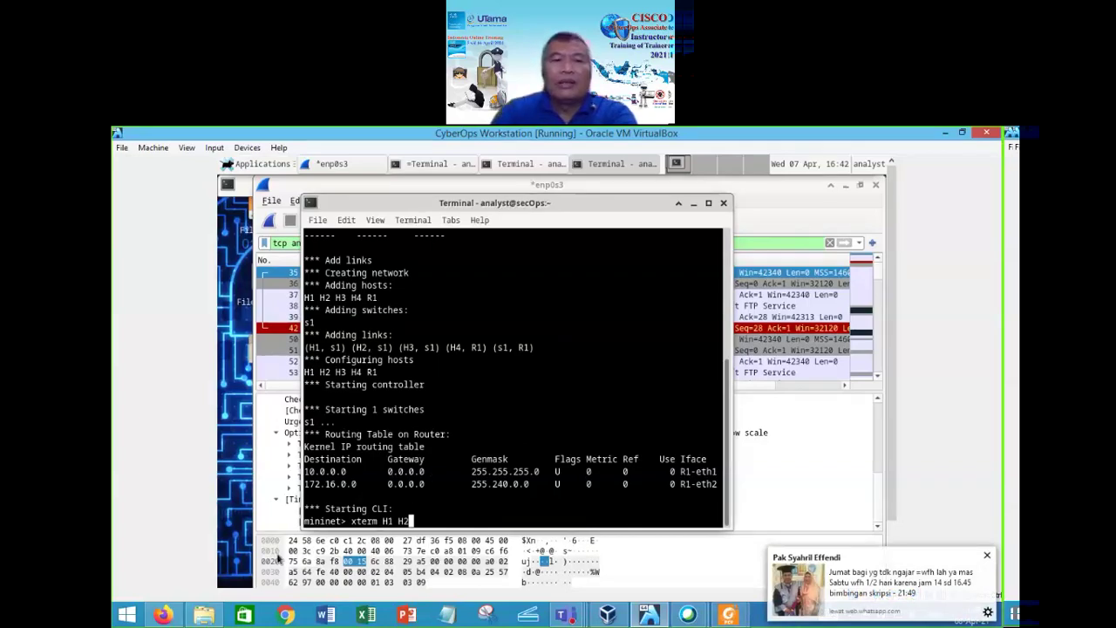
left_click(162, 615)
left_click(223, 137)
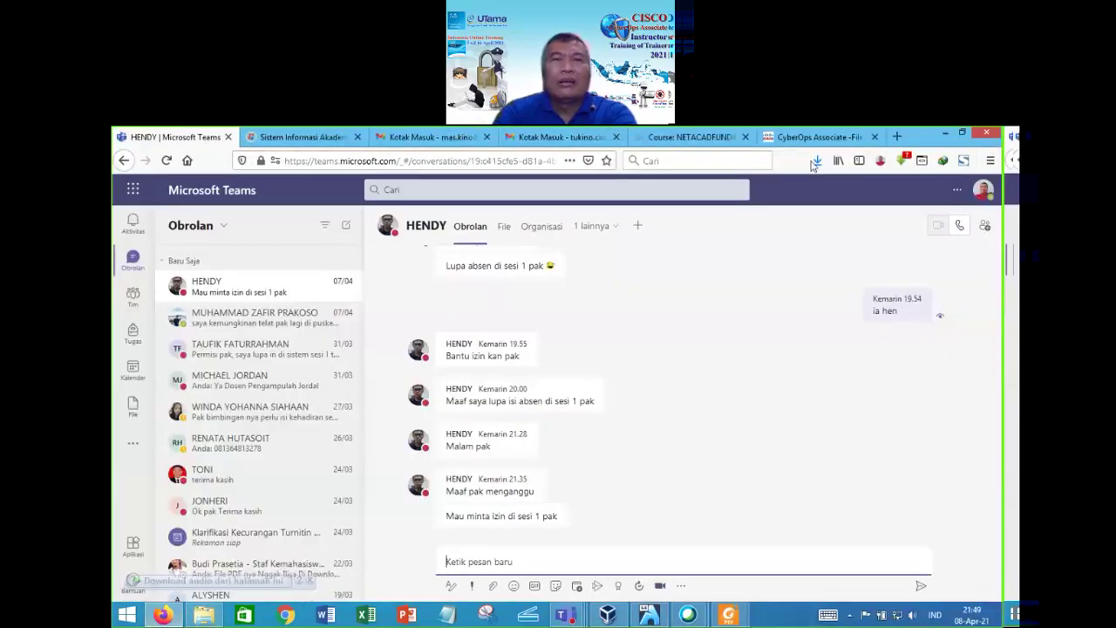
left_click(948, 132)
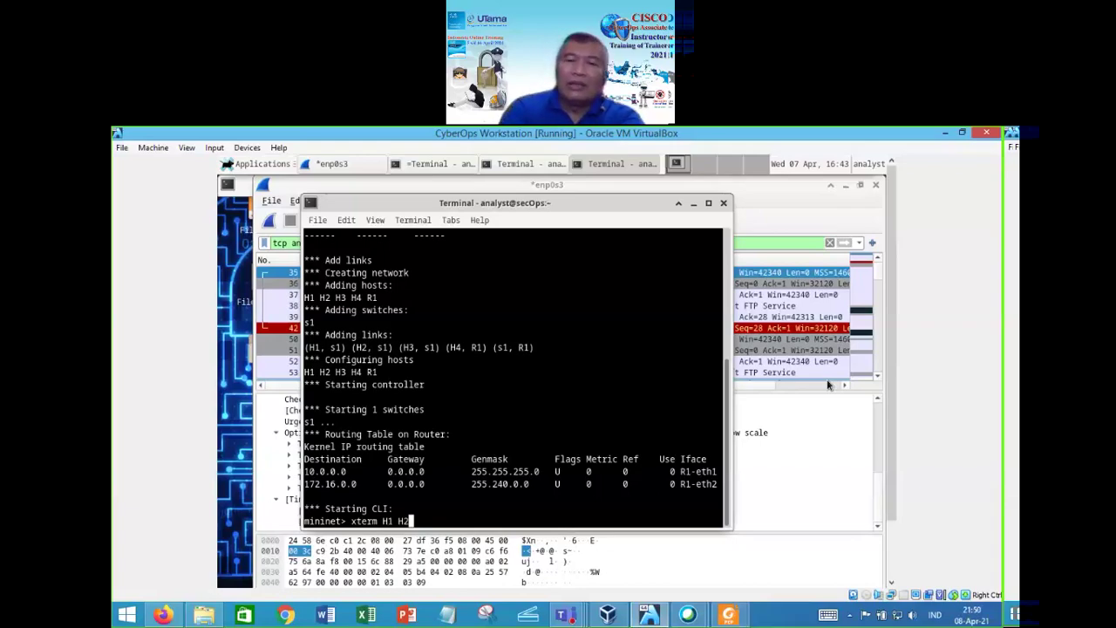
- Open separate terminals for hosts H1 and H2 by running the prepared command at the mininet prompt
key("Return")
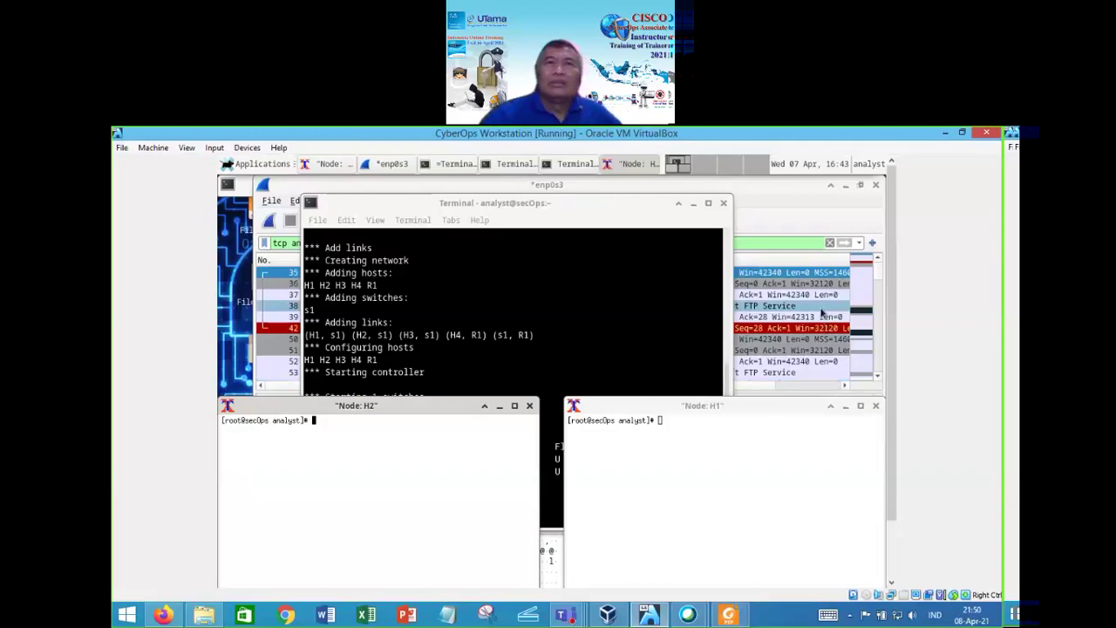
left_click(729, 615)
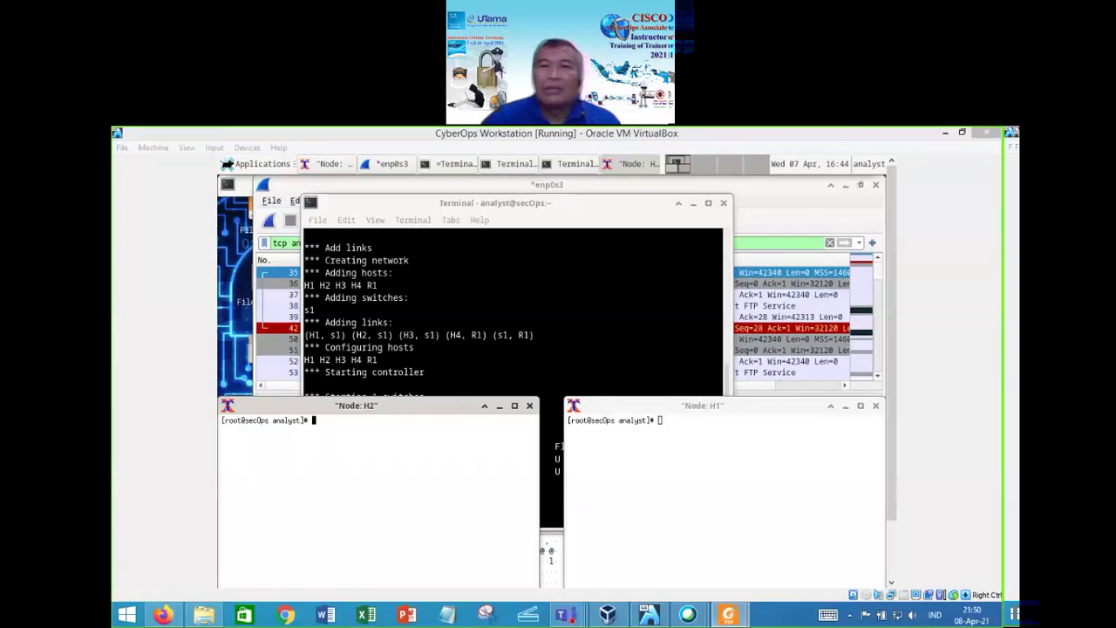
- Try to run "/home/analyst/support.files/scripts/reg_server_start.sh" from the command history of the H1 terminal
left_click(661, 420)
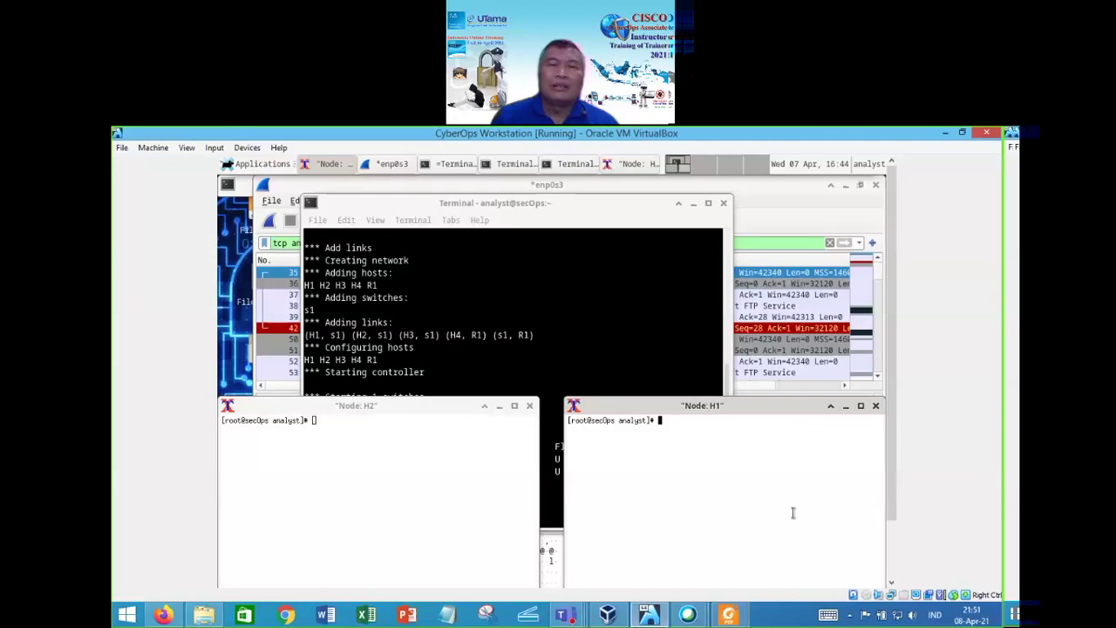
key("Up")
key("Up")
key("Up")
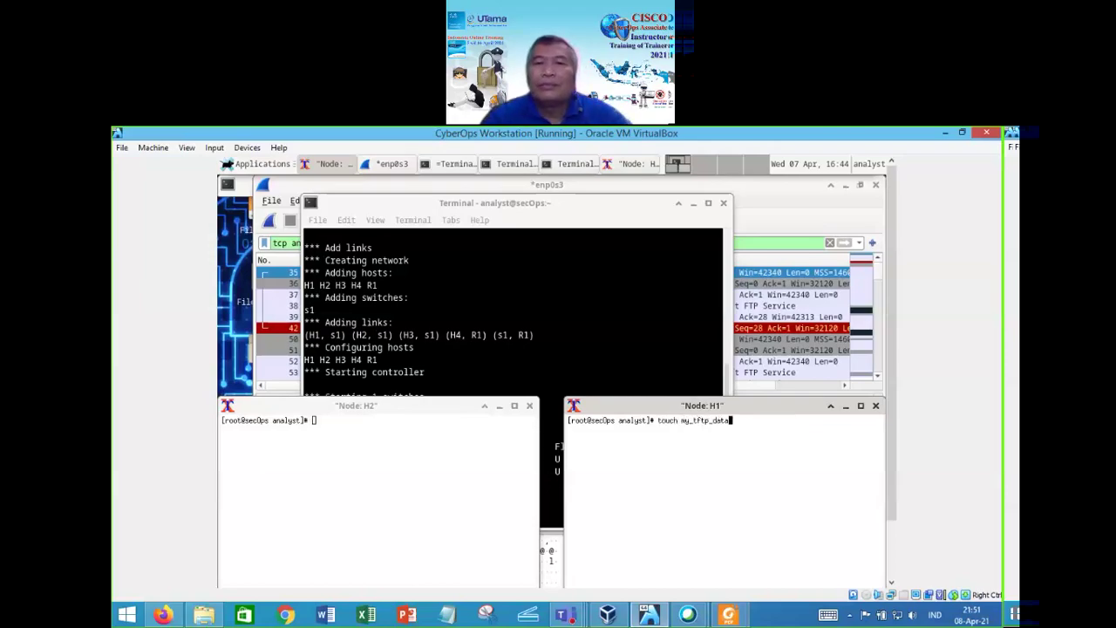
key("Up")
key("Up")
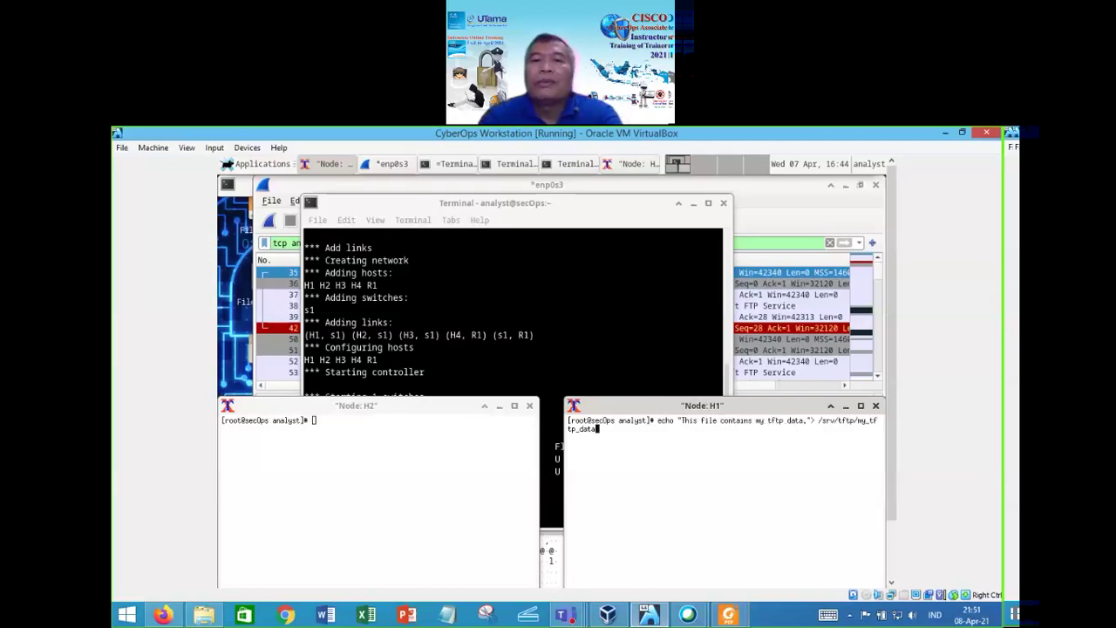
key("Up")
key("Up")
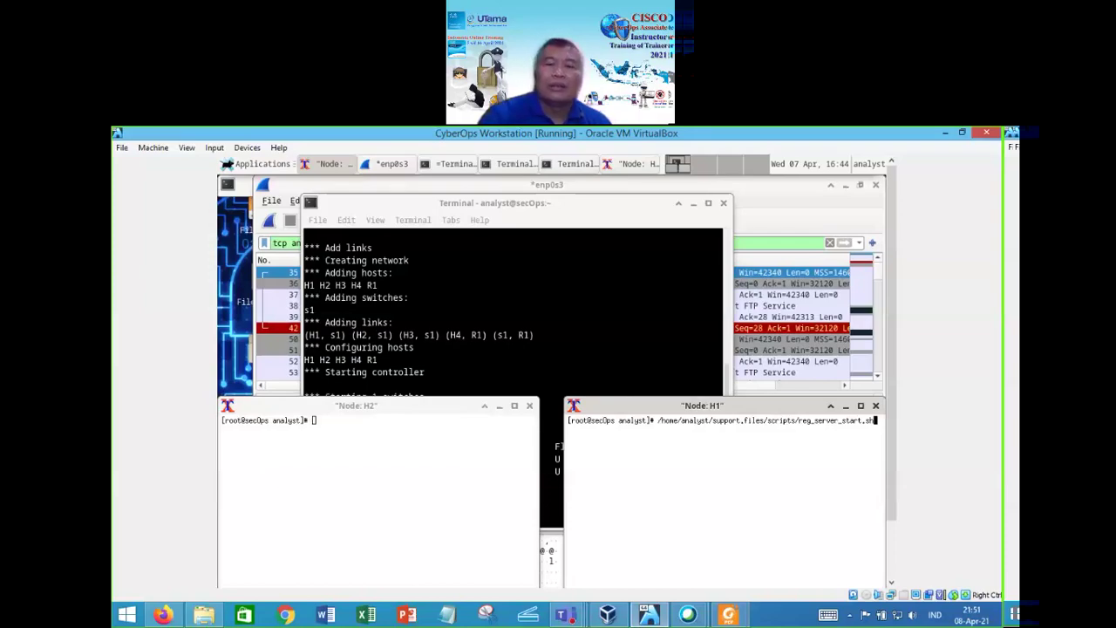
key("Return")
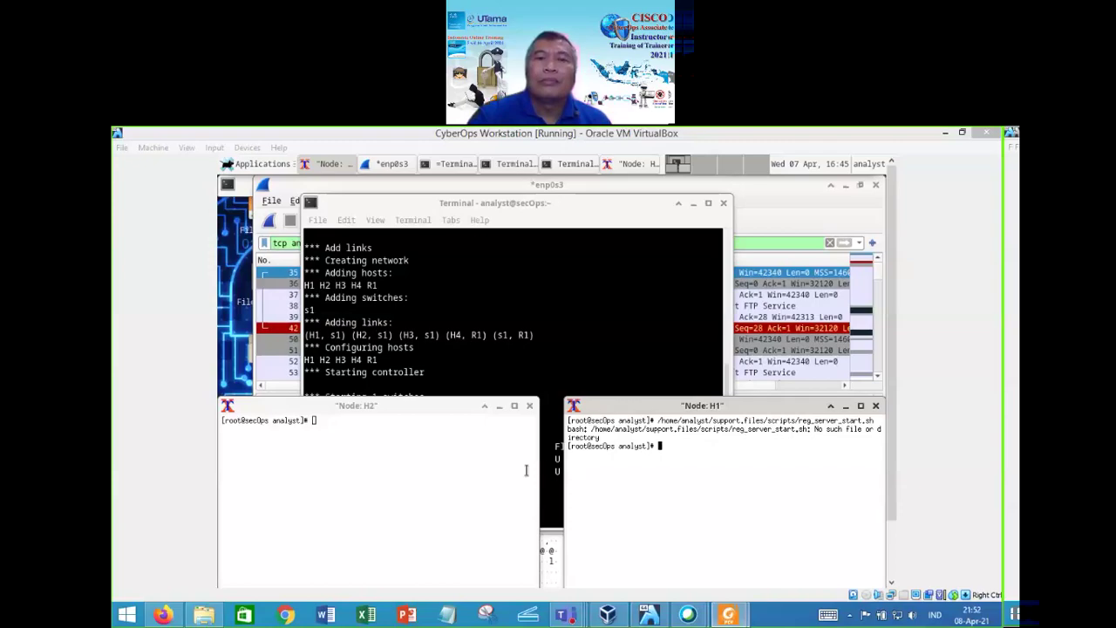
- Write "This file contains my tftp data." into /srv/tftp/my_tftp_data from the H1 terminal with the earlier echo command
left_click(688, 461)
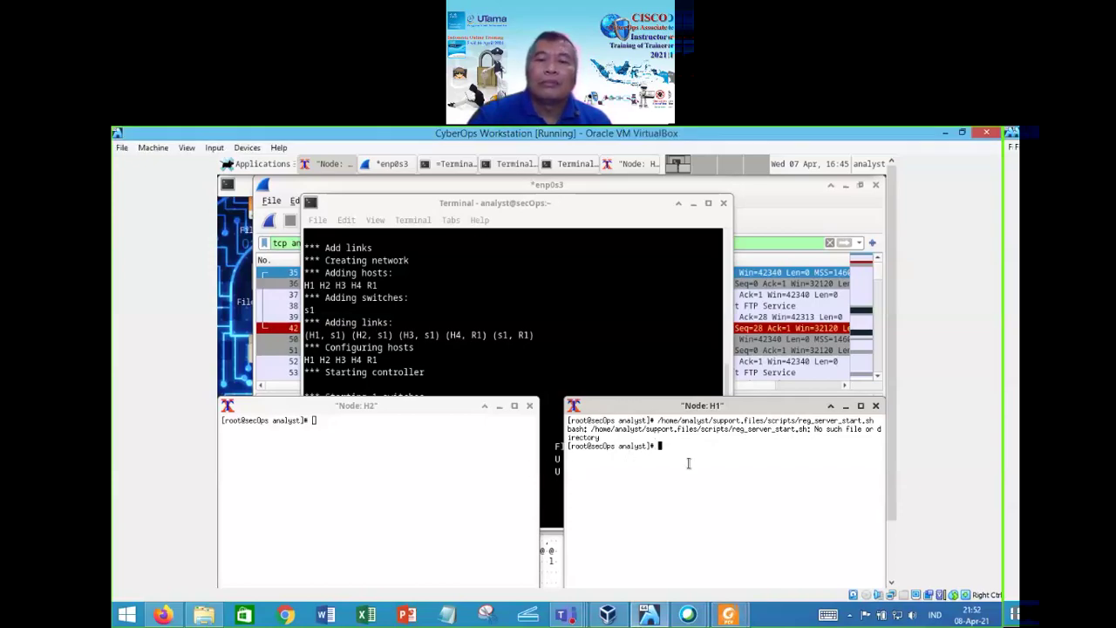
key("Up")
key("Up")
key("Up")
key("Up")
key("Up")
key("Up")
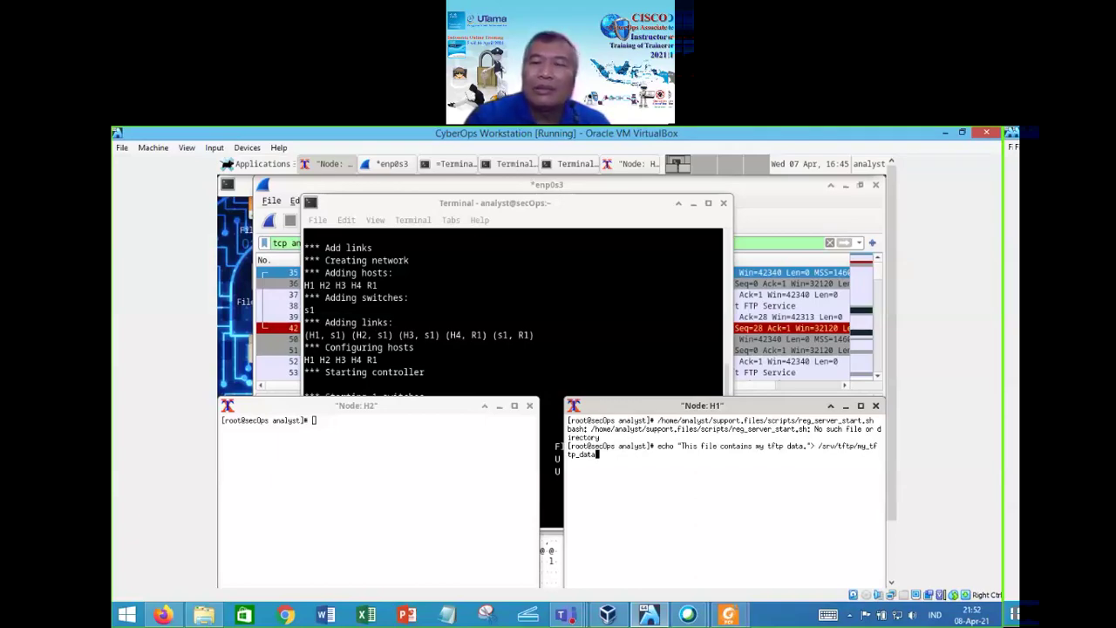
key("Return")
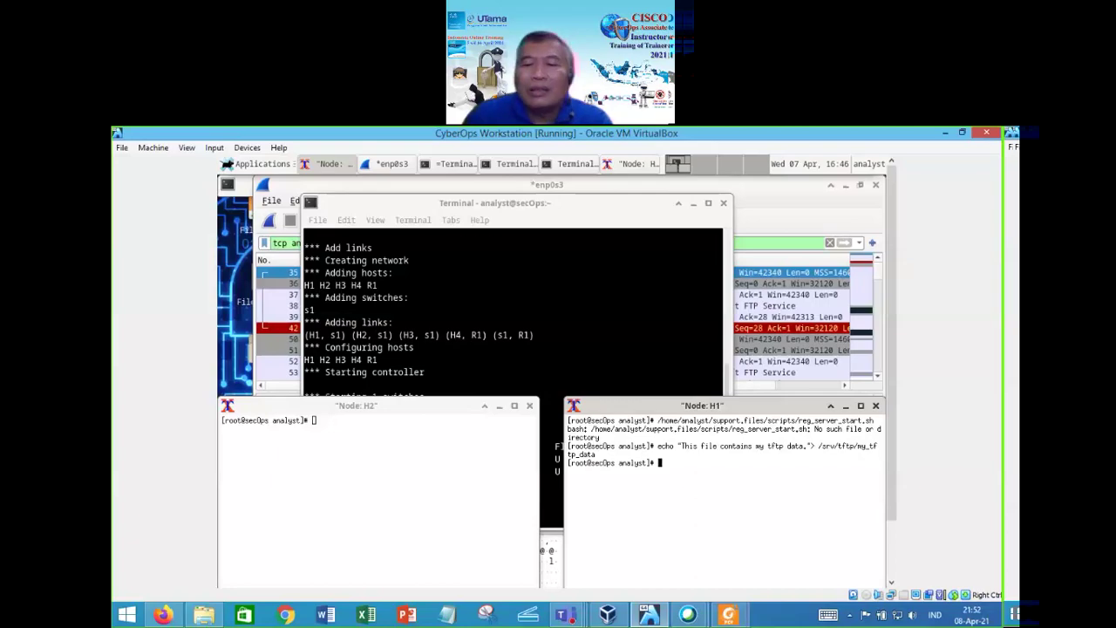
- Rework the recalled echo command into "cat /srv/tftp/my_tftp_data" and run it in H1 to check the file's contents
key("Up")
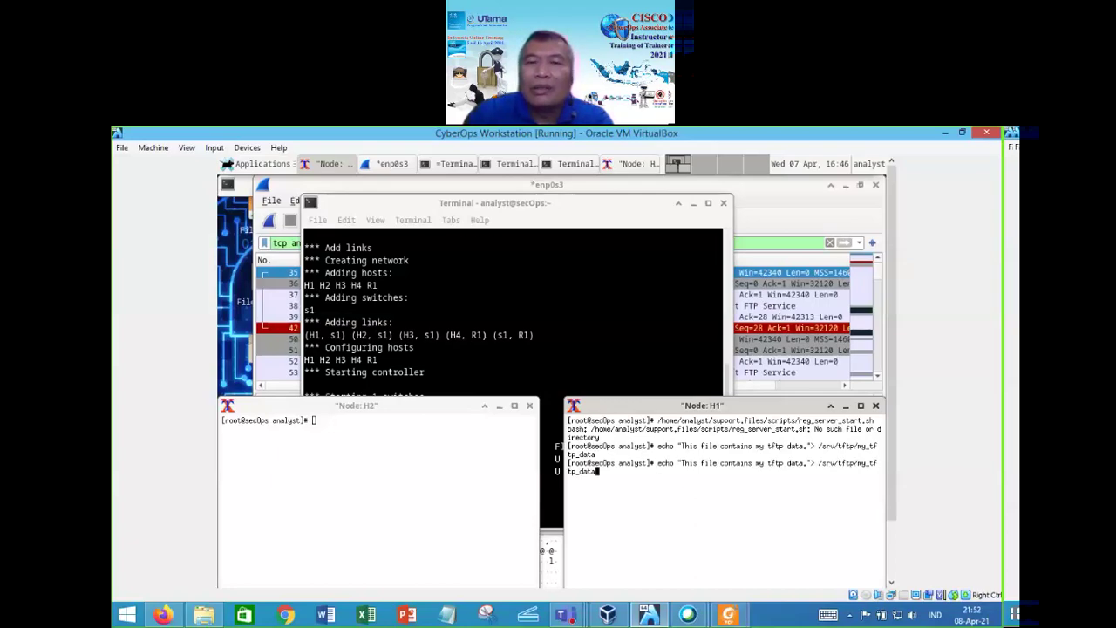
key("ctrl+Left")
key("ctrl+Left")
key("ctrl+Left")
key("ctrl+Left")
key("ctrl+Left")
key("Left")
key("Left")
key("Left")
key("Left")
key("Left")
key("Right")
key("Right")
key("Right")
key("Right")
key("BackSpace")
key("BackSpace")
key("BackSpace")
key("BackSpace")
key("BackSpace")
key("BackSpace")
key("BackSpace")
key("BackSpace")
key("BackSpace")
key("BackSpace")
key("BackSpace")
key("BackSpace")
key("BackSpace")
key("BackSpace")
key("BackSpace")
key("BackSpace")
key("BackSpace")
key("BackSpace")
key("BackSpace")
key("BackSpace")
key("BackSpace")
key("BackSpace")
key("BackSpace")
key("BackSpace")
key("BackSpace")
key("BackSpace")
key("BackSpace")
key("BackSpace")
key("BackSpace")
key("BackSpace")
key("BackSpace")
key("BackSpace")
key("BackSpace")
key("BackSpace")
key("BackSpace")
key("BackSpace")
key("BackSpace")
key("BackSpace")
key("BackSpace")
type("cat")
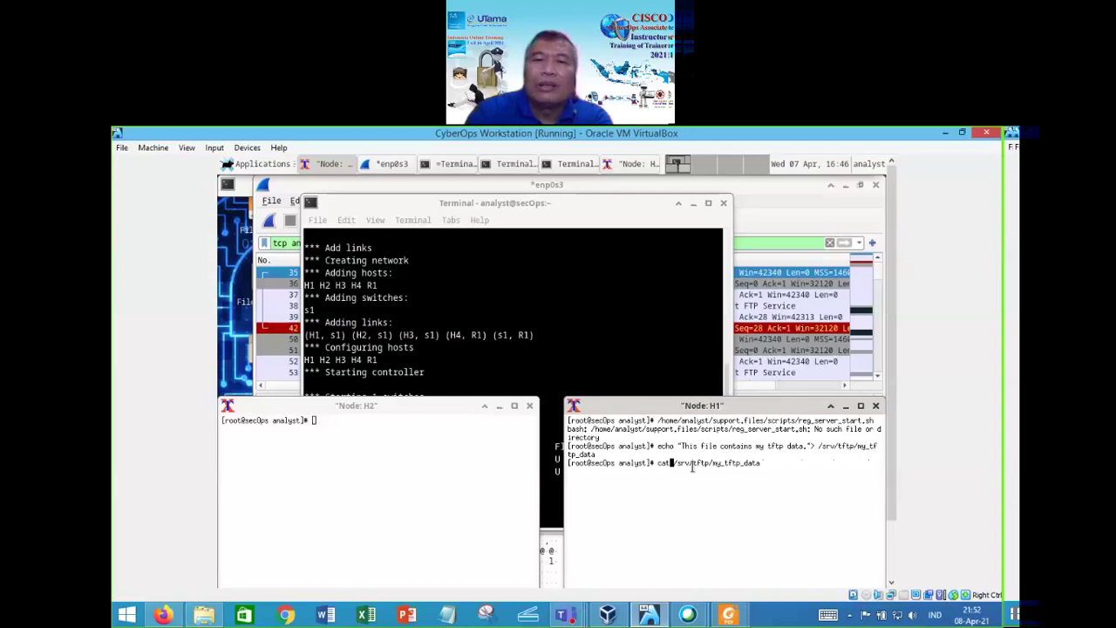
key("Return")
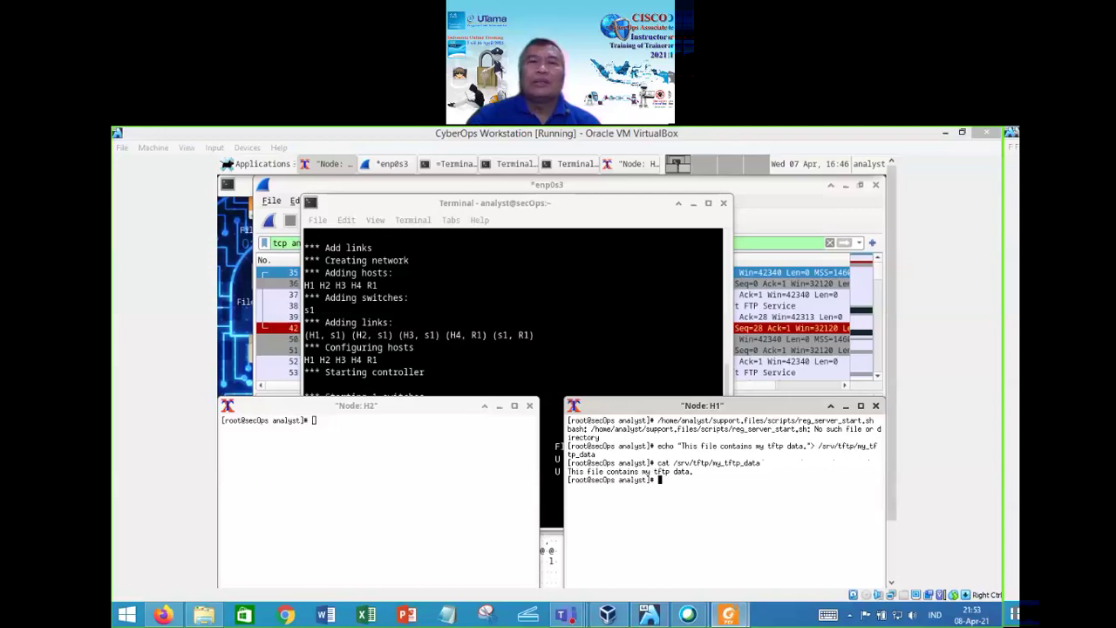
- Switch to the lab guide in Foxit Reader, review the Part 2 instructions for the TFTP file and capture, and return to the virtual machine
mouse_move(728, 613)
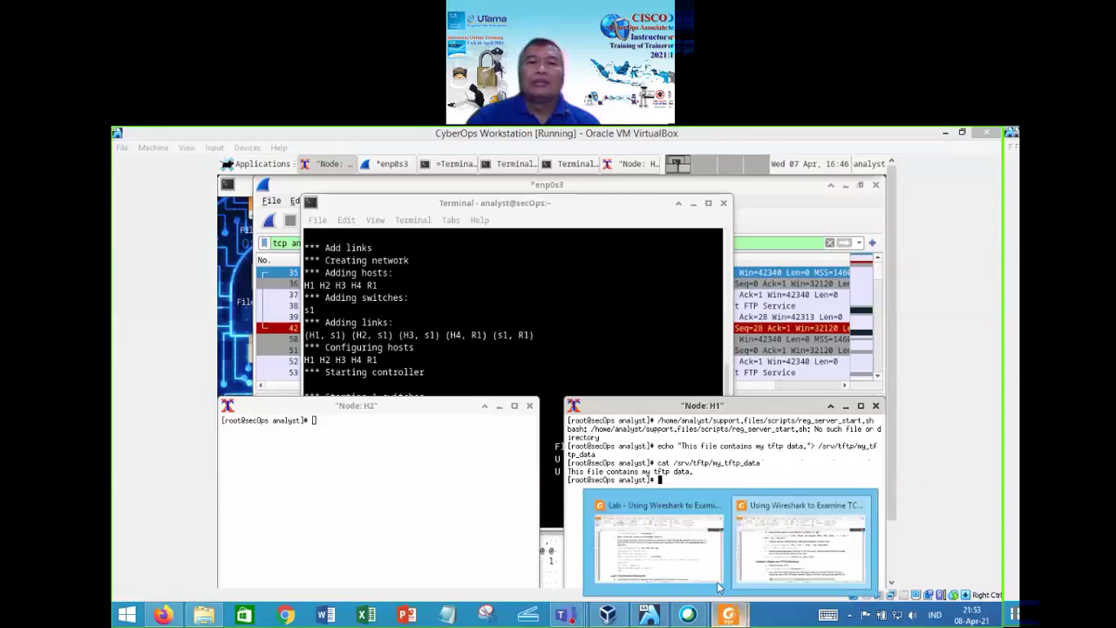
left_click(685, 551)
scroll(622, 390, "down", 10)
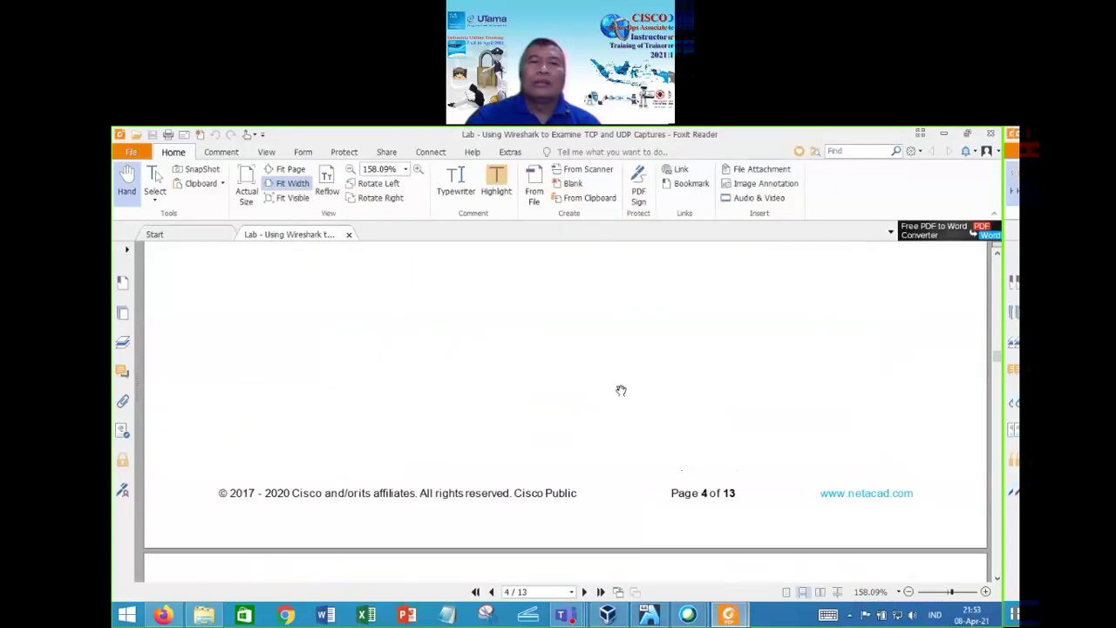
scroll(624, 391, "down", 15)
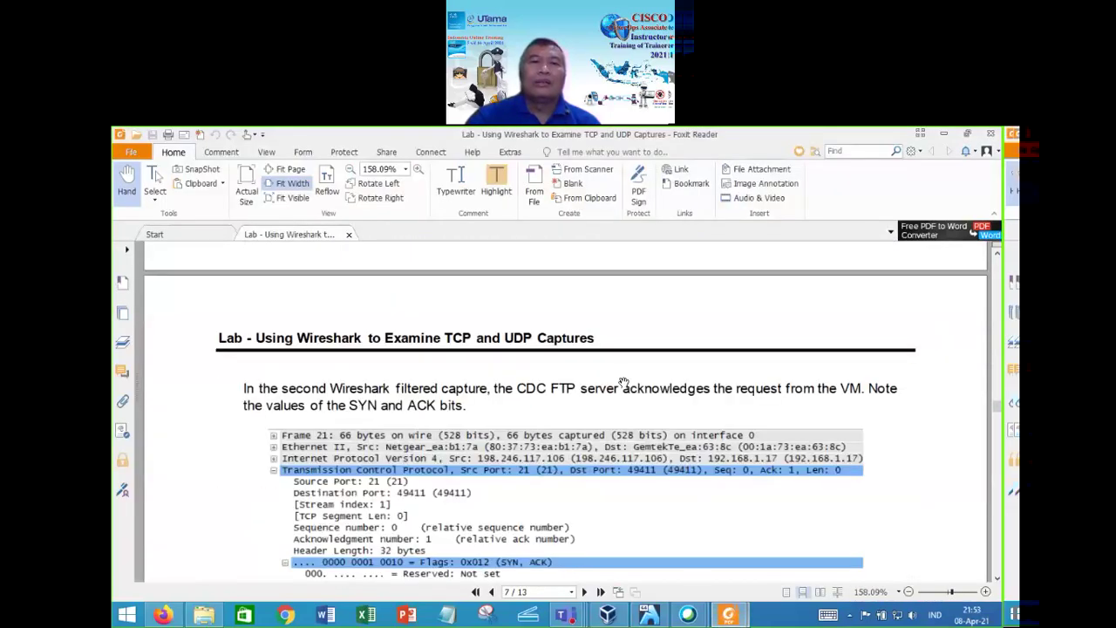
scroll(624, 378, "down", 15)
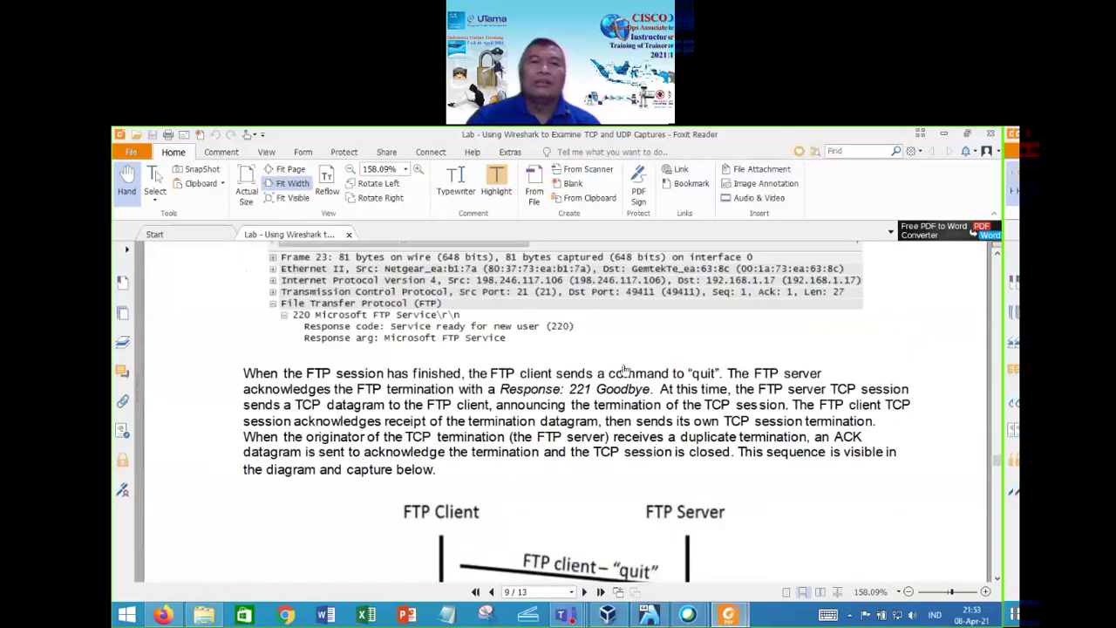
scroll(622, 364, "down", 15)
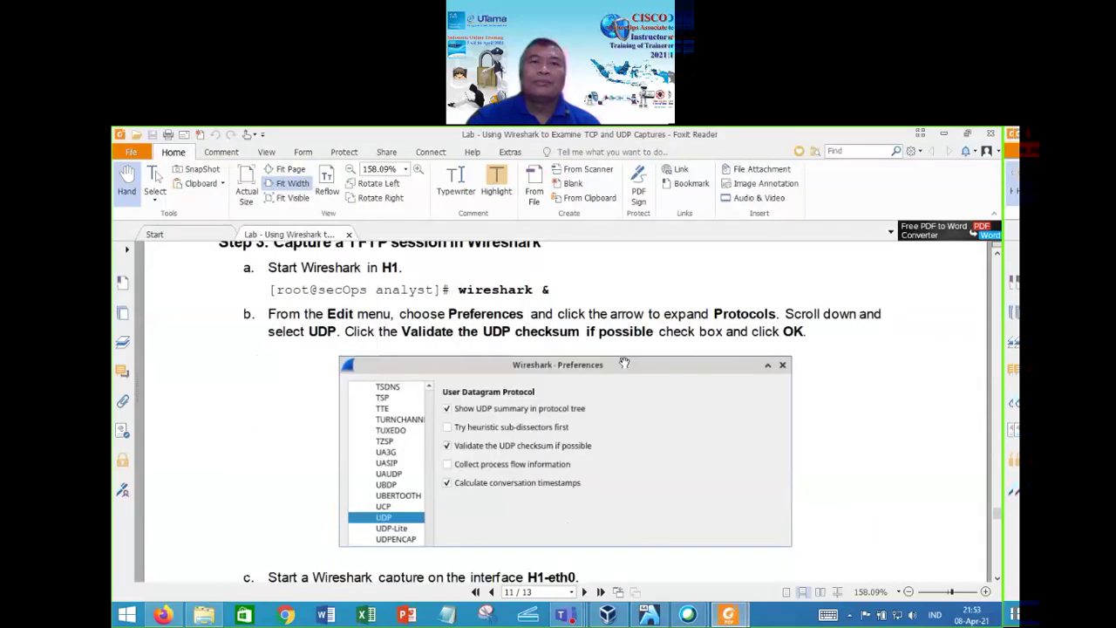
scroll(624, 360, "up", 10)
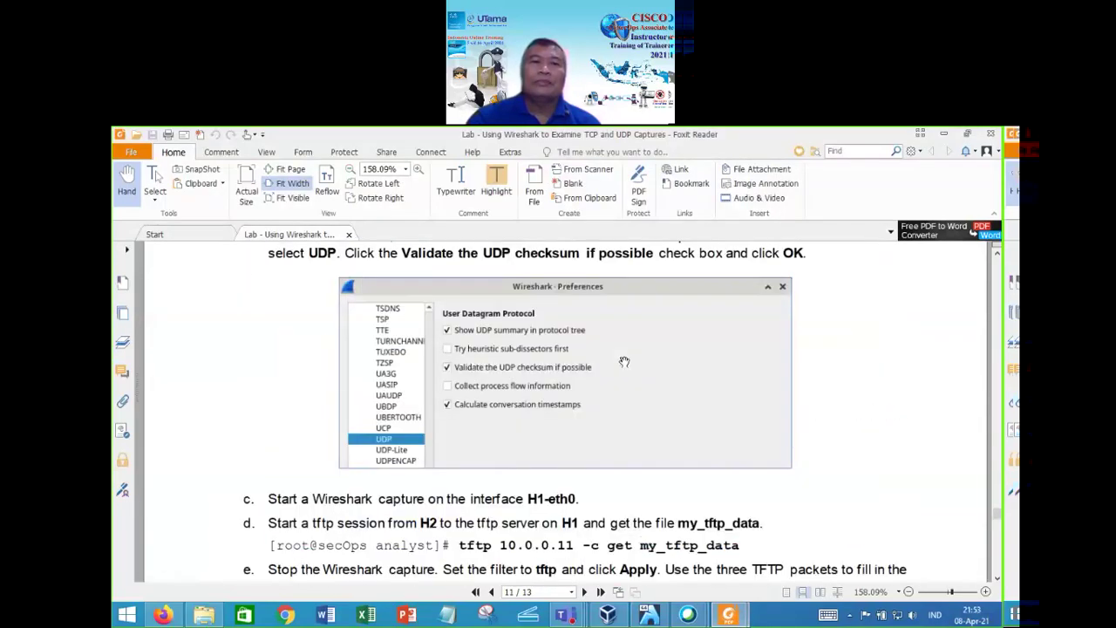
scroll(625, 360, "up", 10)
scroll(624, 363, "down", 5)
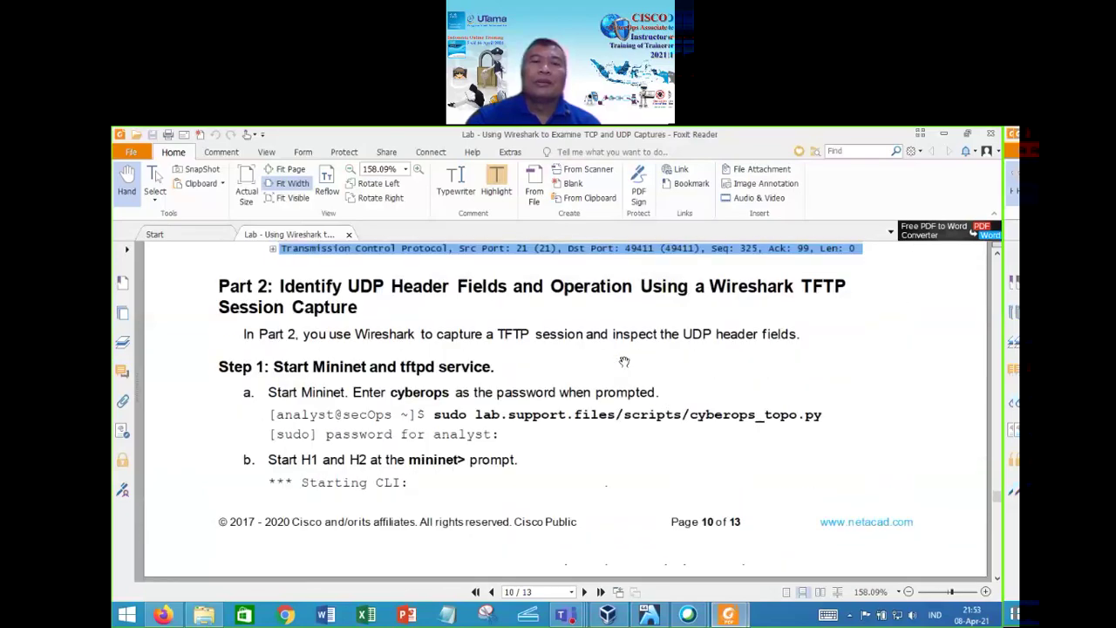
scroll(624, 361, "up", 3)
scroll(624, 360, "down", 6)
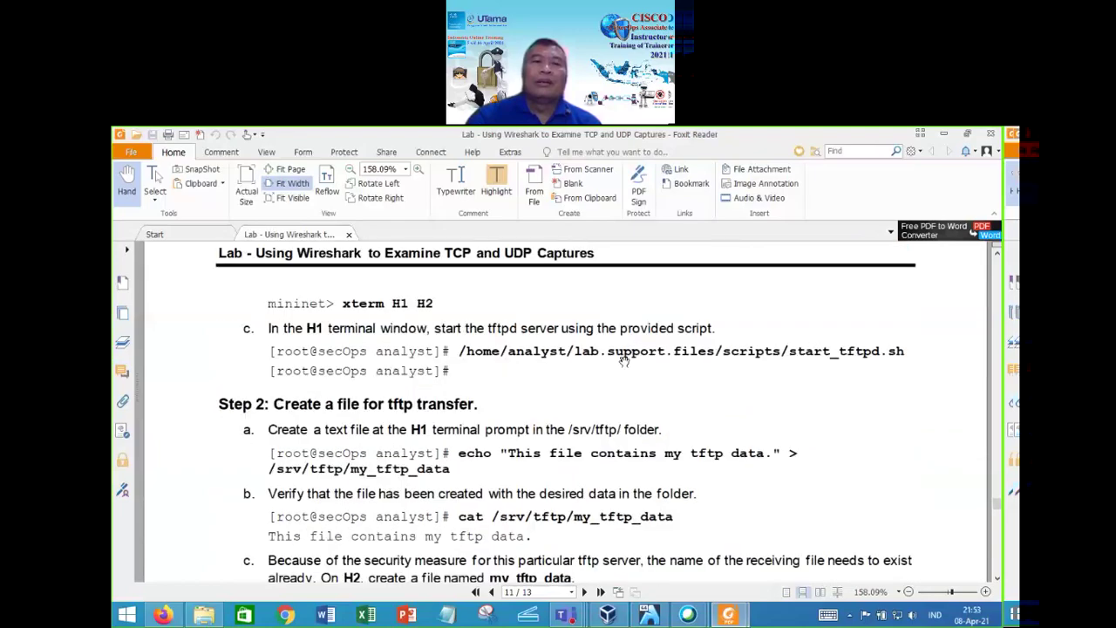
scroll(624, 360, "down", 5)
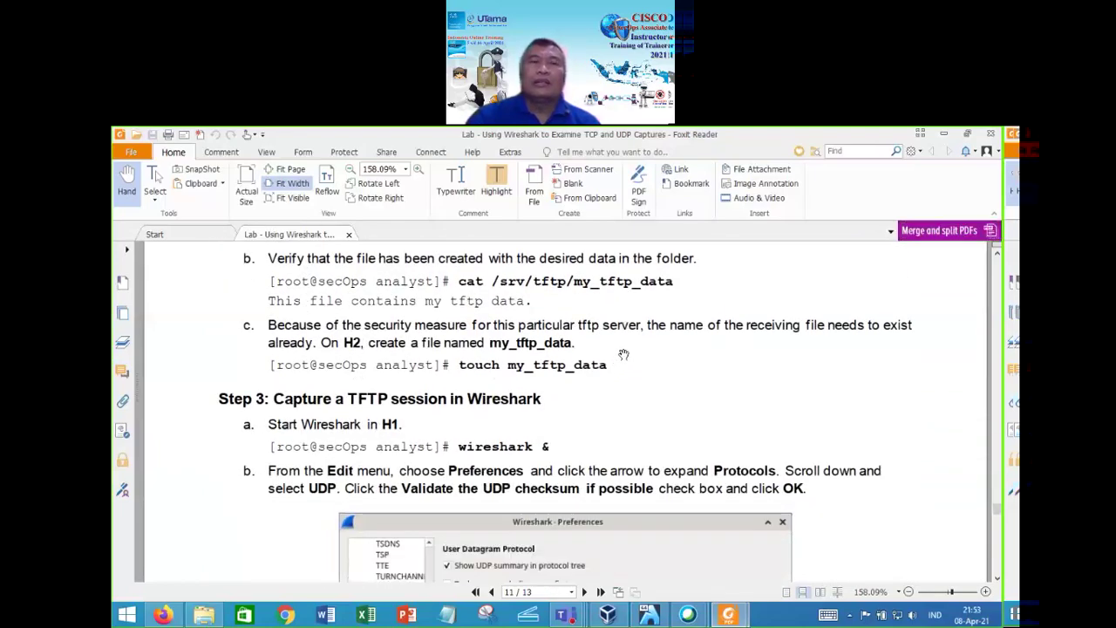
scroll(623, 357, "down", 1)
scroll(623, 355, "up", 1)
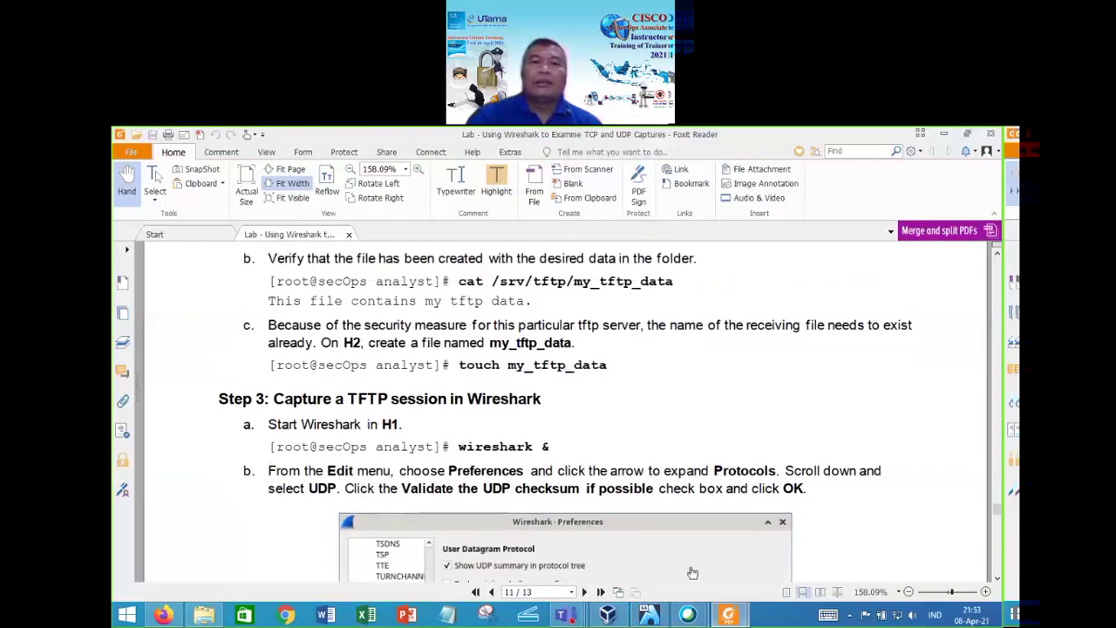
left_click(620, 604)
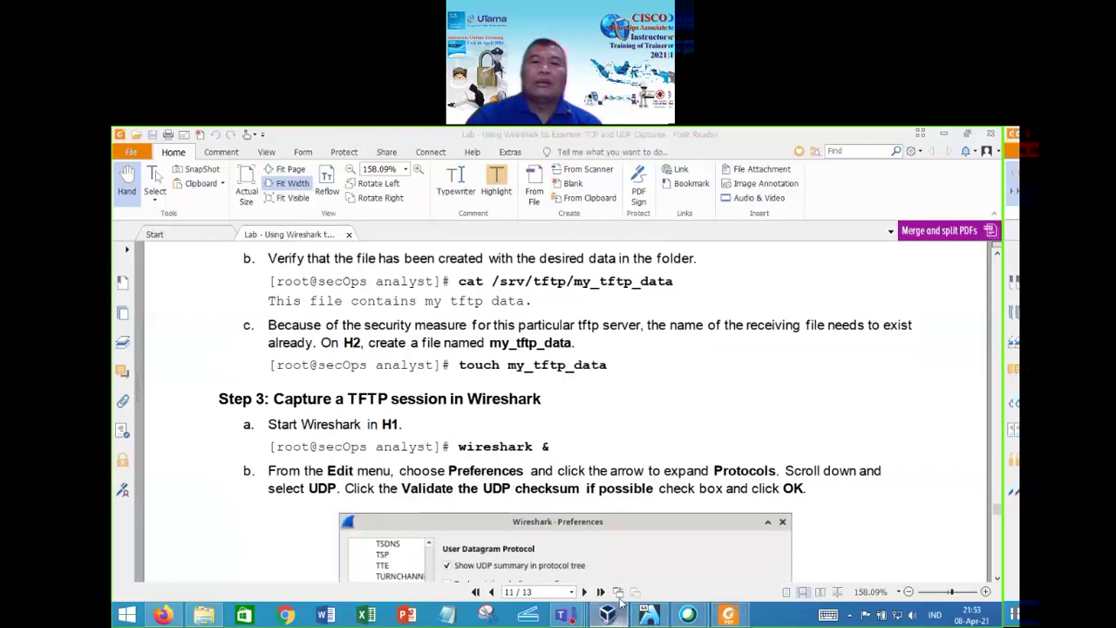
left_click(654, 612)
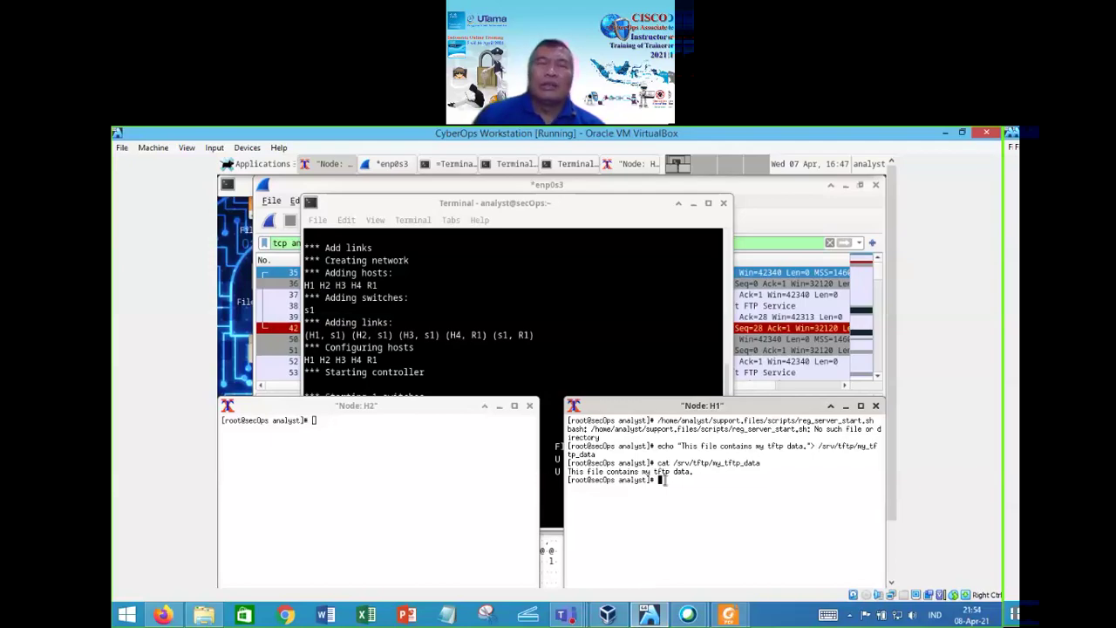
- Switch to the lab guide in Foxit Reader, read how my_tftp_data is created on H2, and return to the virtual machine
left_click(312, 420)
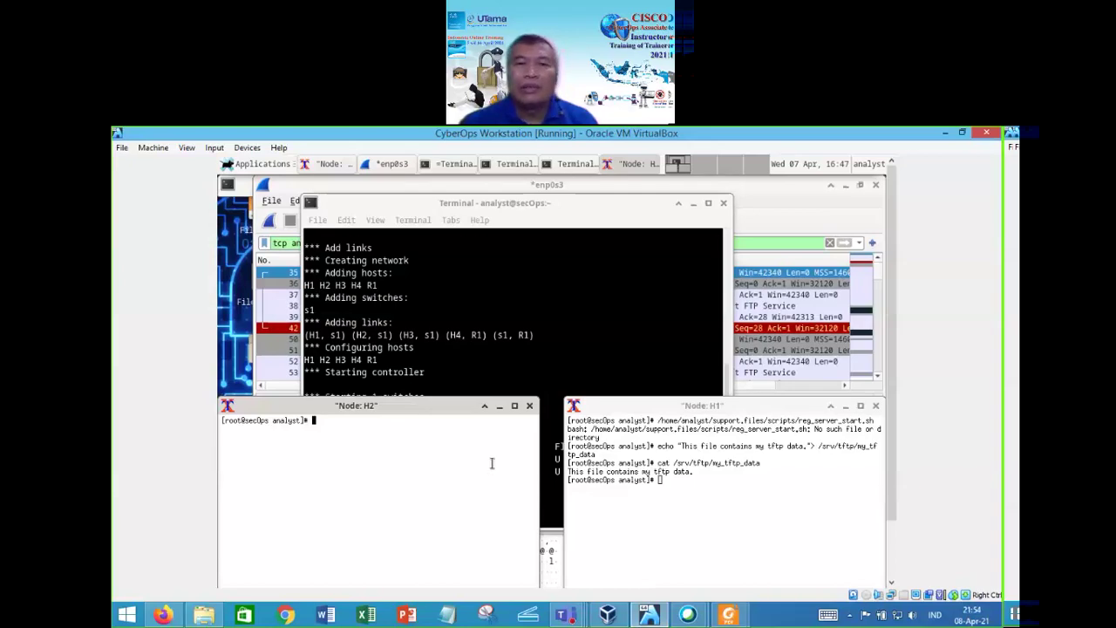
left_click(728, 615)
left_click(695, 556)
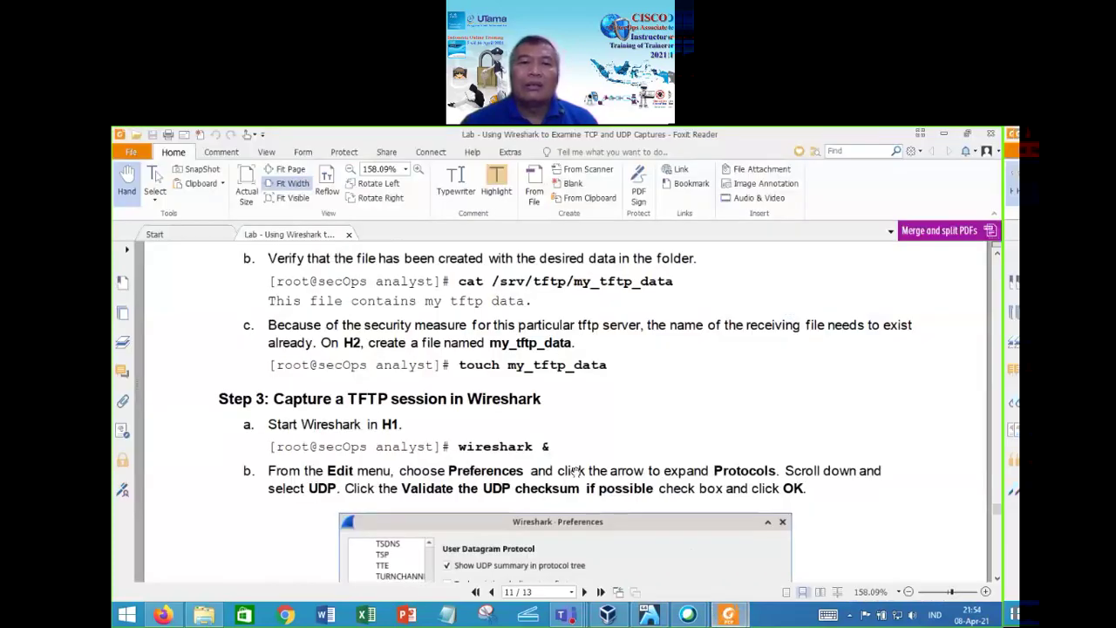
scroll(526, 454, "down", 1)
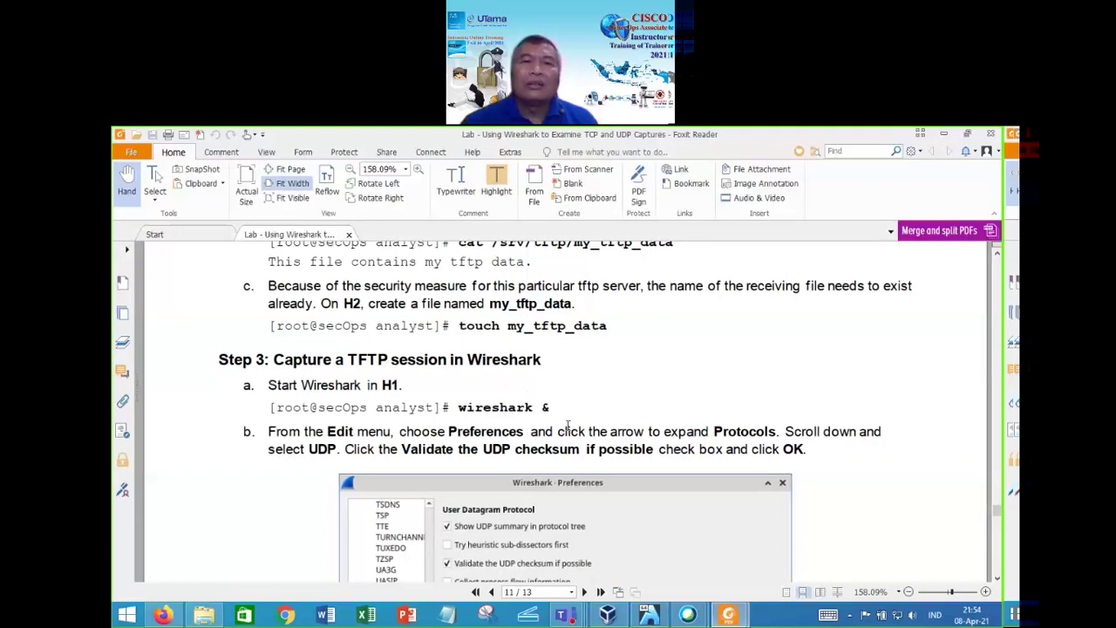
left_click(648, 614)
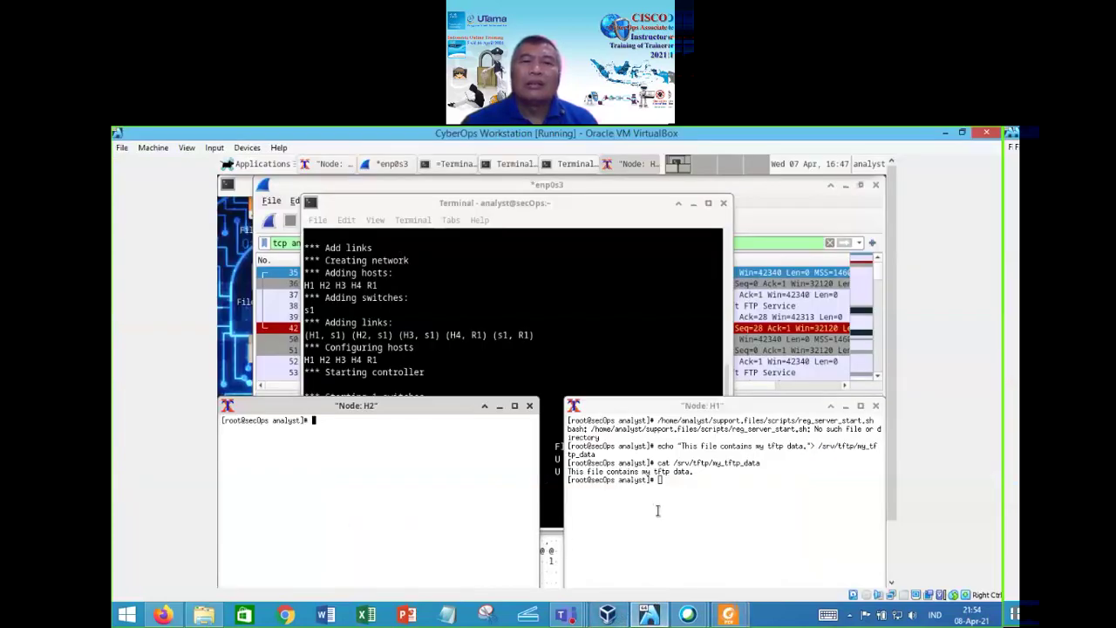
- Create an empty receiving file on H2 by running "touch my_tftp_data" in its terminal, checking the command against the lab guide
type("t")
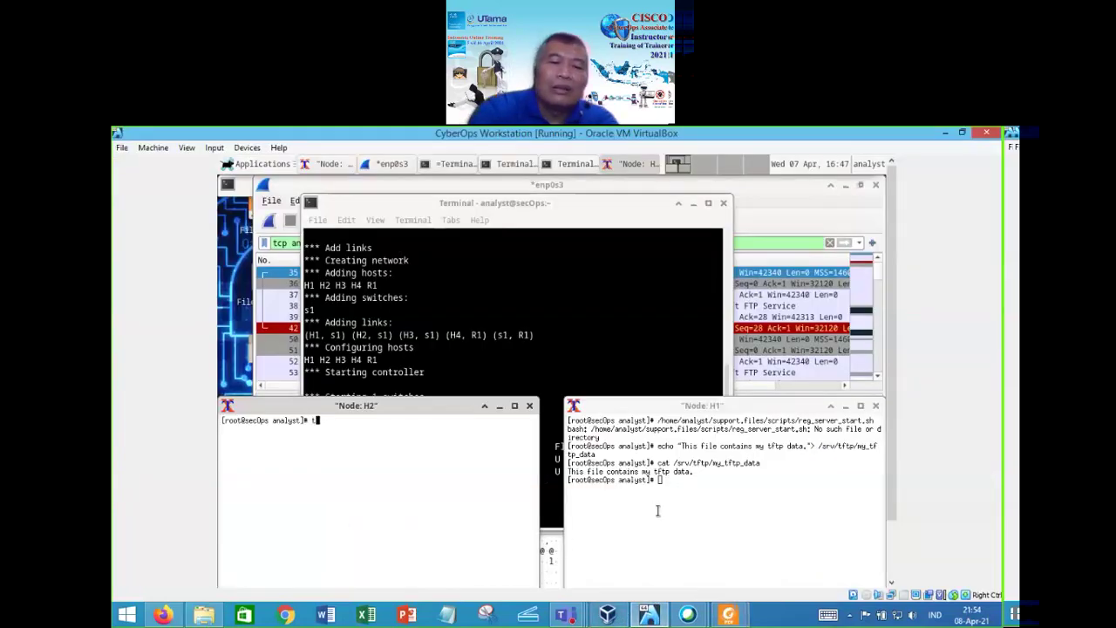
type("ouc")
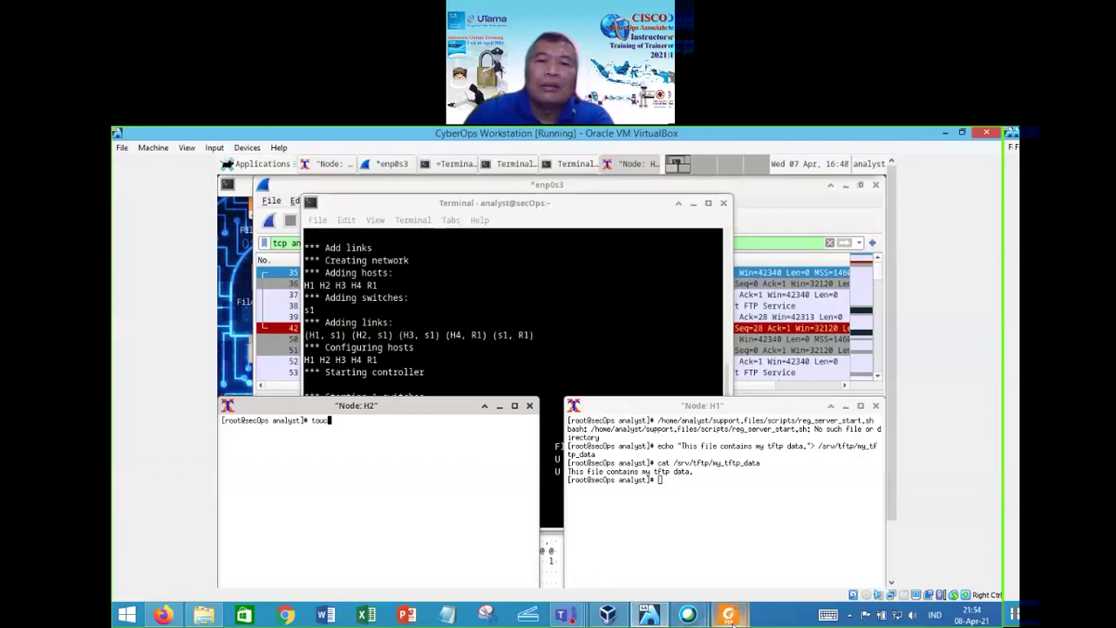
mouse_move(728, 615)
left_click(665, 550)
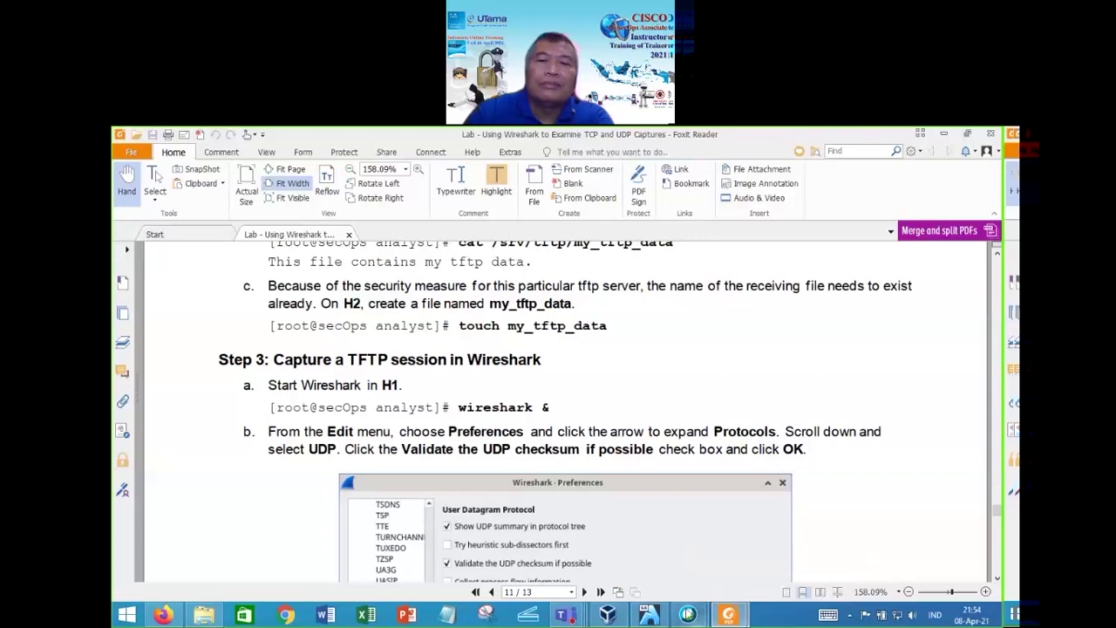
left_click(649, 615)
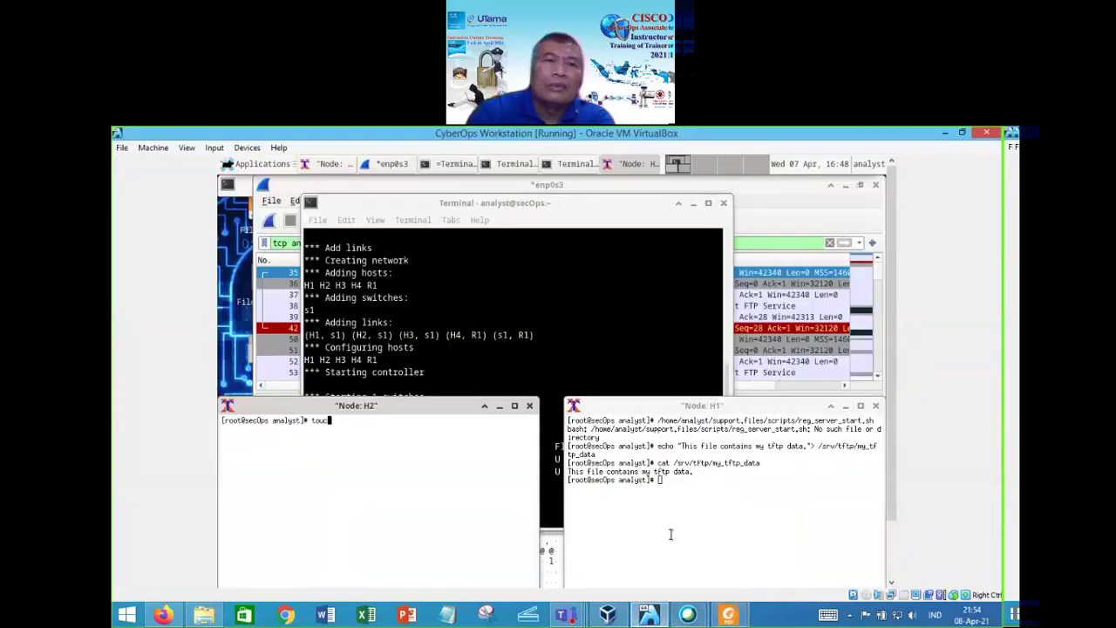
type("h")
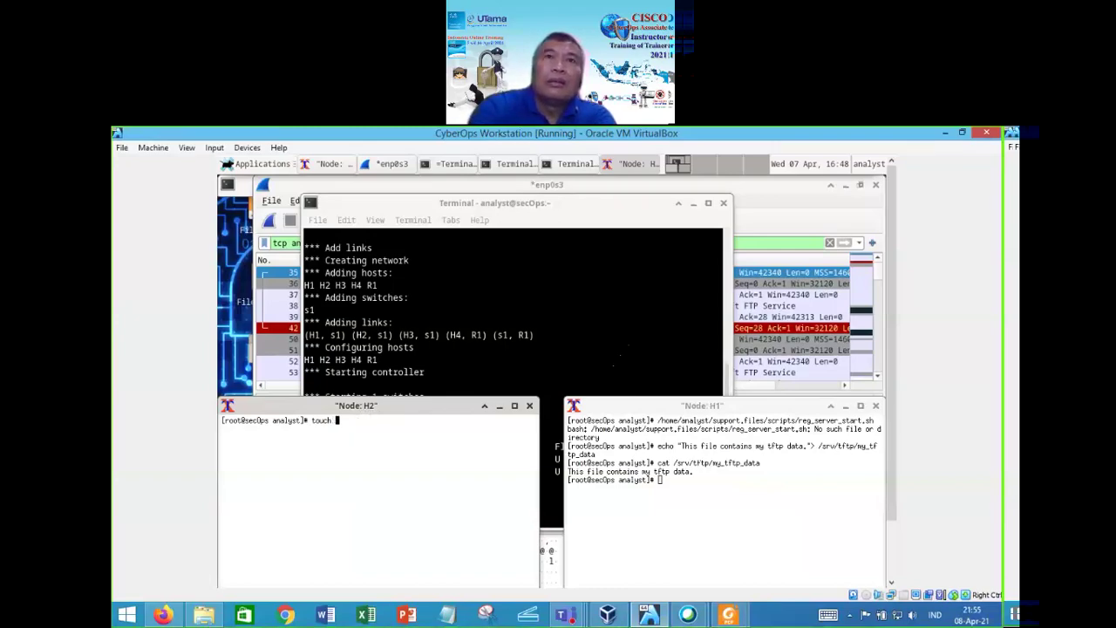
type("my")
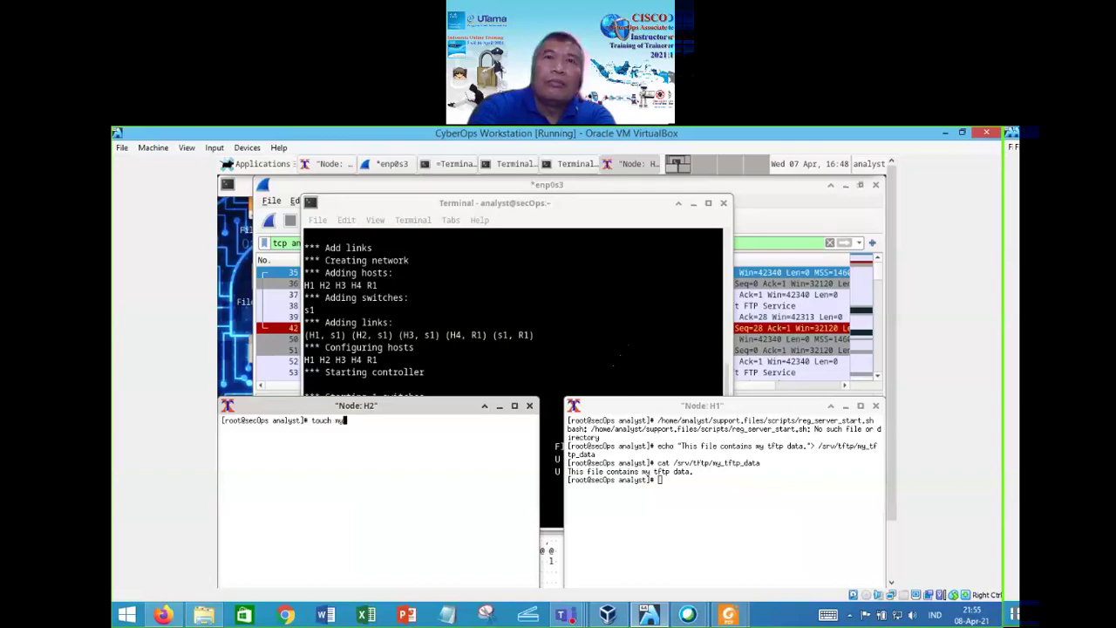
type("_t")
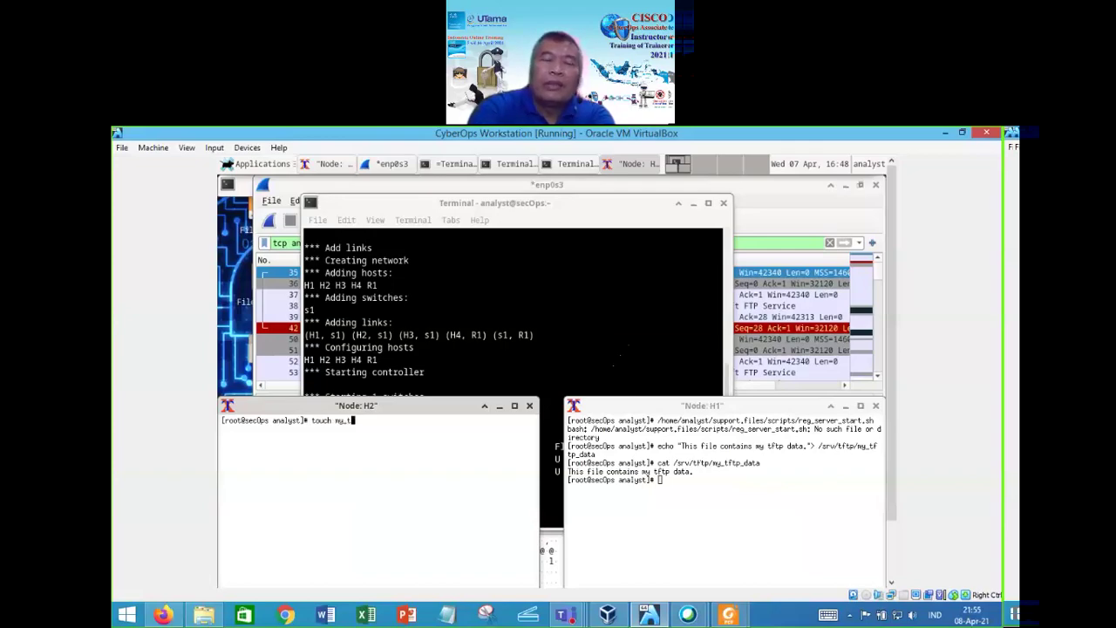
type("ft")
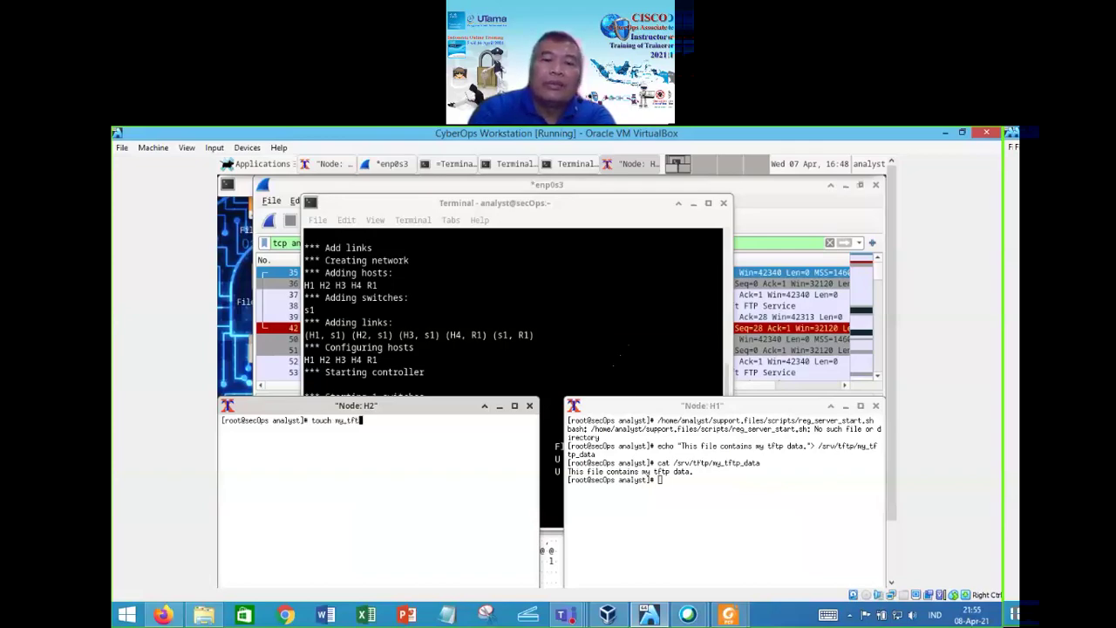
type("p_data")
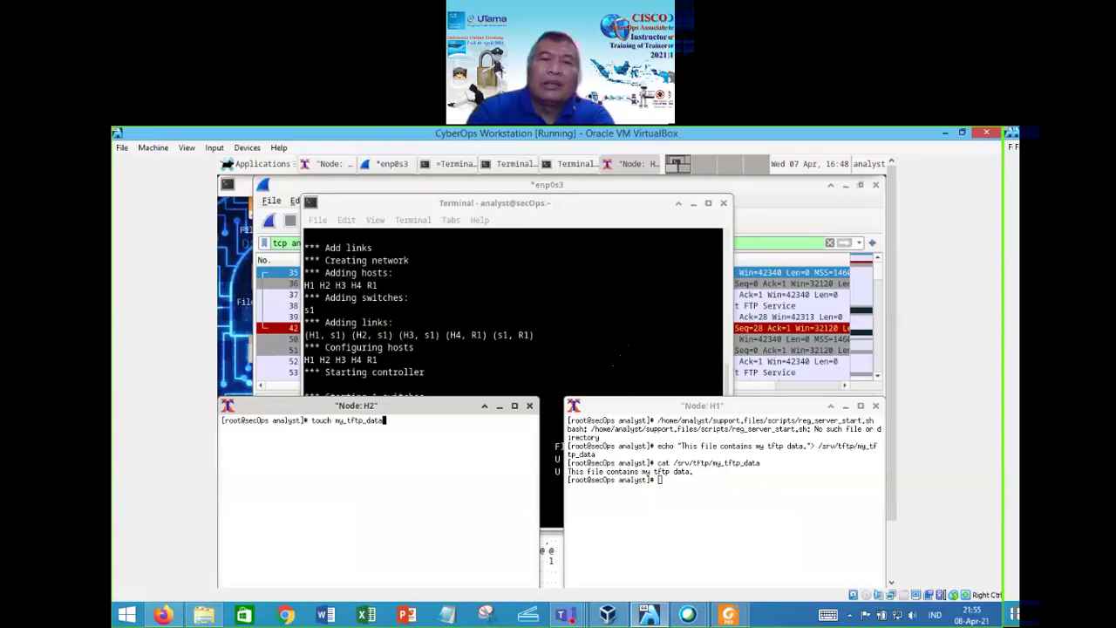
key("Return")
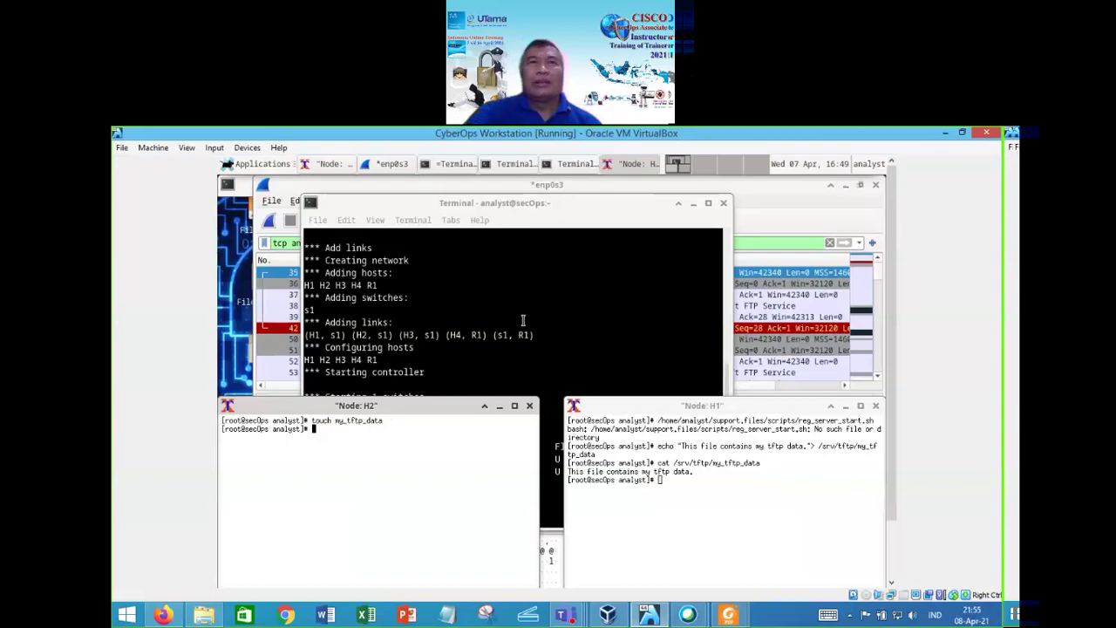
- Start Wireshark in the background on H1 by rerunning "wireshark &" from the terminal's command history
left_click(659, 485)
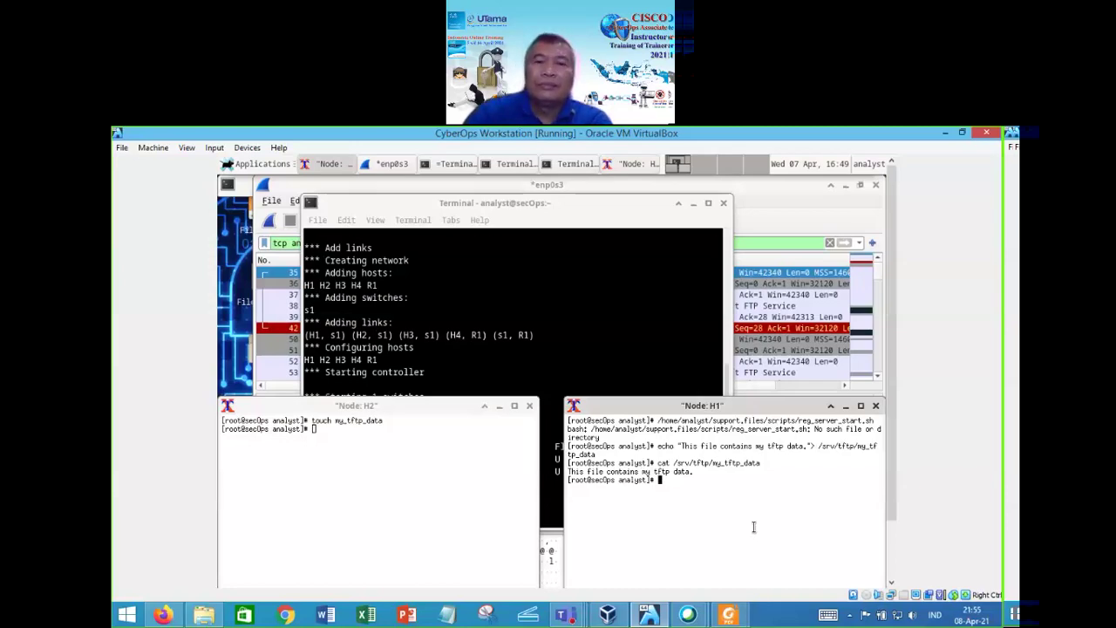
key("Up")
key("Up")
key("Up")
key("Up")
key("Up")
key("Up")
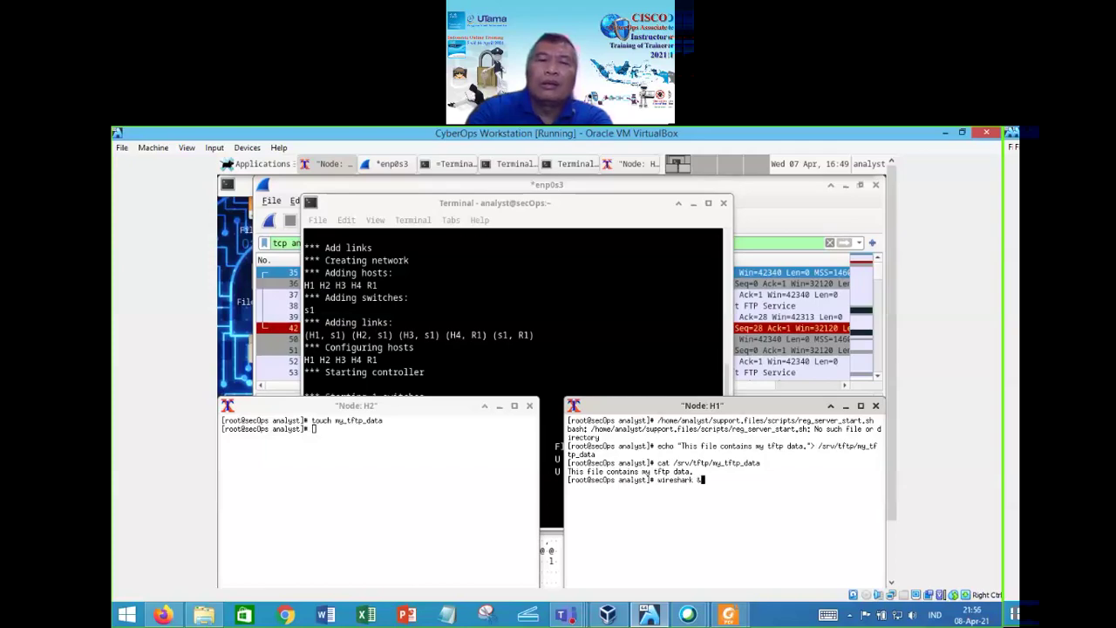
key("Return")
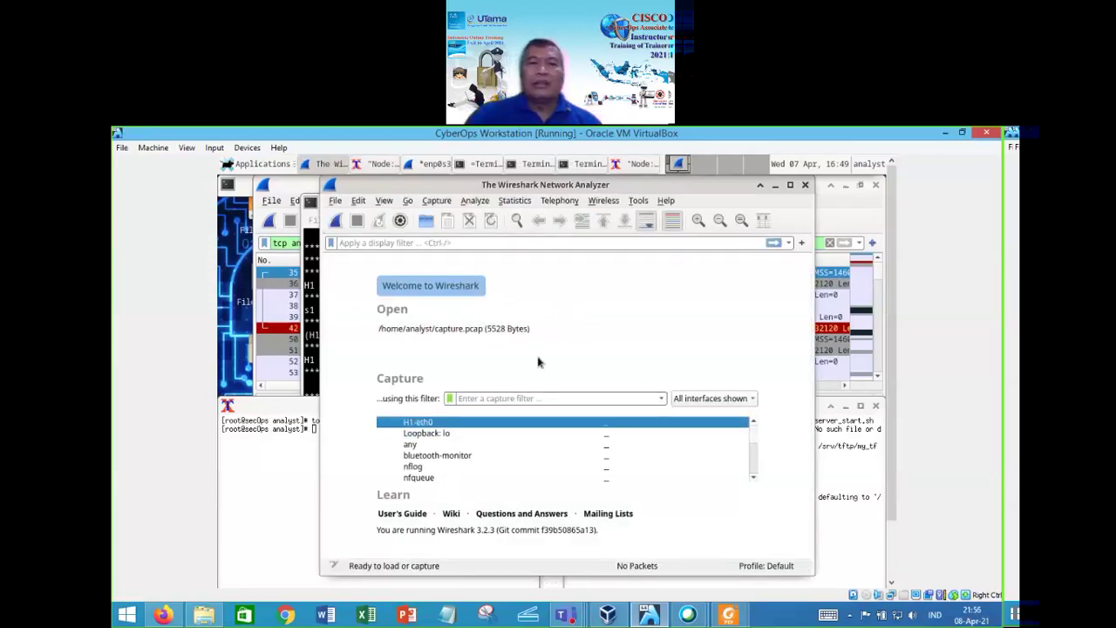
- Switch to the lab guide in Foxit Reader, review the Step 3 instructions on UDP preferences, and return to the virtual machine
left_click(731, 614)
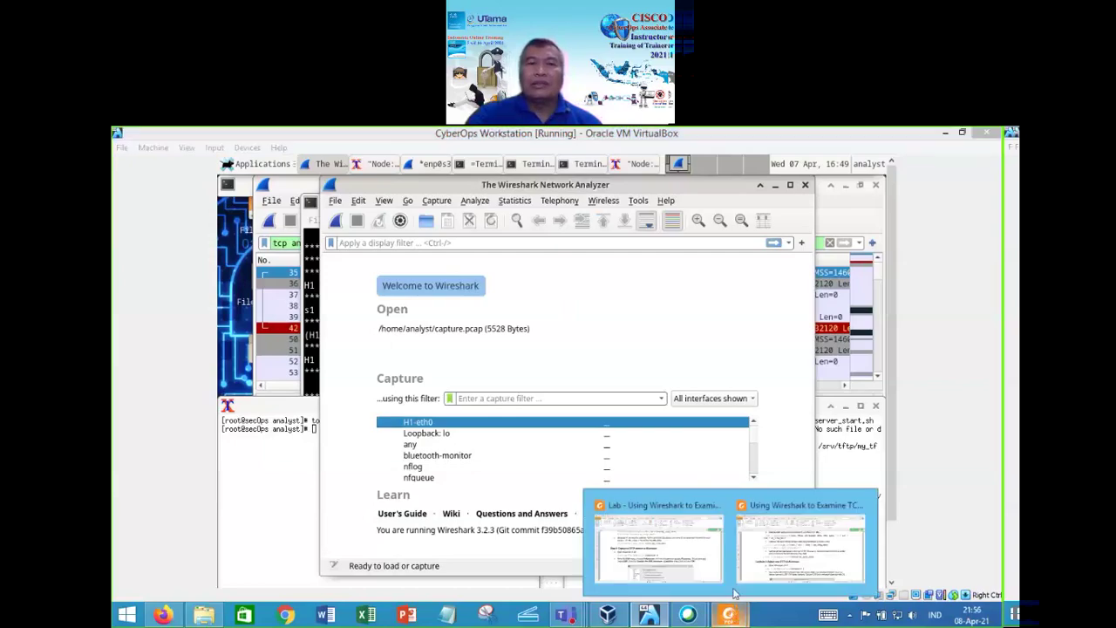
left_click(761, 552)
scroll(567, 408, "up", 1)
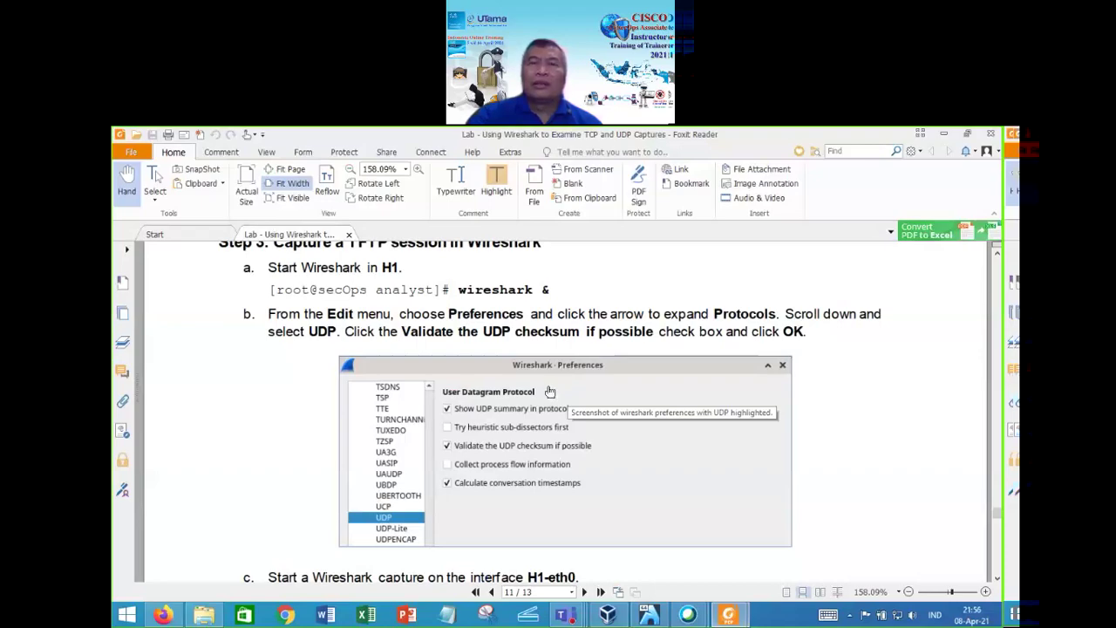
left_click(645, 615)
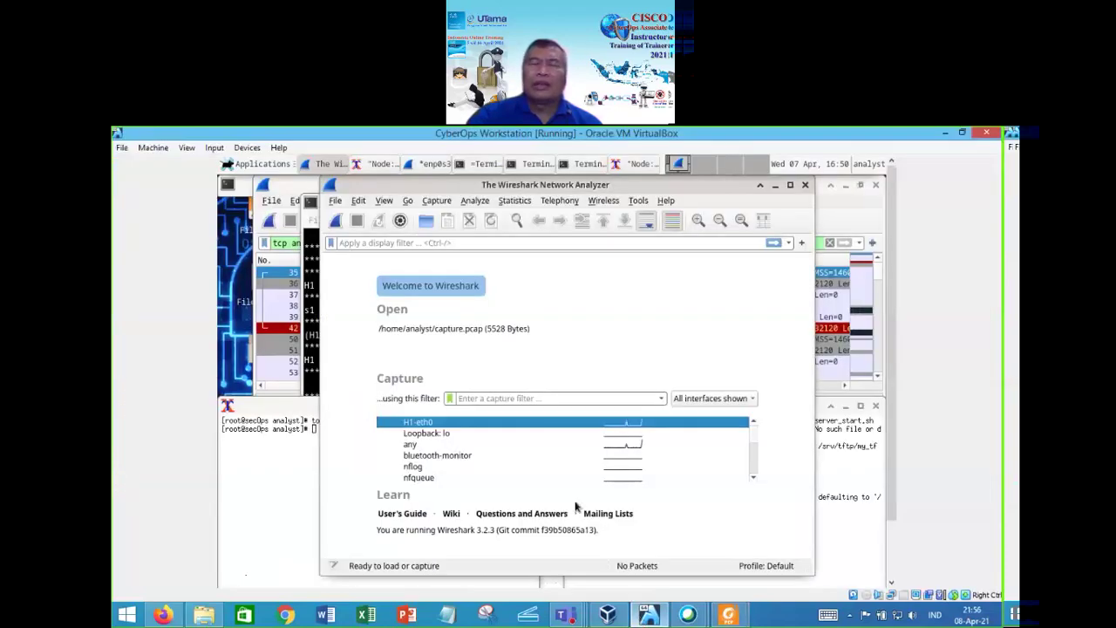
- Ensure "Validate the UDP checksum if possible" is enabled in Wireshark's UDP protocol preferences and accept the preferences
left_click(358, 201)
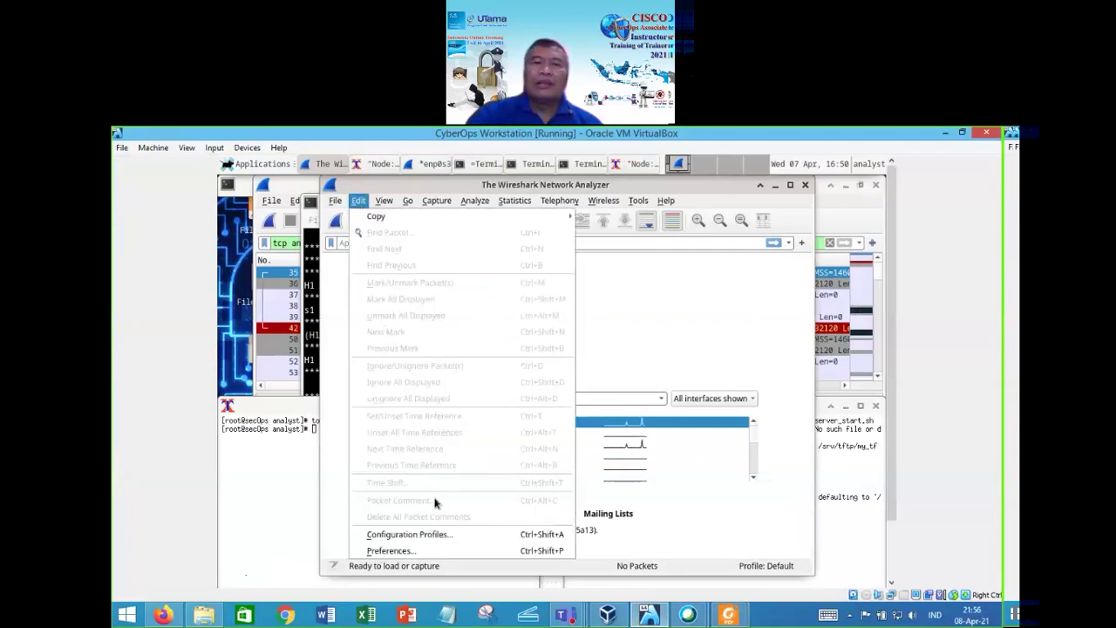
left_click(415, 554)
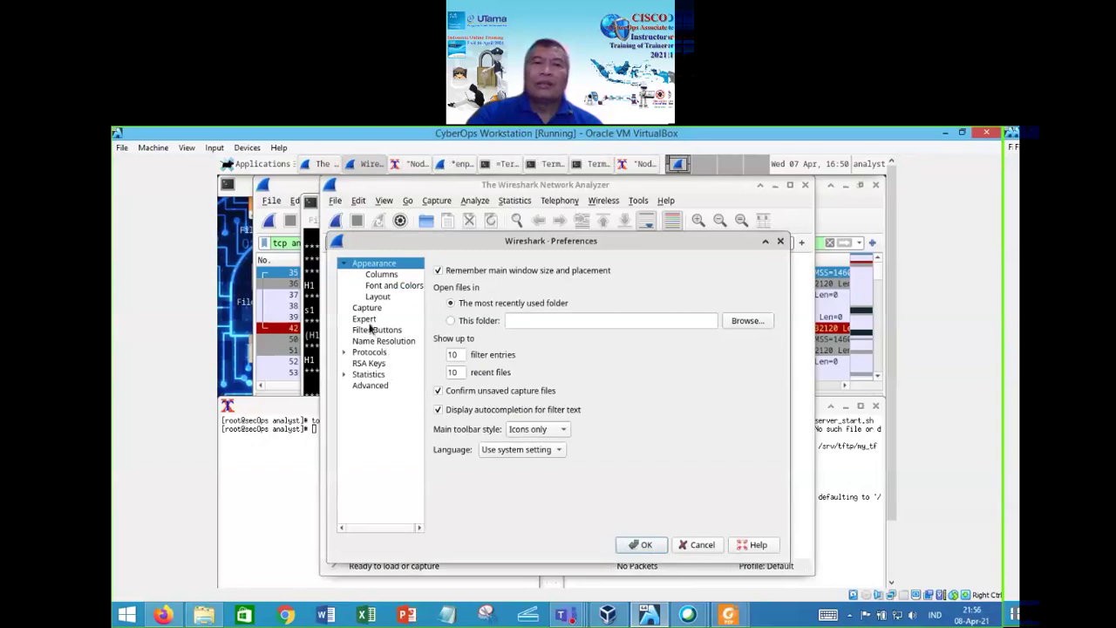
left_click(377, 353)
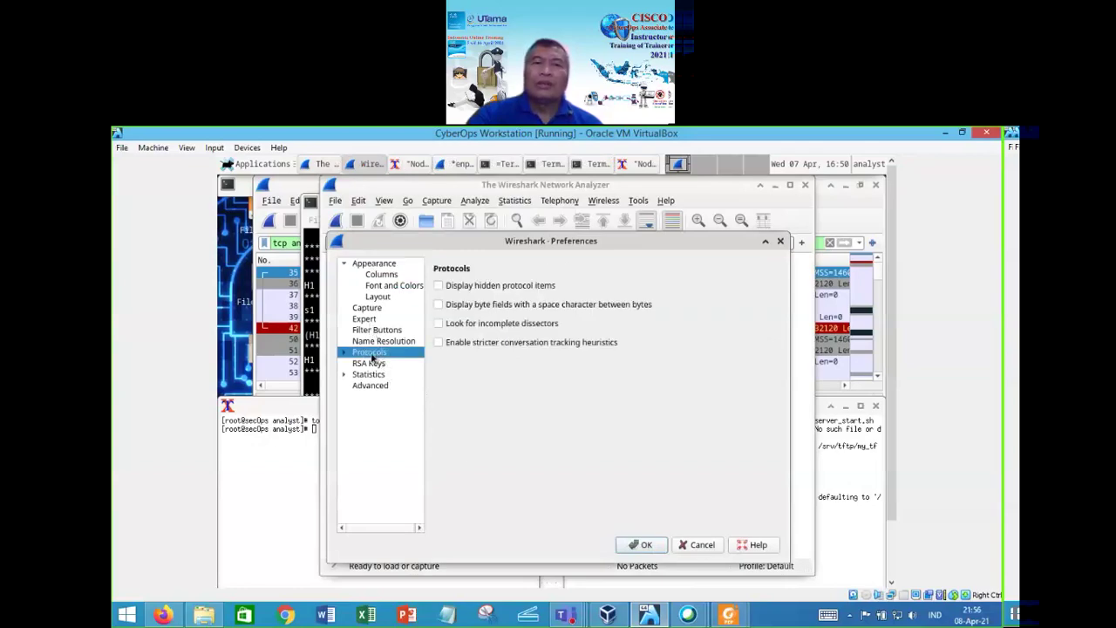
left_click(345, 353)
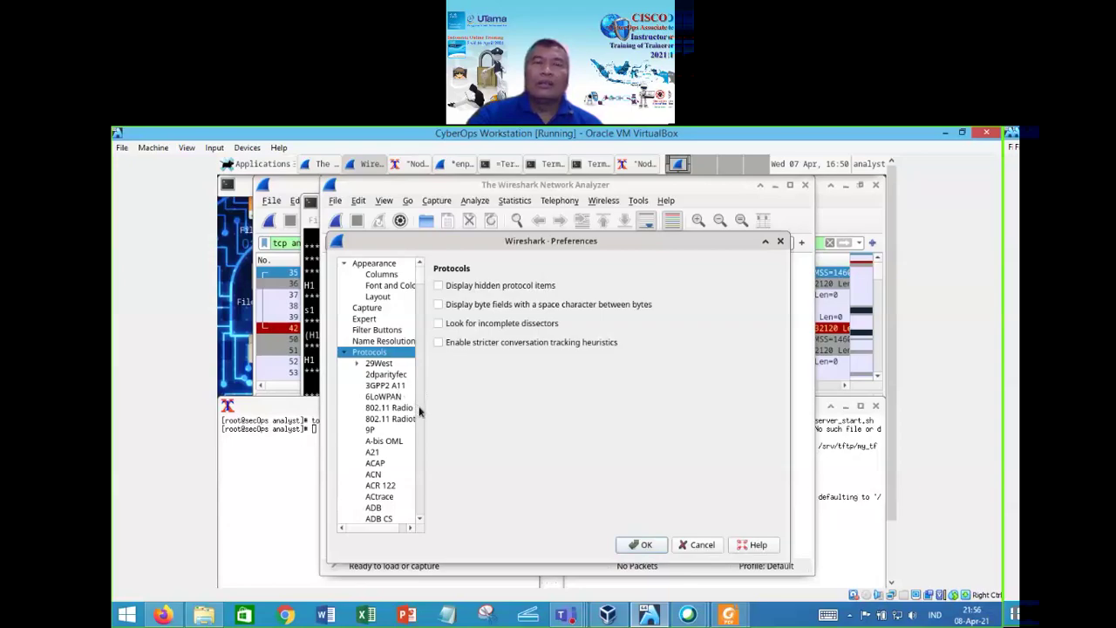
scroll(419, 410, "down", 15)
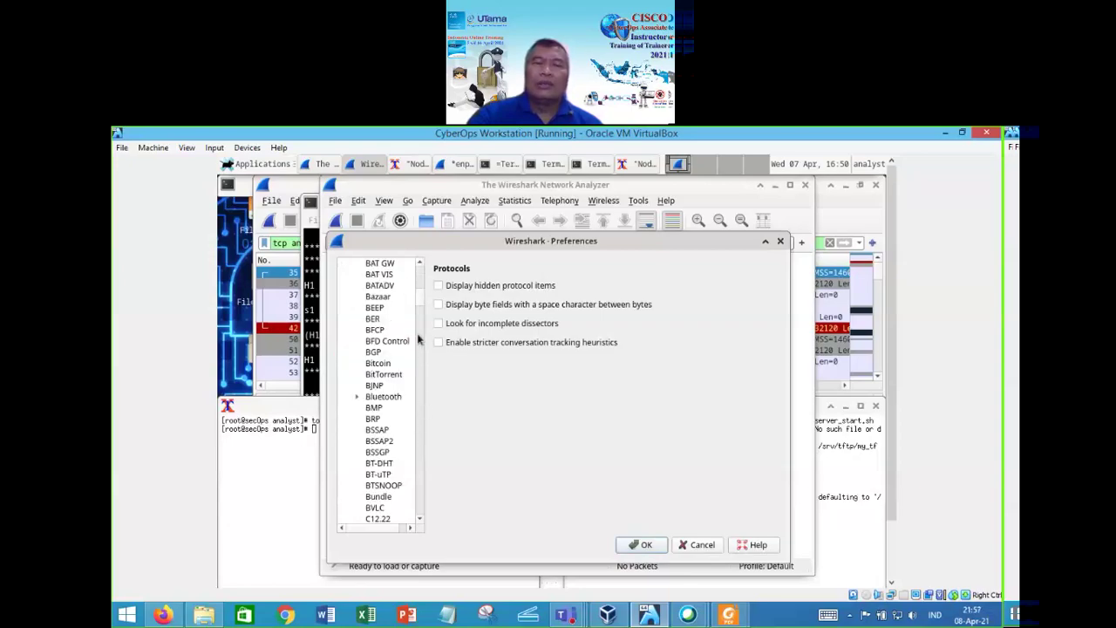
left_click_drag(415, 299, 427, 464)
scroll(427, 471, "down", 20)
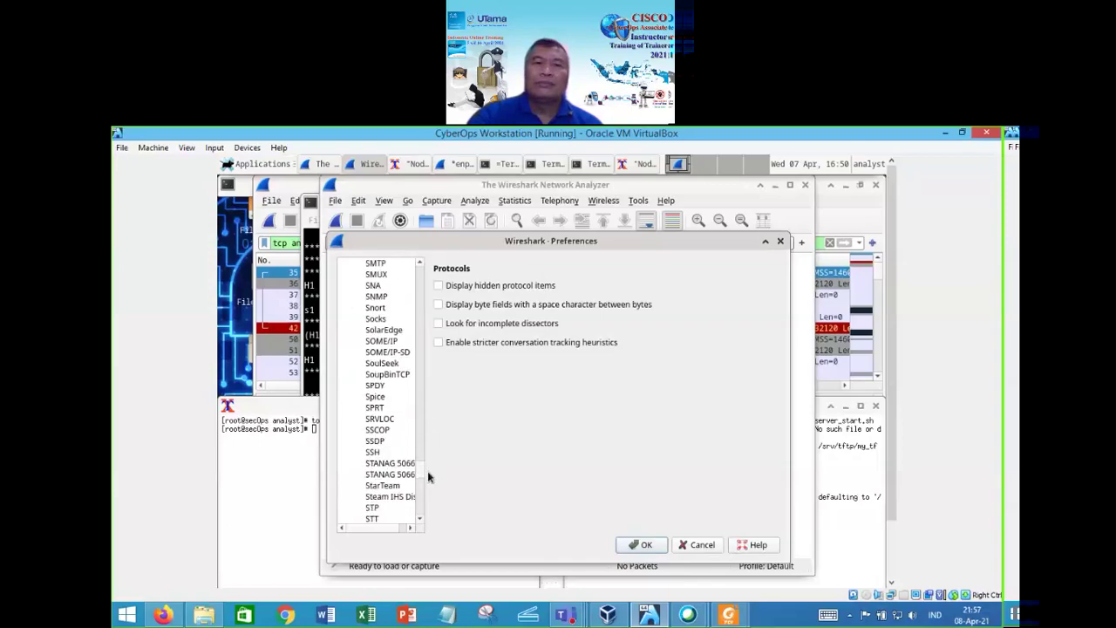
mouse_move(429, 485)
left_mouse_down()
mouse_move(428, 419)
mouse_move(430, 492)
left_mouse_up()
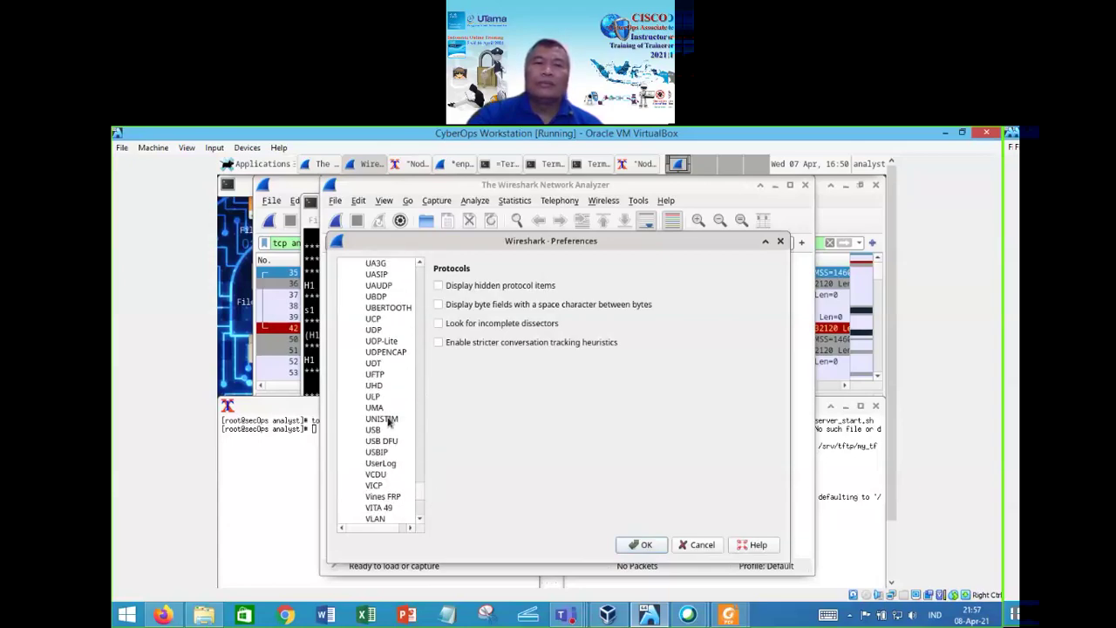
left_click(374, 331)
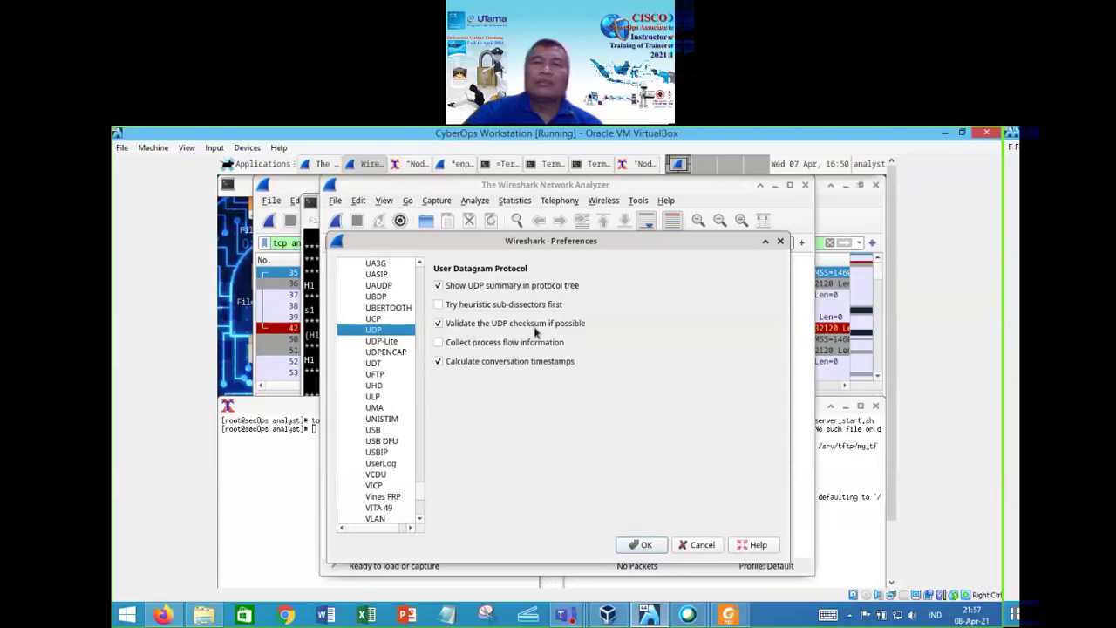
left_click(646, 546)
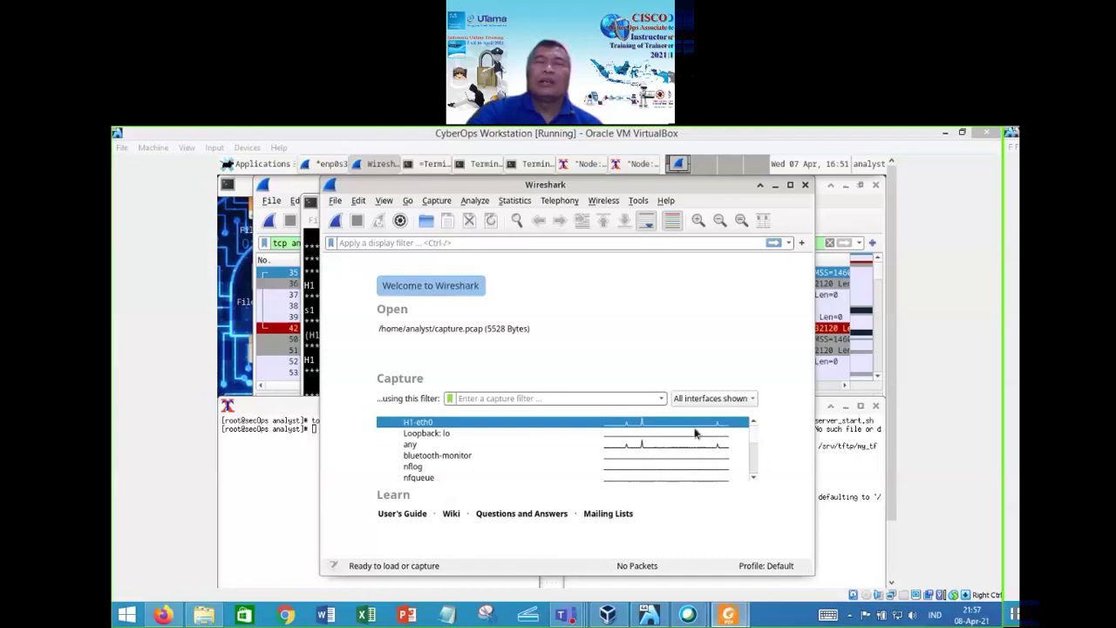
- Request the file from the TFTP server by running "tftp 10.0.0.11 -c get my_tftp_data" from the H2 terminal's command history
left_click(285, 445)
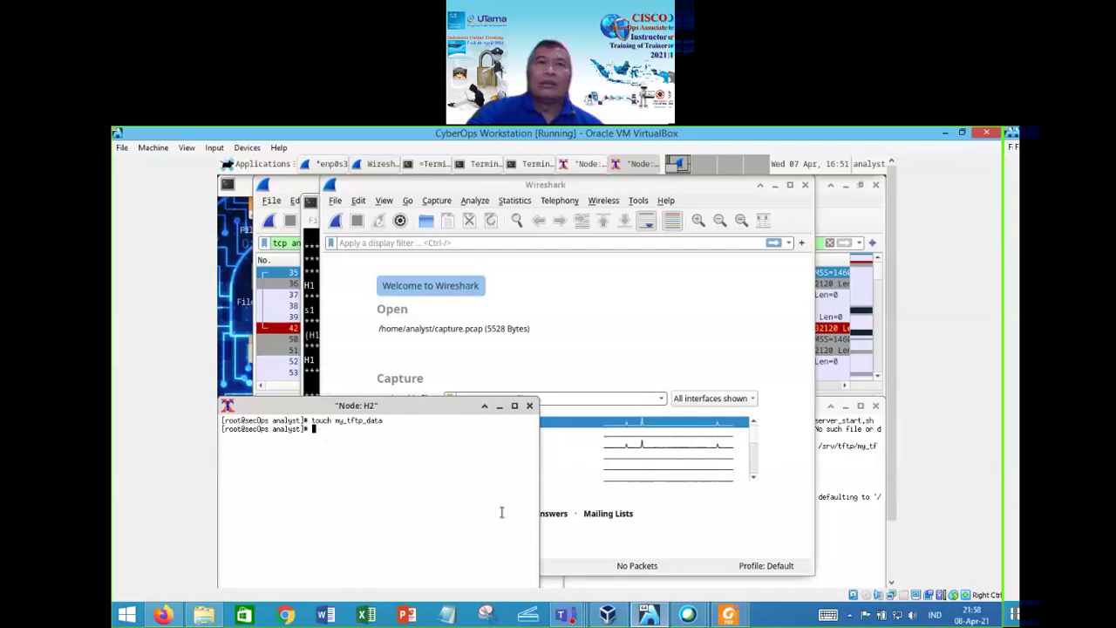
key("Up")
key("Up")
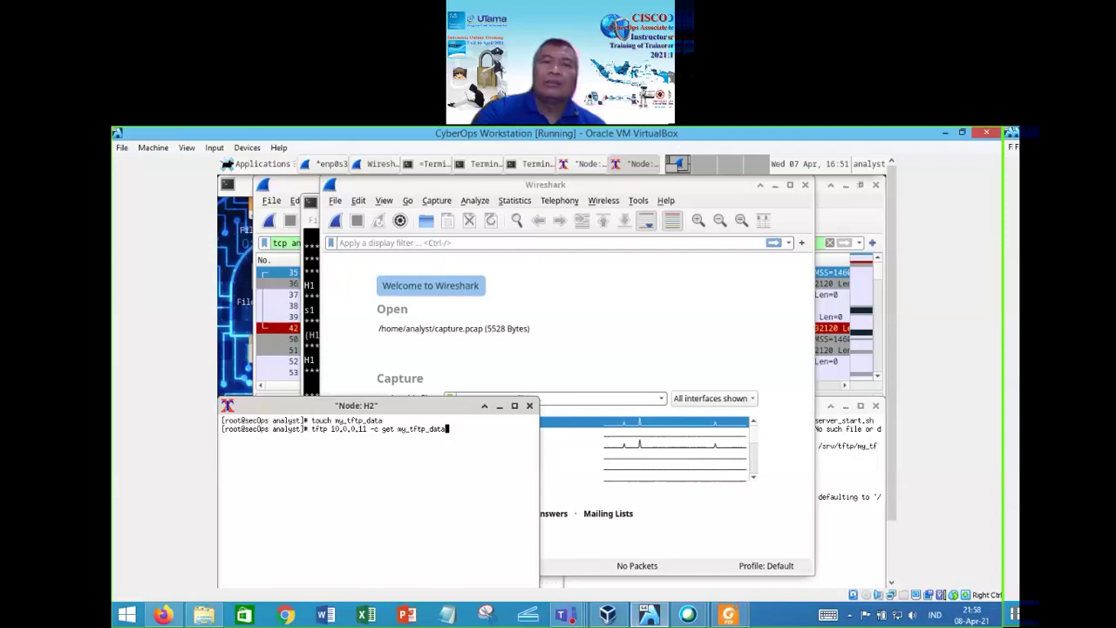
key("Return")
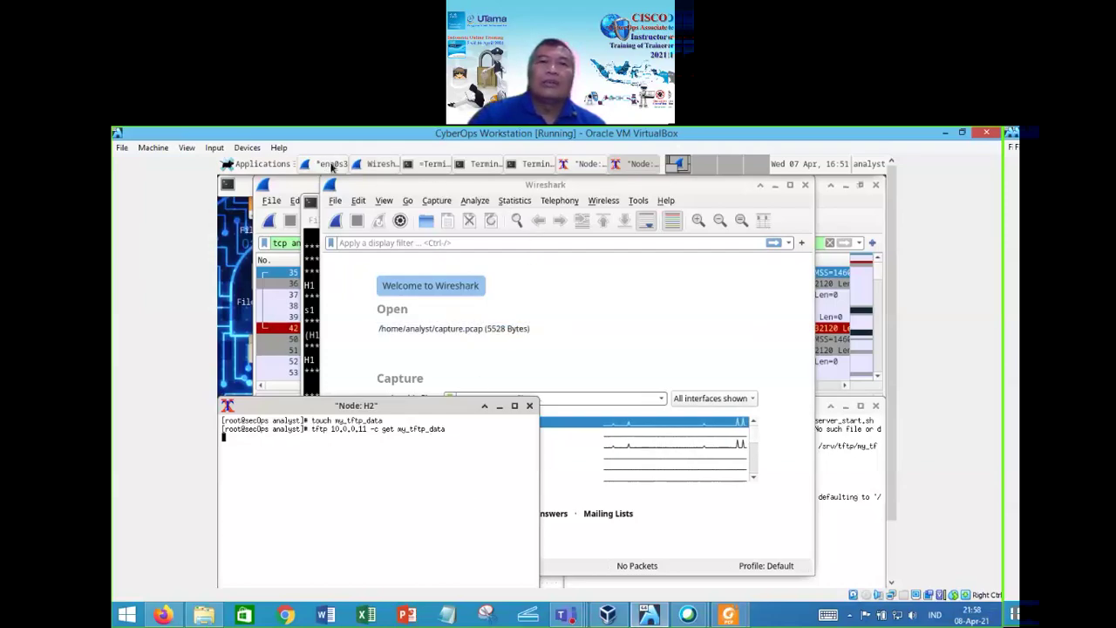
- Check the H1 Wireshark window for the TFTP traffic and return to the H2 terminal
left_click(371, 166)
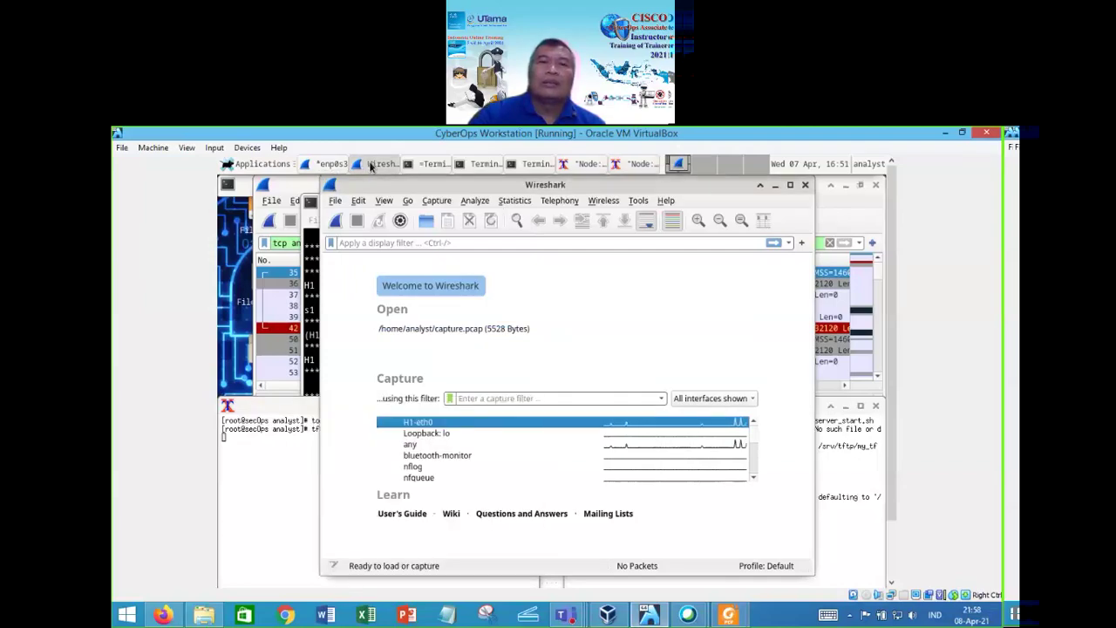
left_click(384, 243)
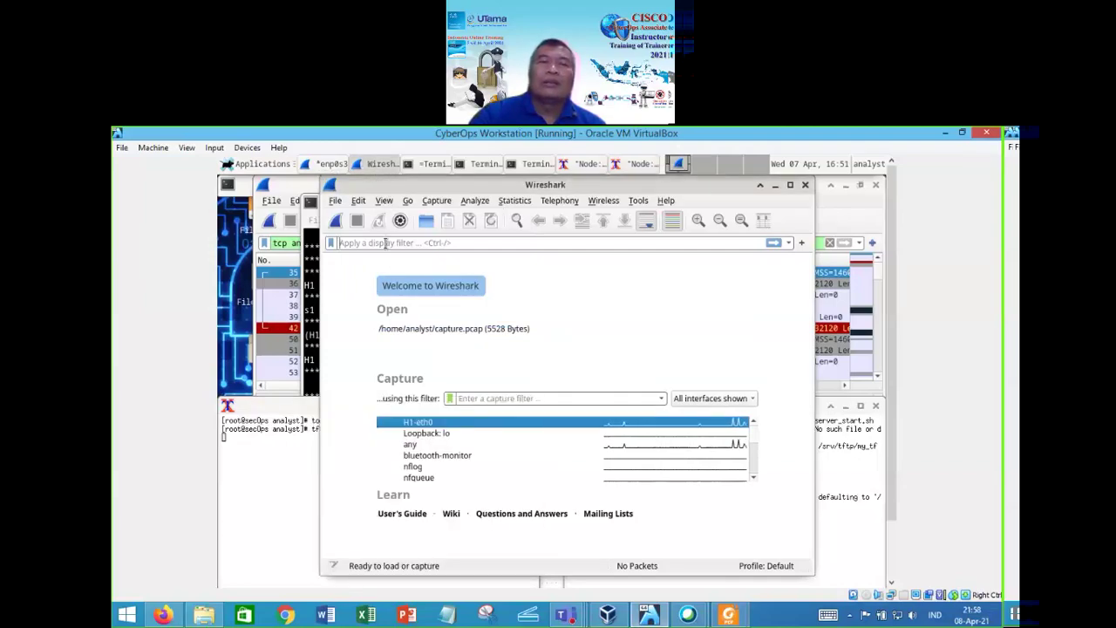
left_click(249, 439)
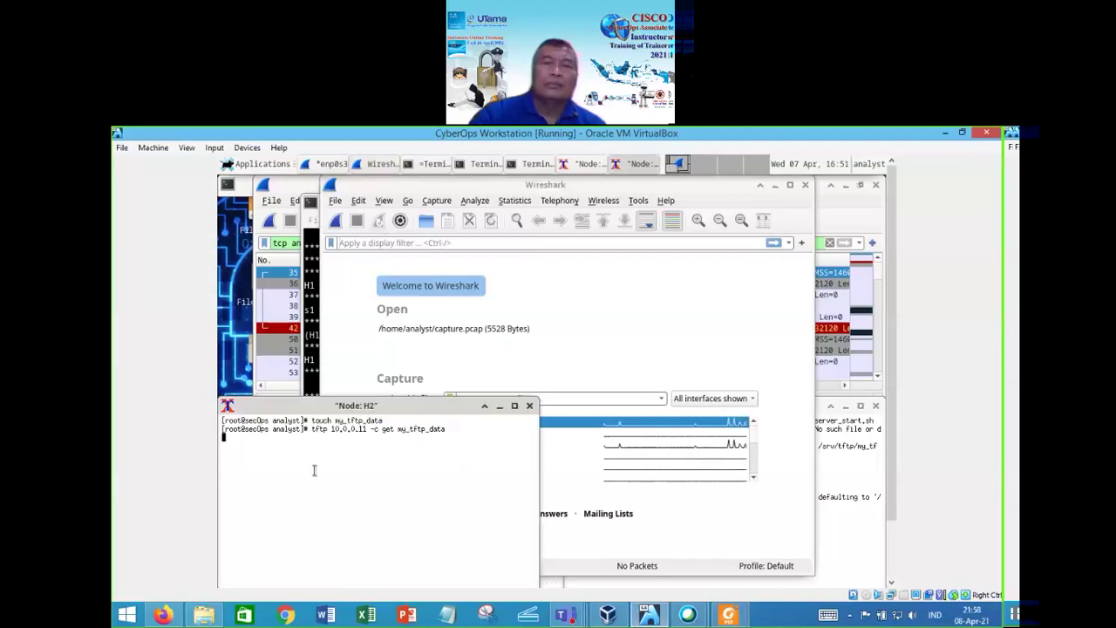
key("Return")
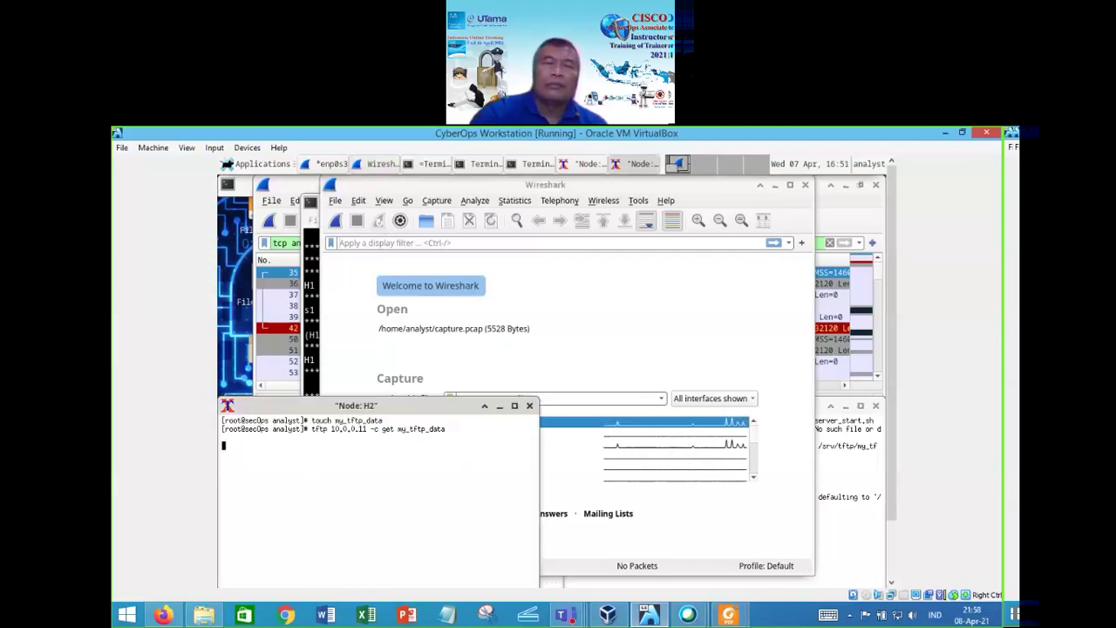
key("Up")
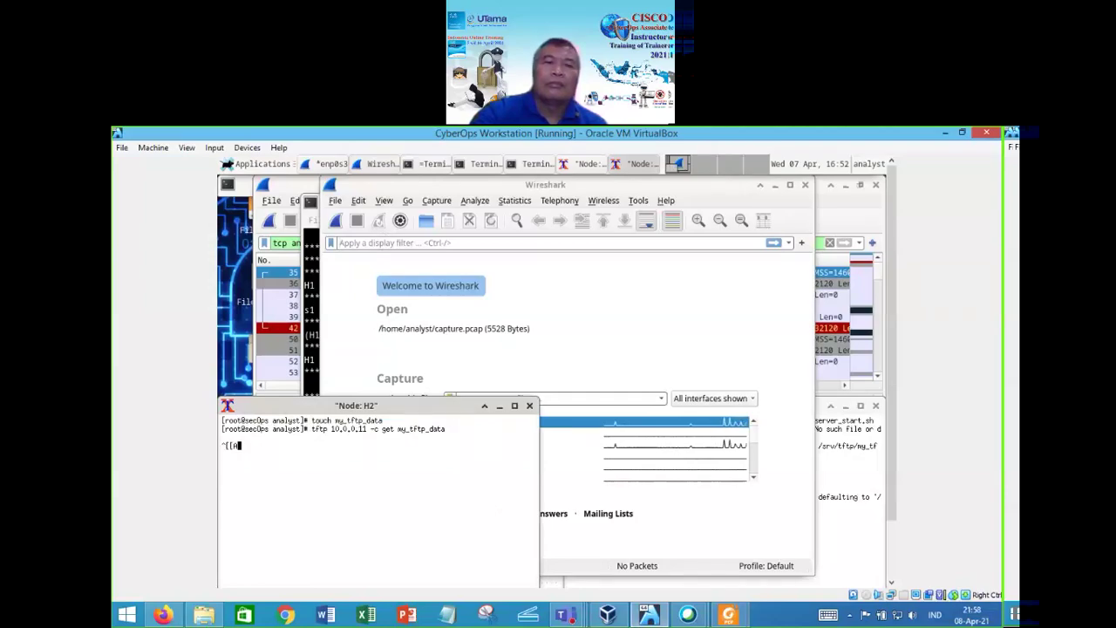
key("BackSpace")
key("BackSpace")
key("BackSpace")
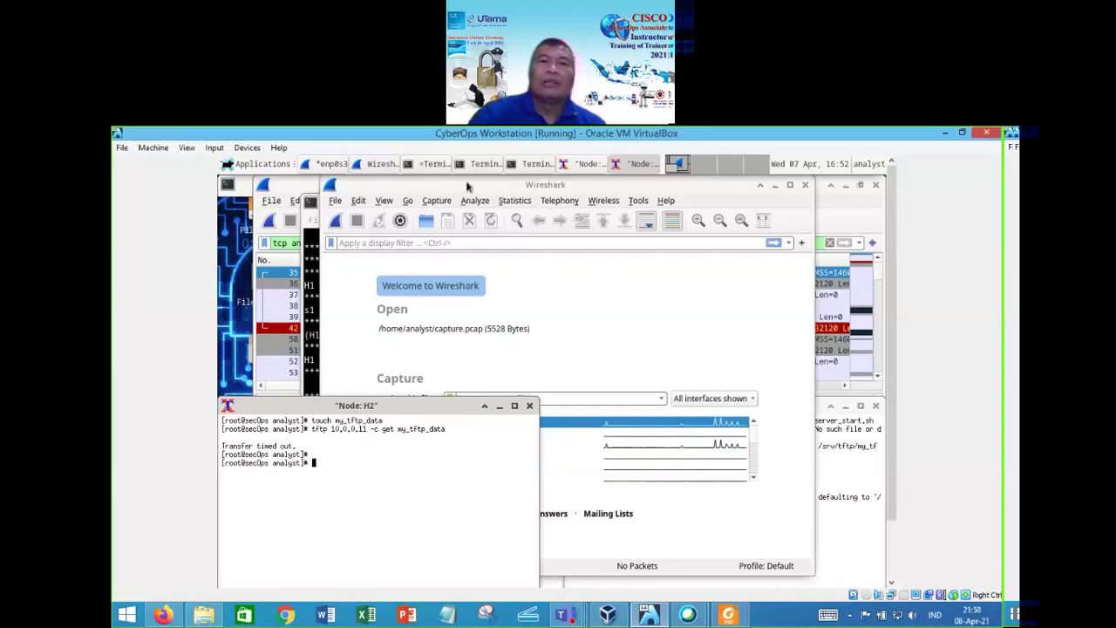
- Request the file from the H1 terminal by running "tftp 10.0.0.11 -c get my_tftp_data"
left_click(629, 164)
left_click(591, 164)
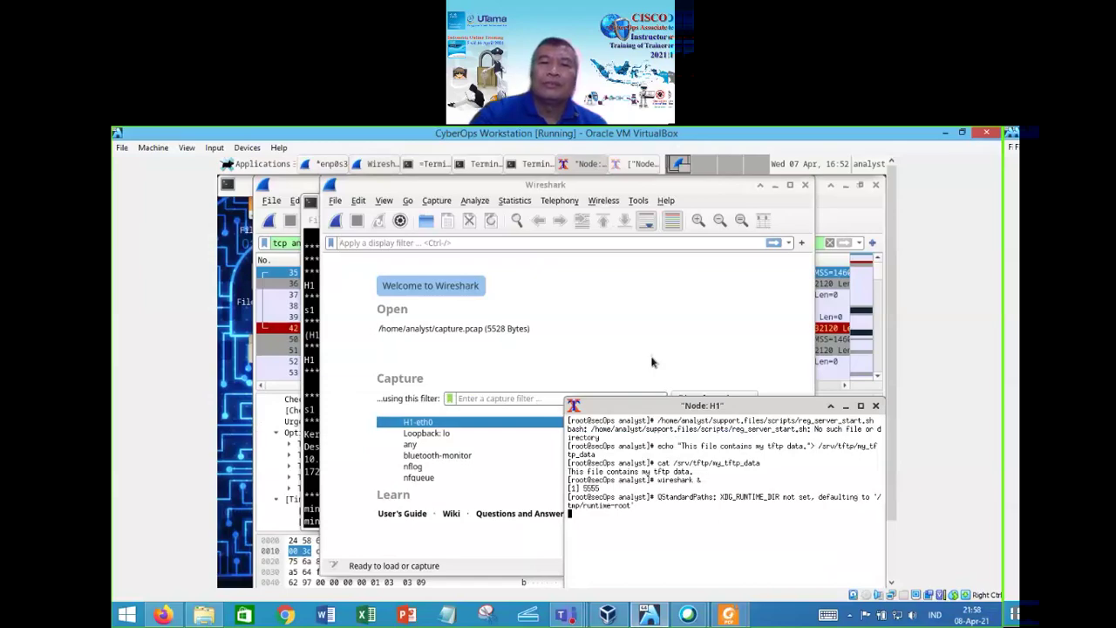
key("Return")
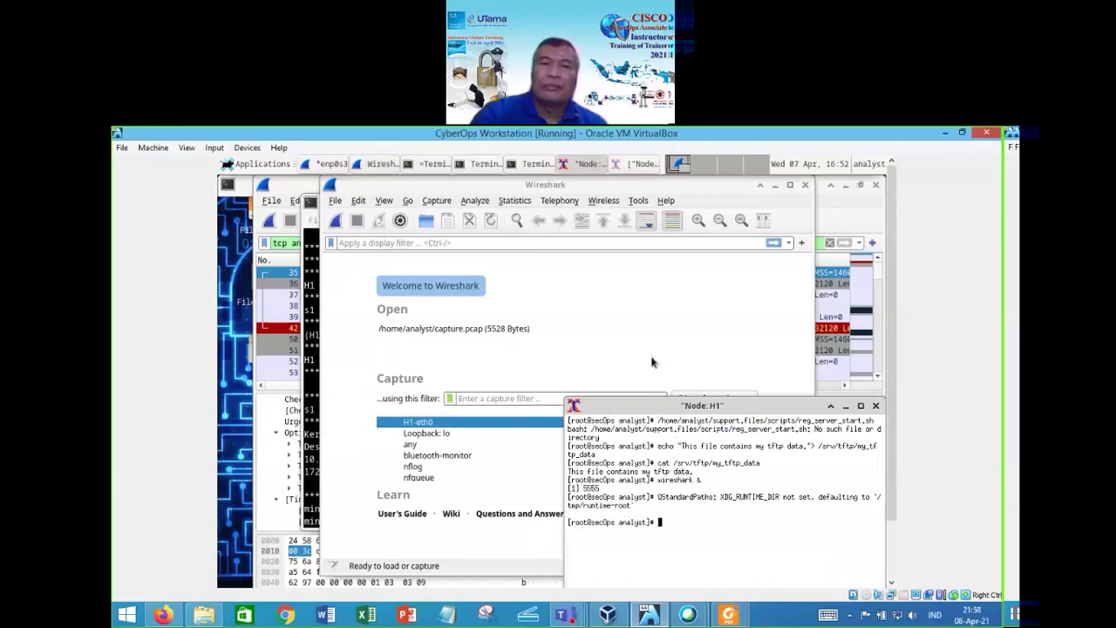
key("Up")
key("Up")
key("Up")
key("Up")
key("Up")
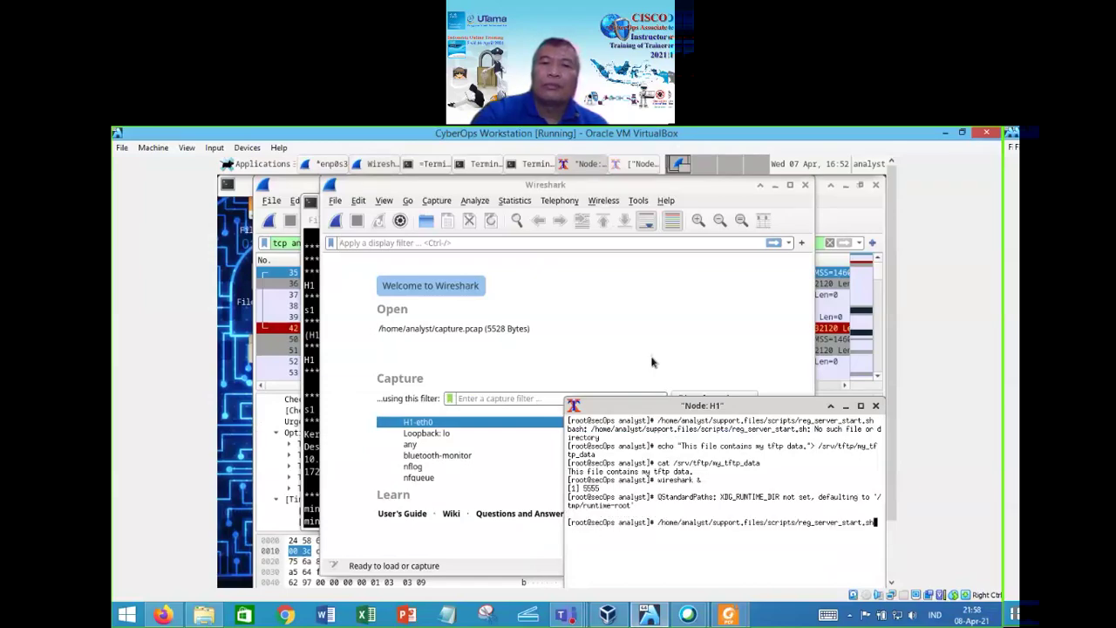
key("Return")
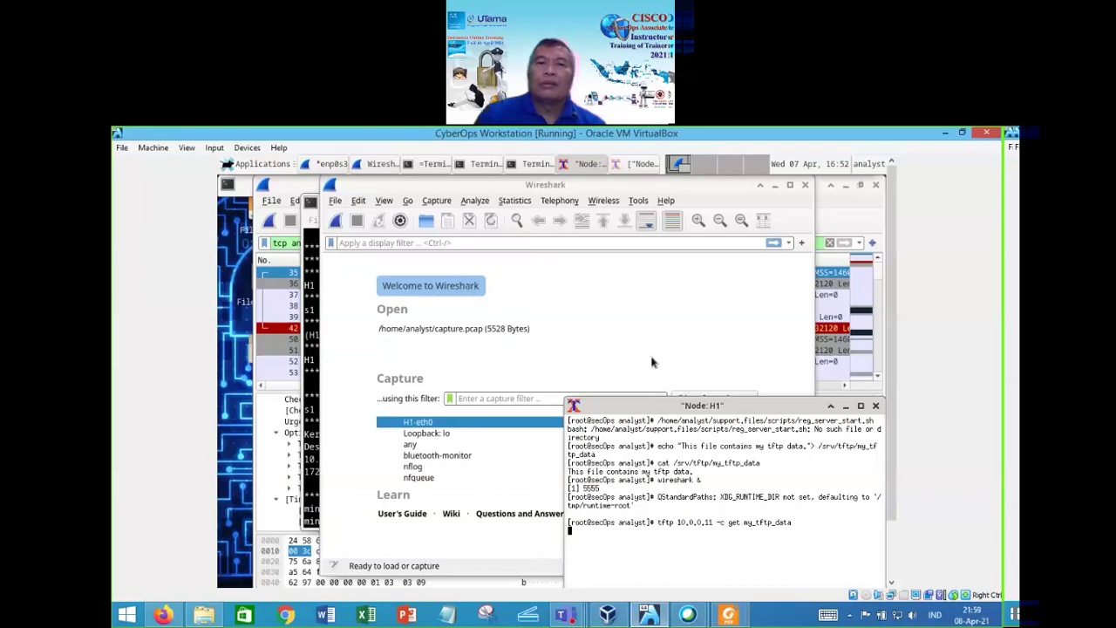
- Start a Wireshark capture on H1-eth0 and rerun "tftp 10.0.0.11 -c get my_tftp_data" in the H2 terminal
double_click(428, 424)
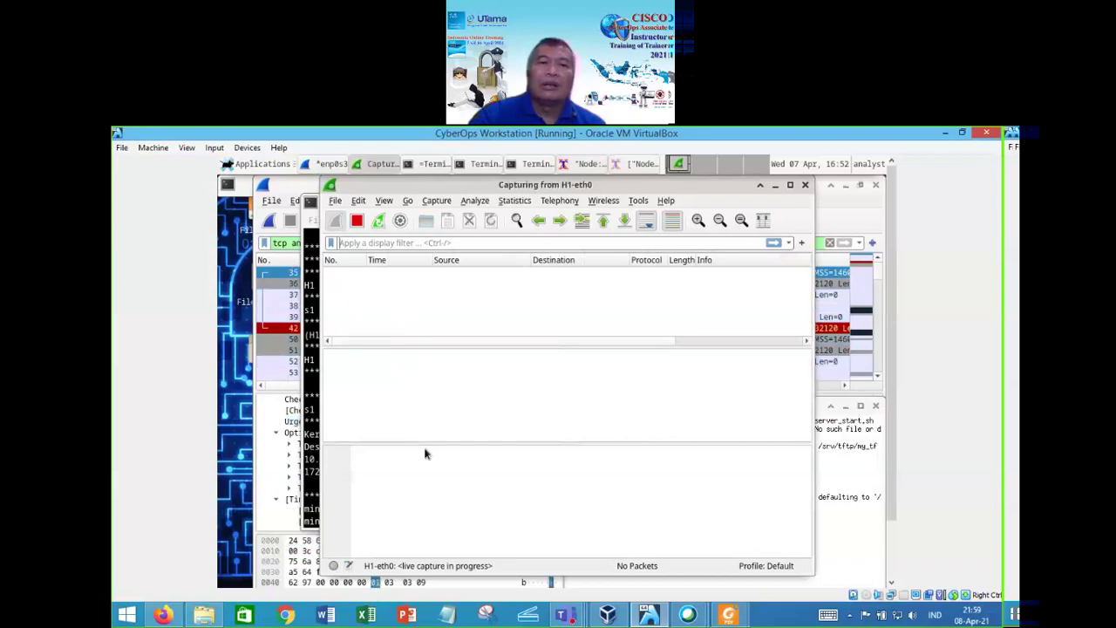
left_click(580, 164)
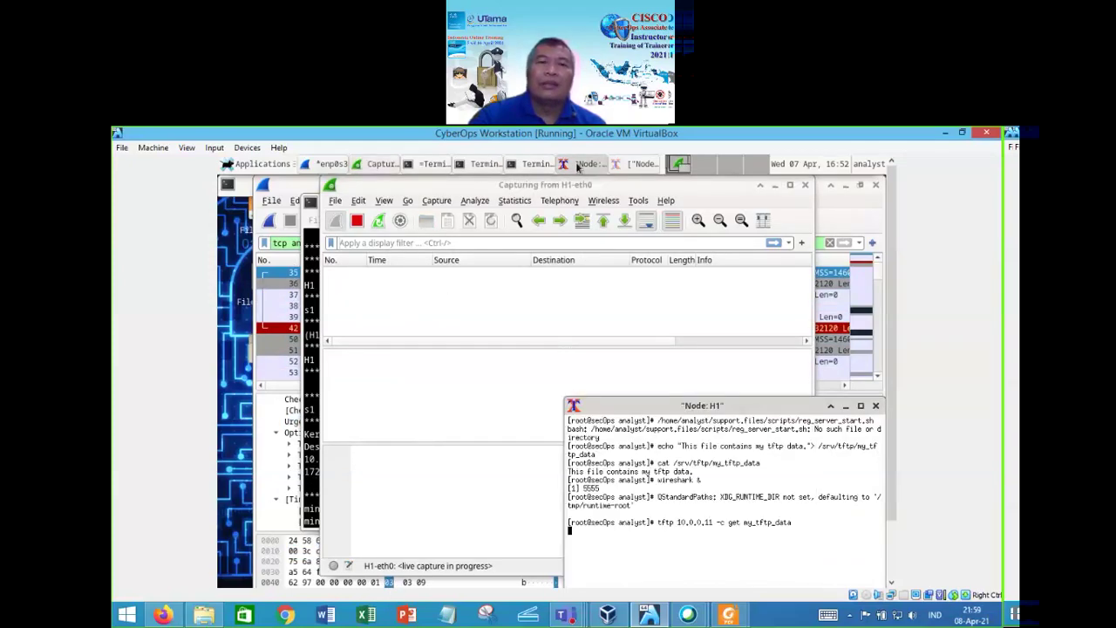
left_click(639, 164)
key("Up")
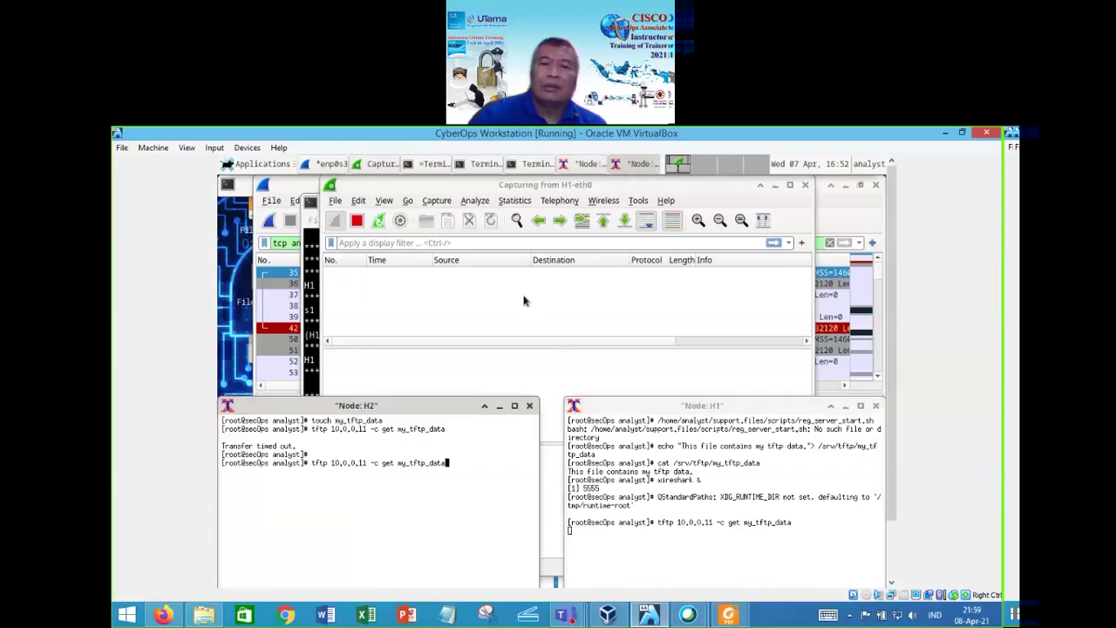
key("Return")
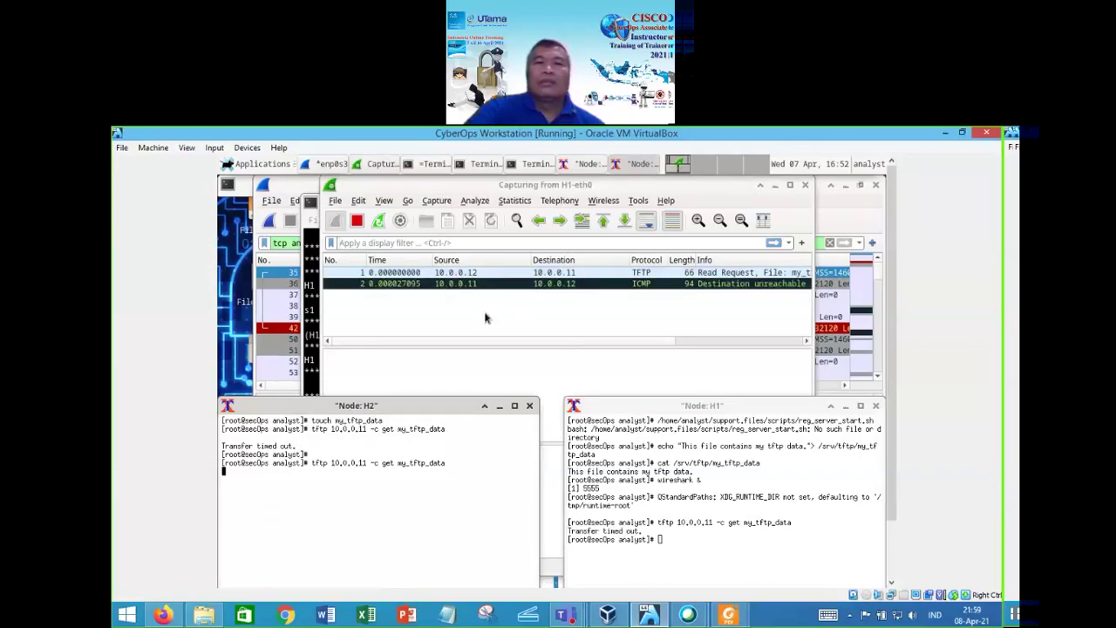
- Review the captured packets from the start of the list and stop the H1-eth0 capture
left_click(486, 317)
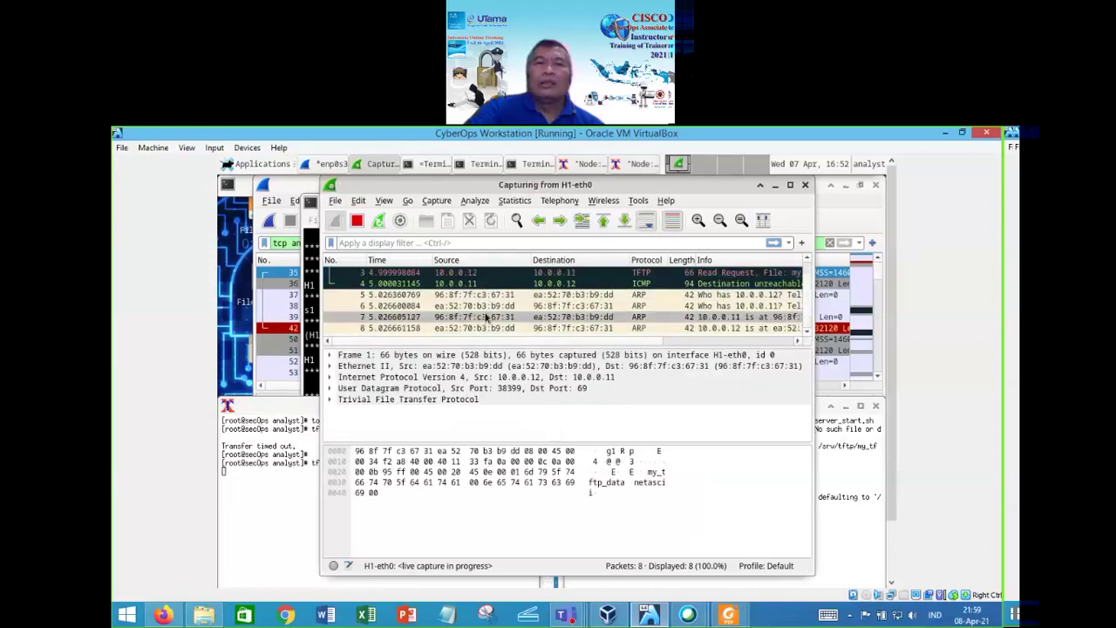
scroll(487, 317, "up", 1)
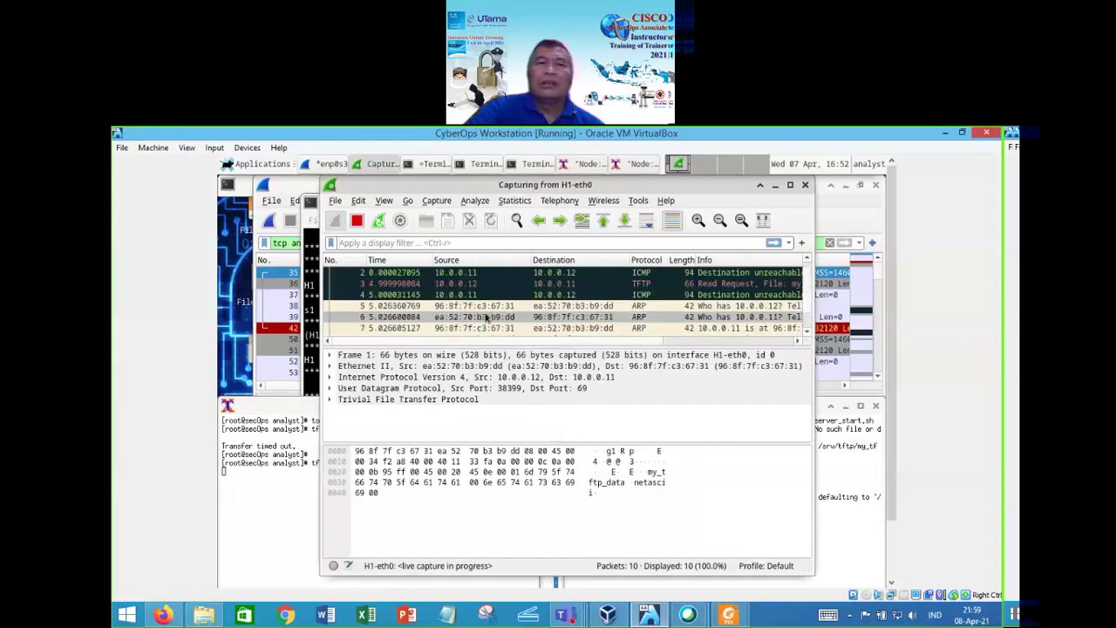
scroll(486, 317, "up", 1)
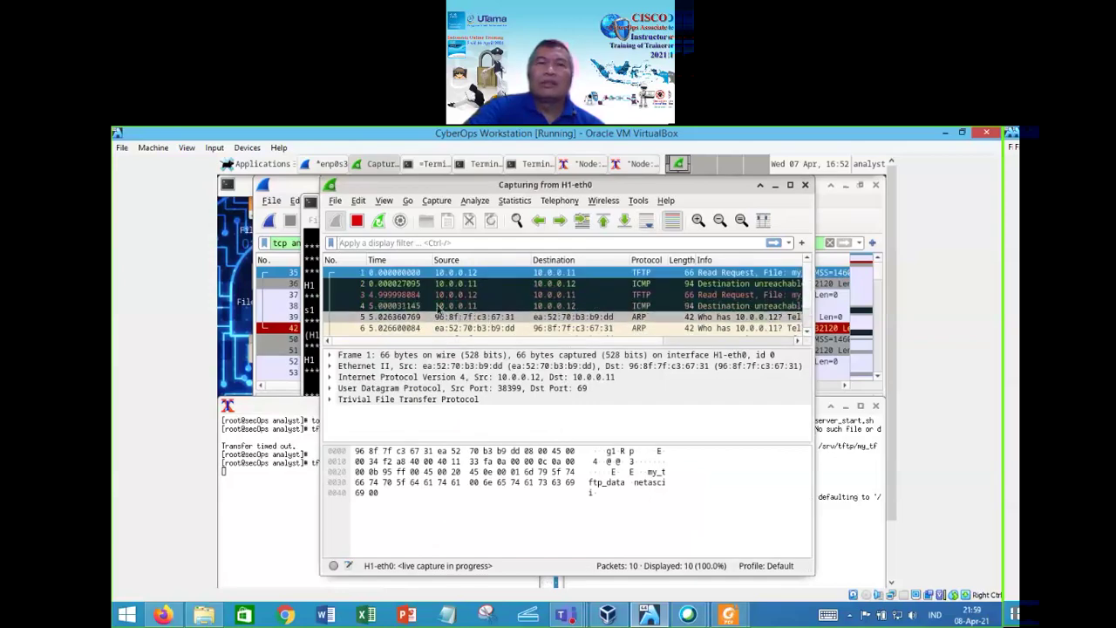
left_click(235, 477)
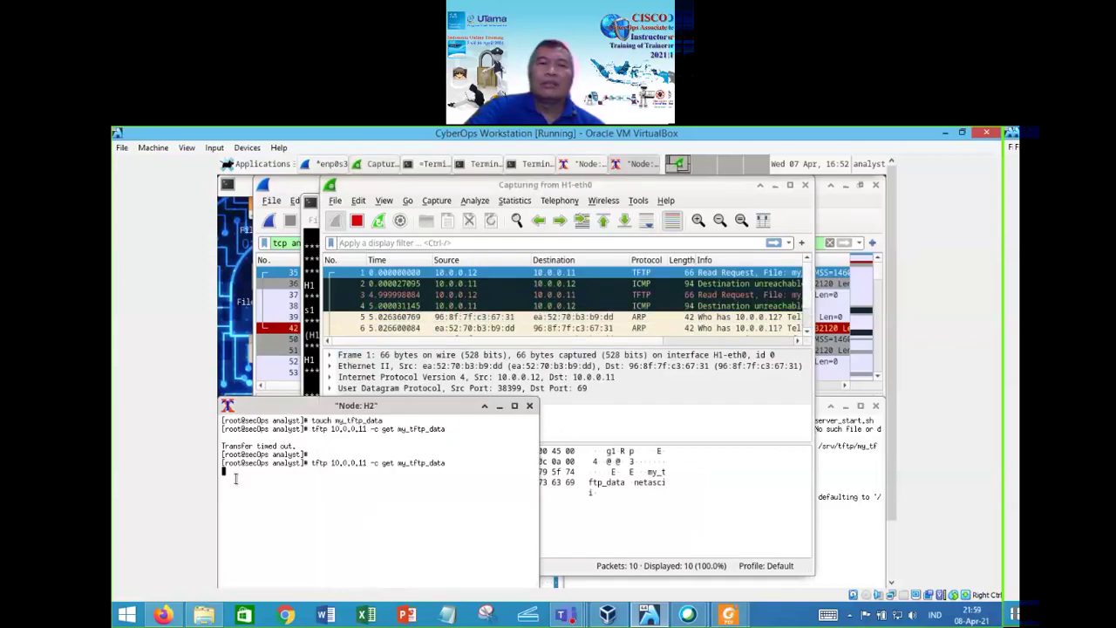
key("Return")
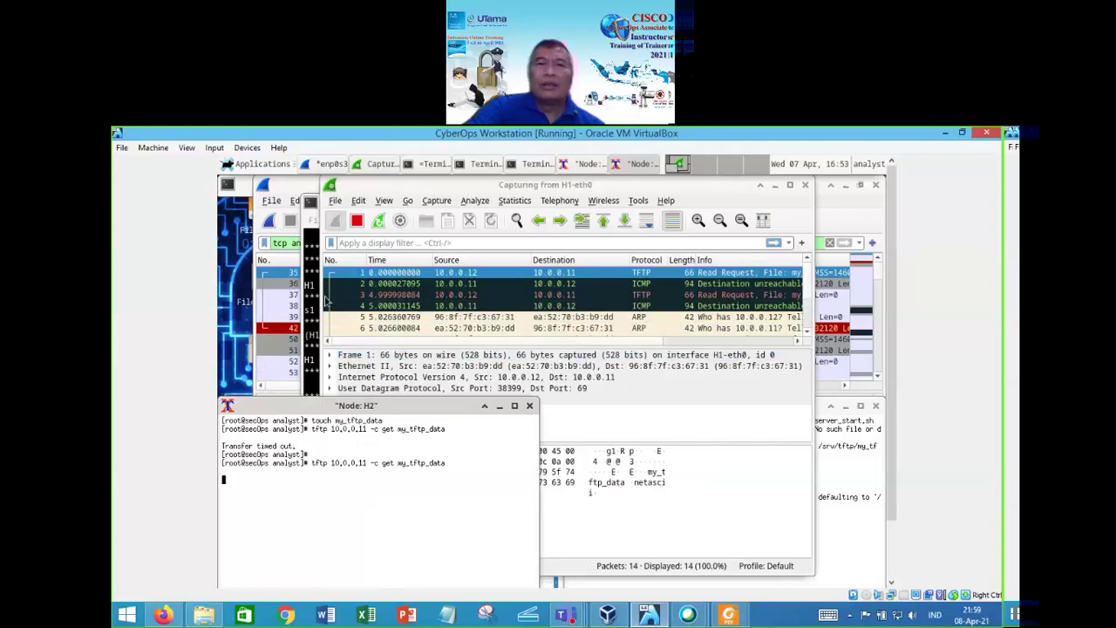
left_click(355, 222)
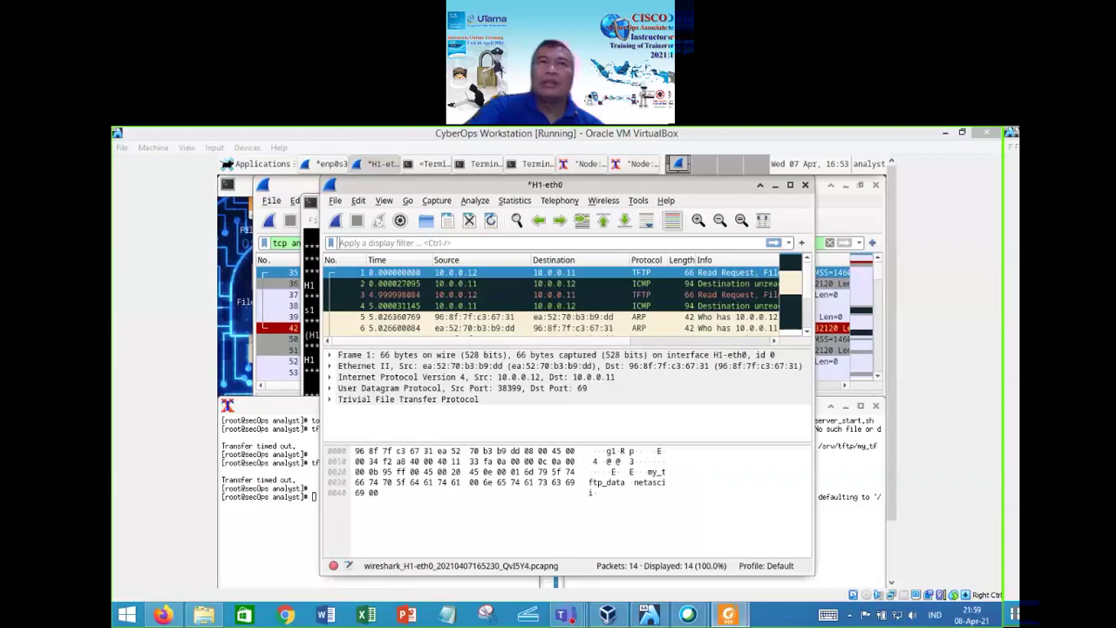
- Apply the display filter "tftp" to the H1-eth0 capture
left_click(535, 450)
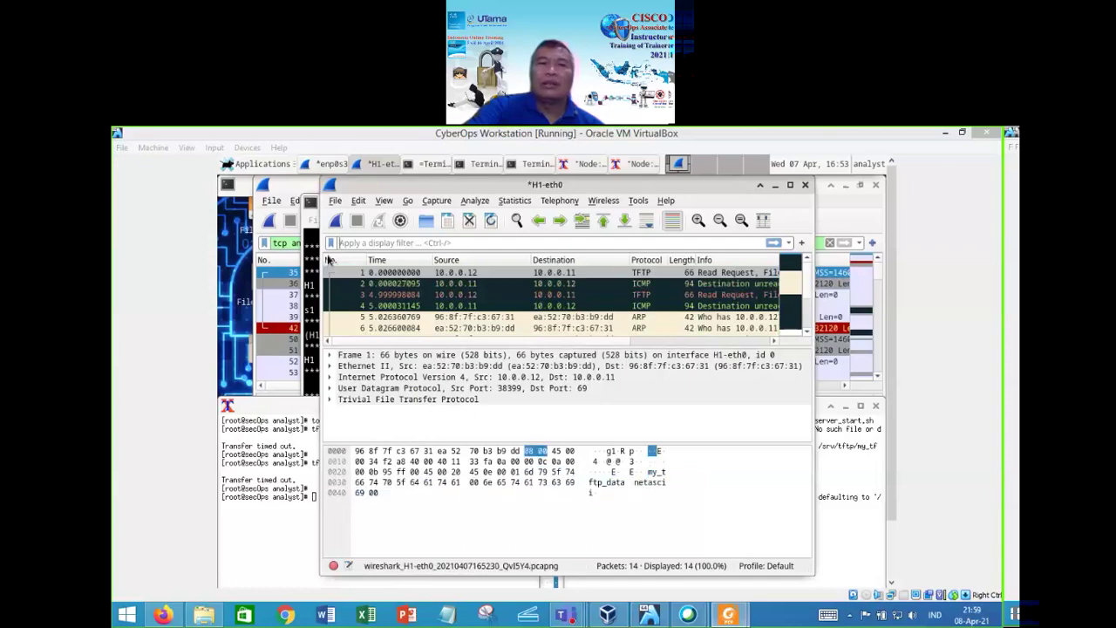
left_click(340, 244)
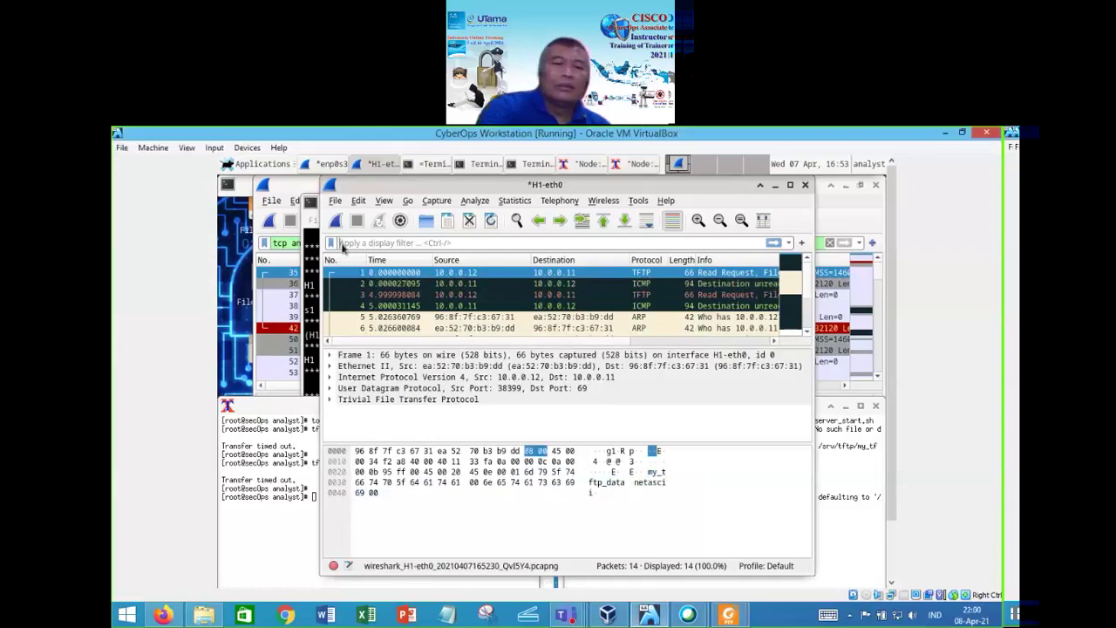
type("tftp")
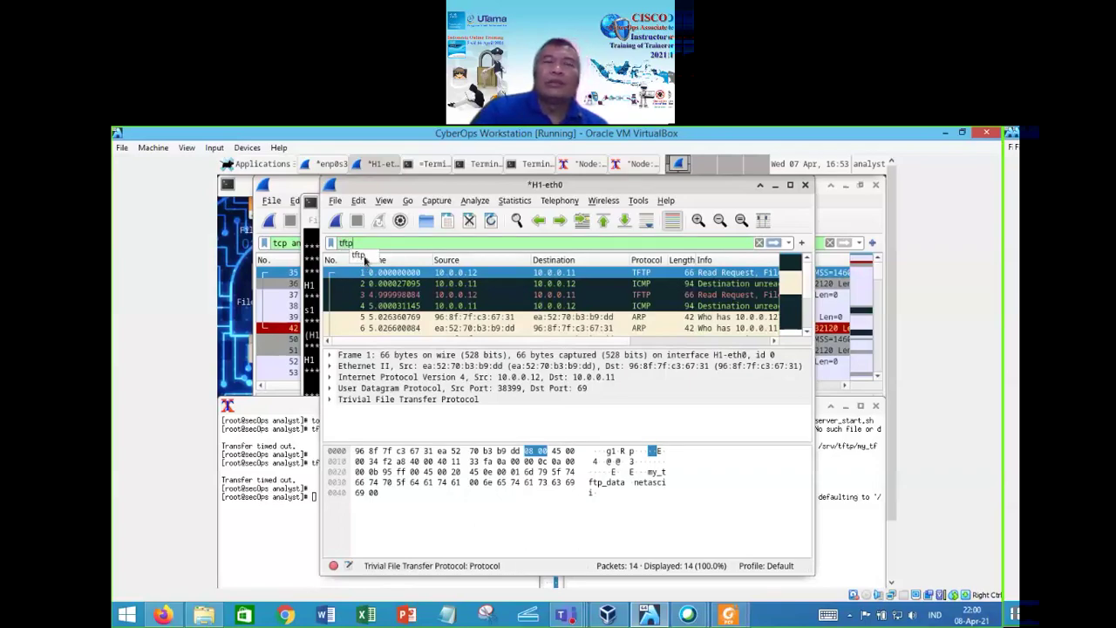
left_click(362, 256)
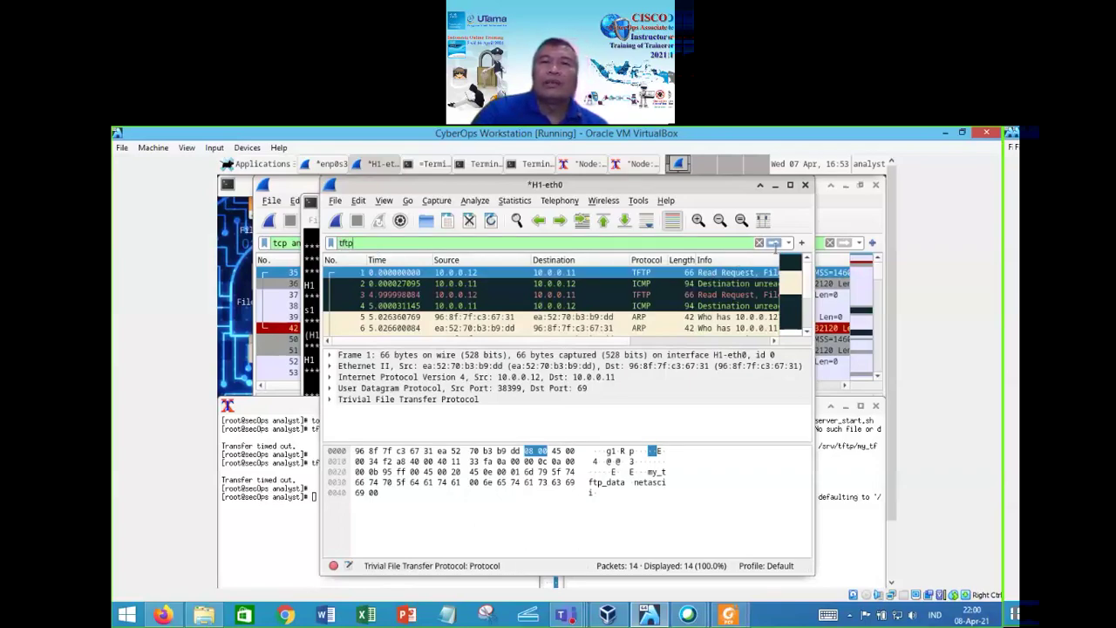
left_click(773, 242)
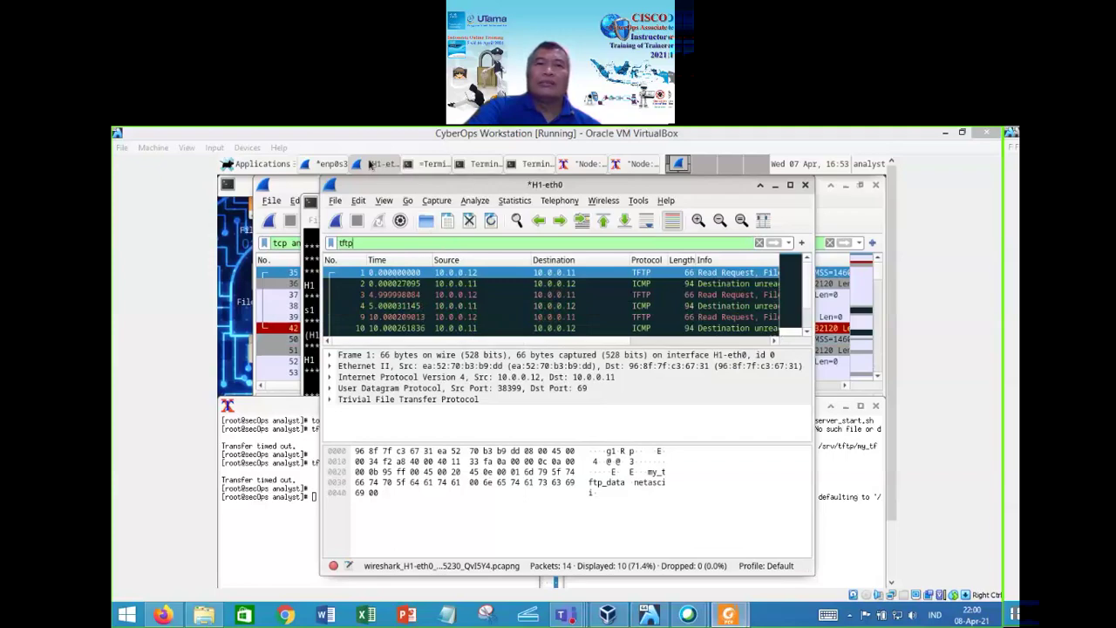
- Replace the display filter of the enp0s3 capture with "ftp", apply it, and review the FTP packets
left_click(329, 164)
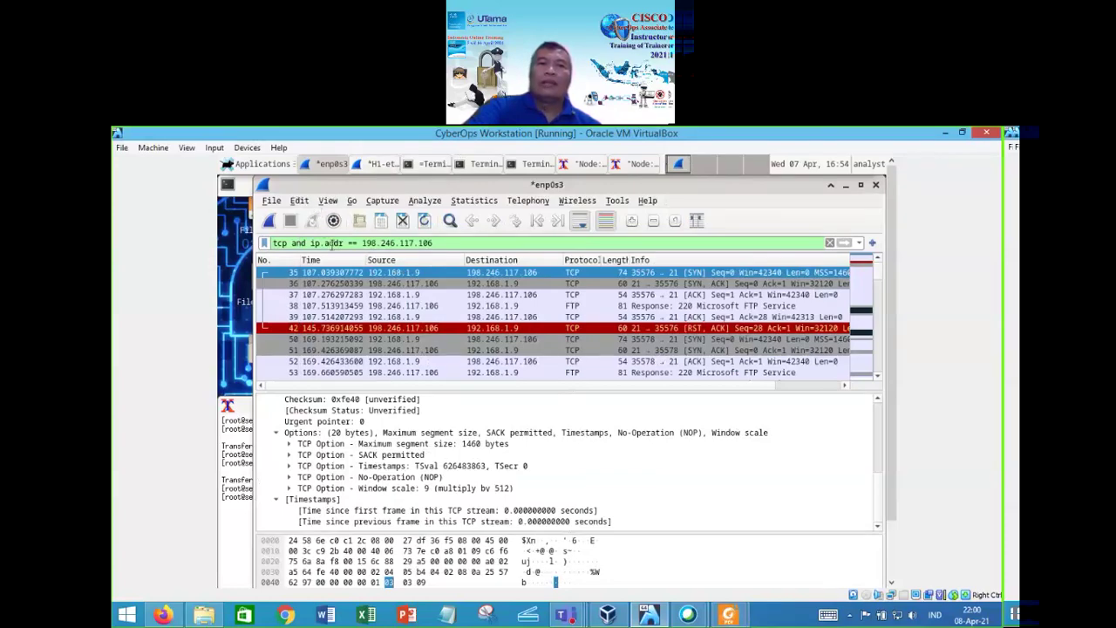
left_click_drag(432, 244, 263, 232)
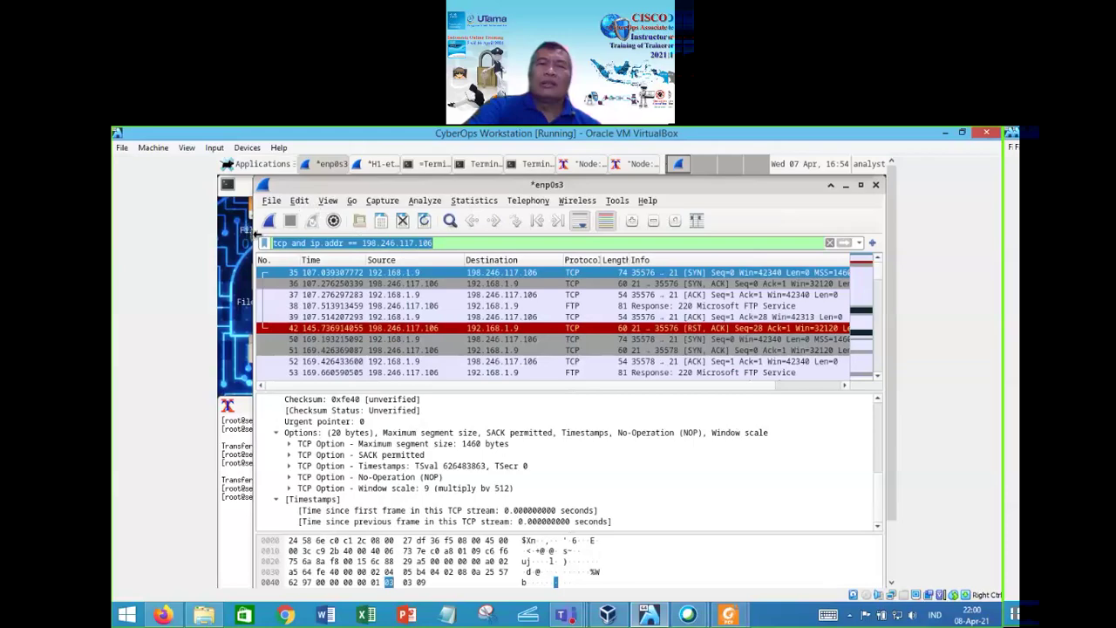
left_click(292, 273)
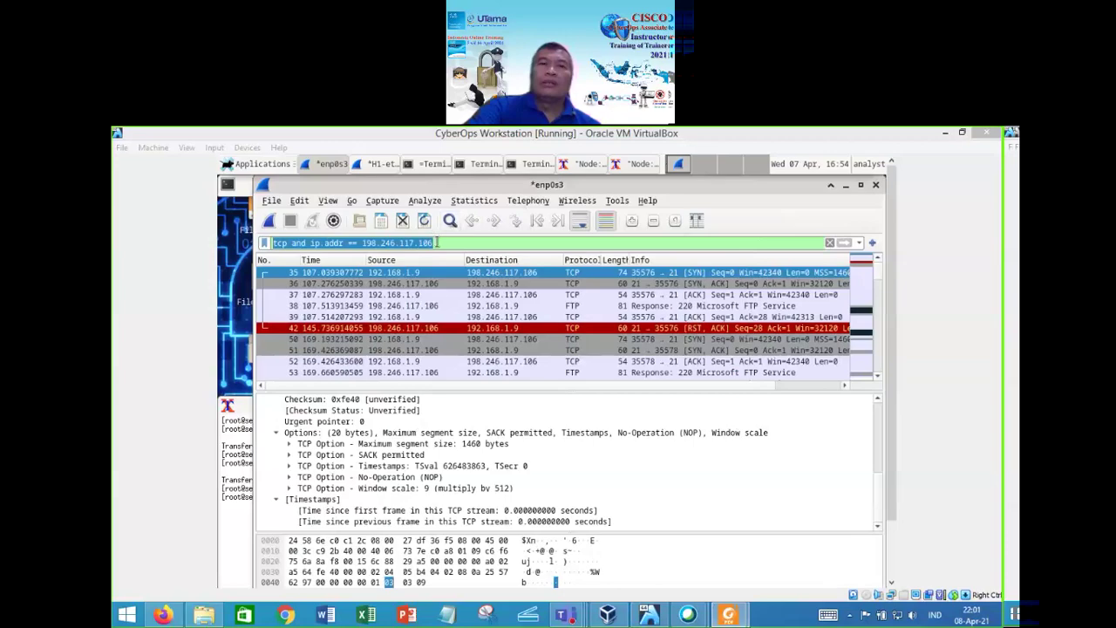
left_click(437, 242)
left_click_drag(437, 242, 261, 243)
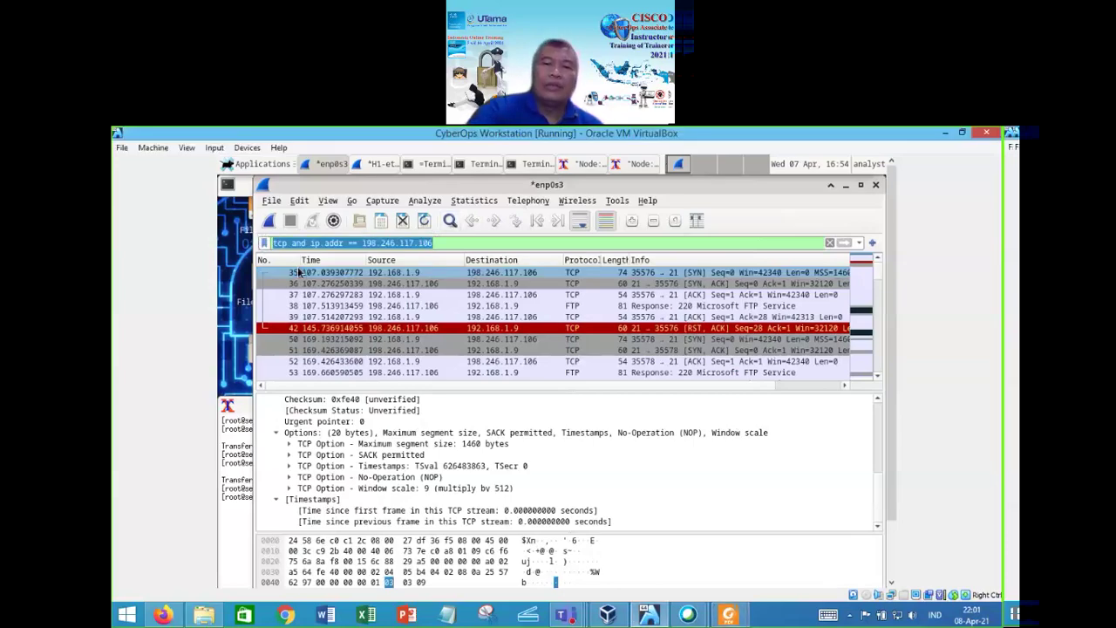
type("ftp")
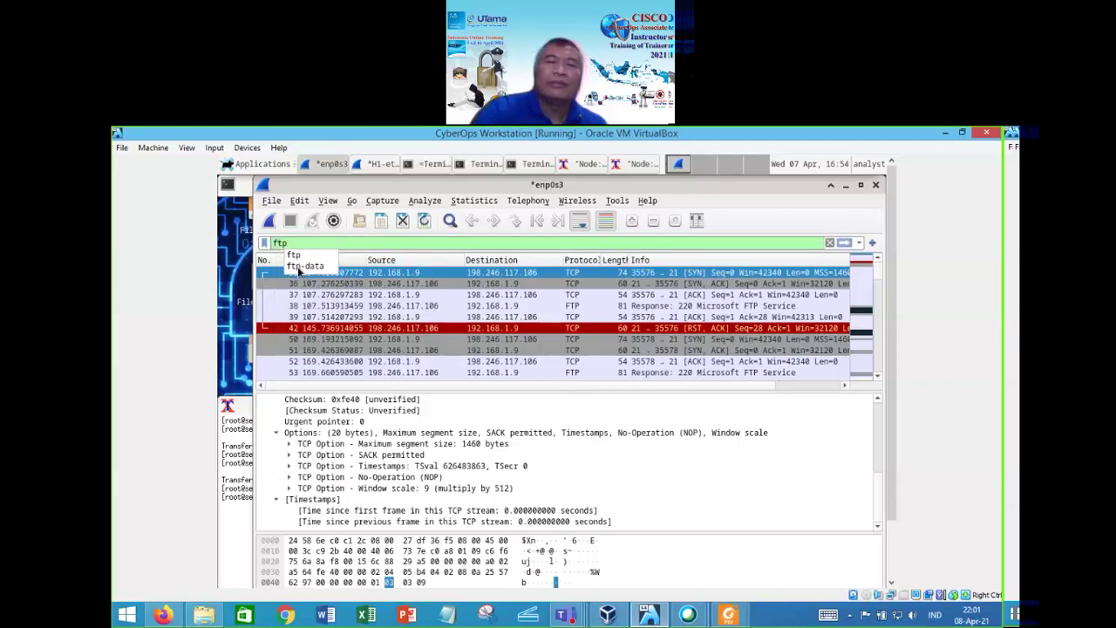
left_click(307, 258)
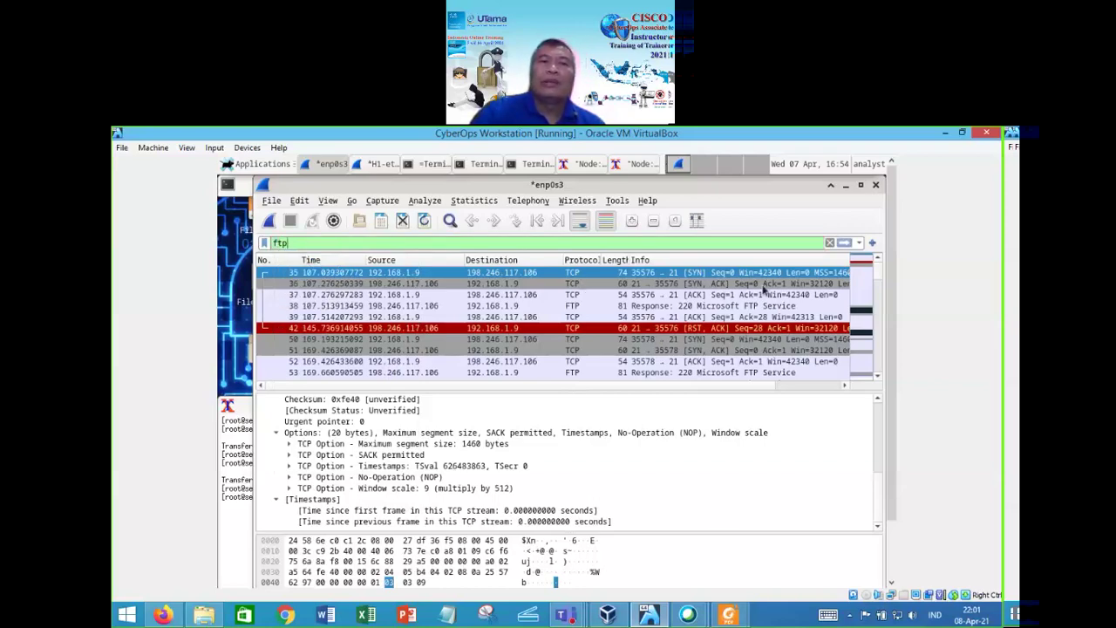
left_click(843, 242)
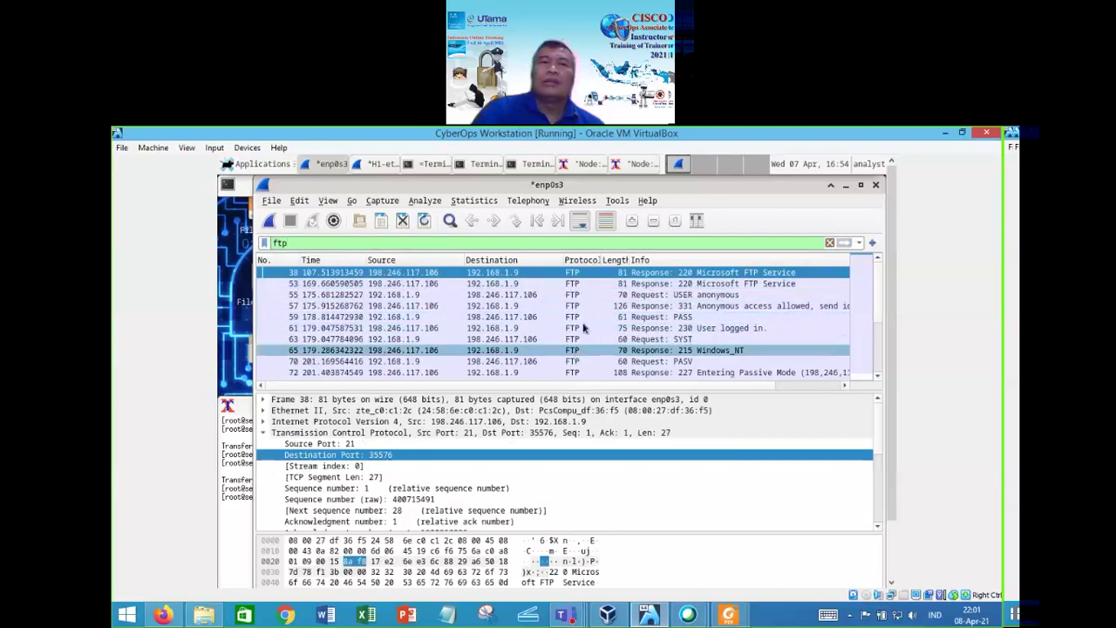
scroll(565, 303, "down", 3)
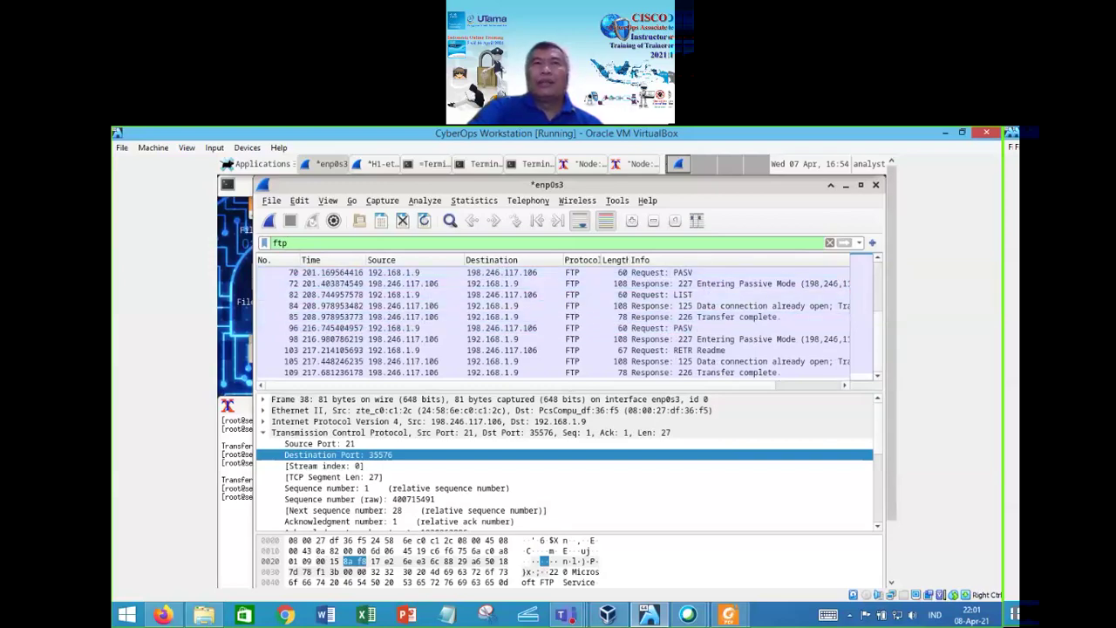
- Switch to the lab guide in Foxit Reader and go back to the Part 1 (FTP) topology on its first page
left_click(728, 614)
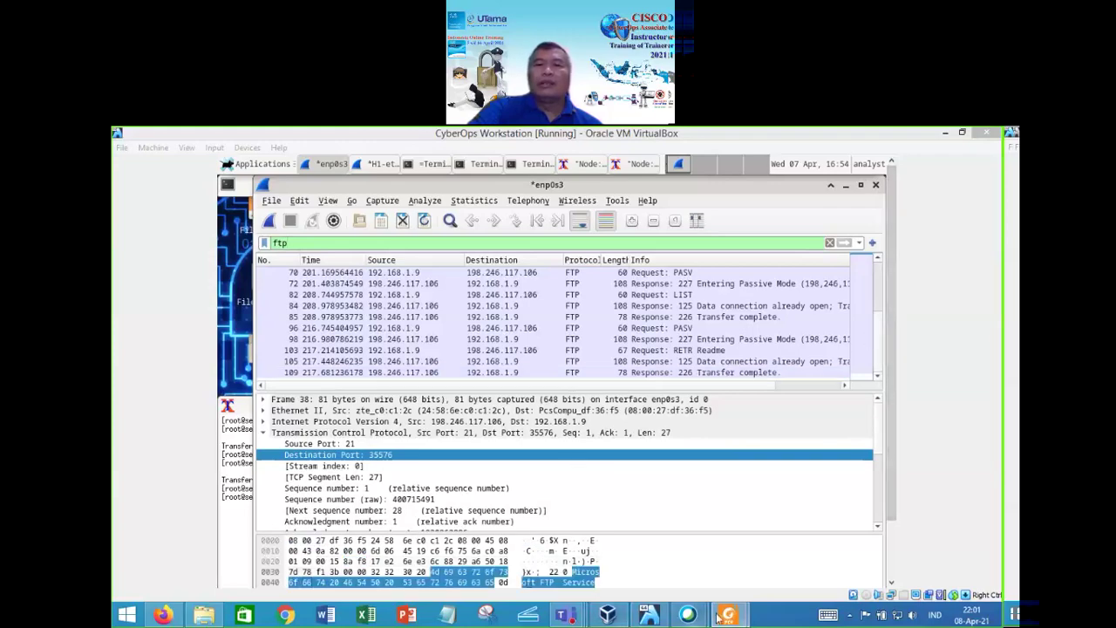
mouse_move(727, 619)
left_click(677, 530)
scroll(959, 515, "up", 10)
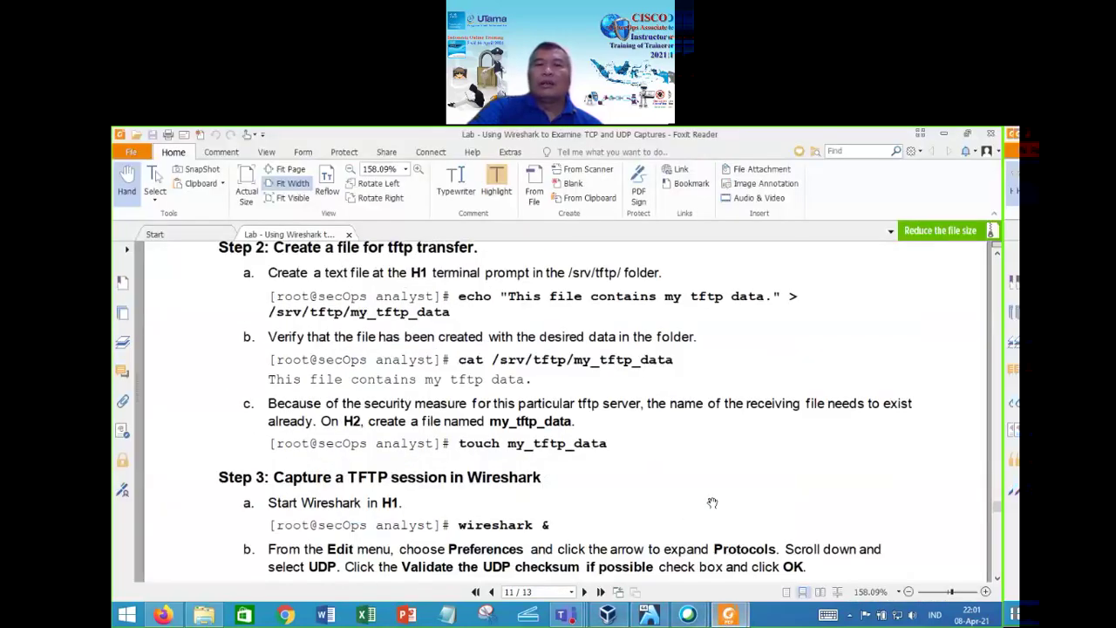
left_click_drag(998, 506, 998, 259)
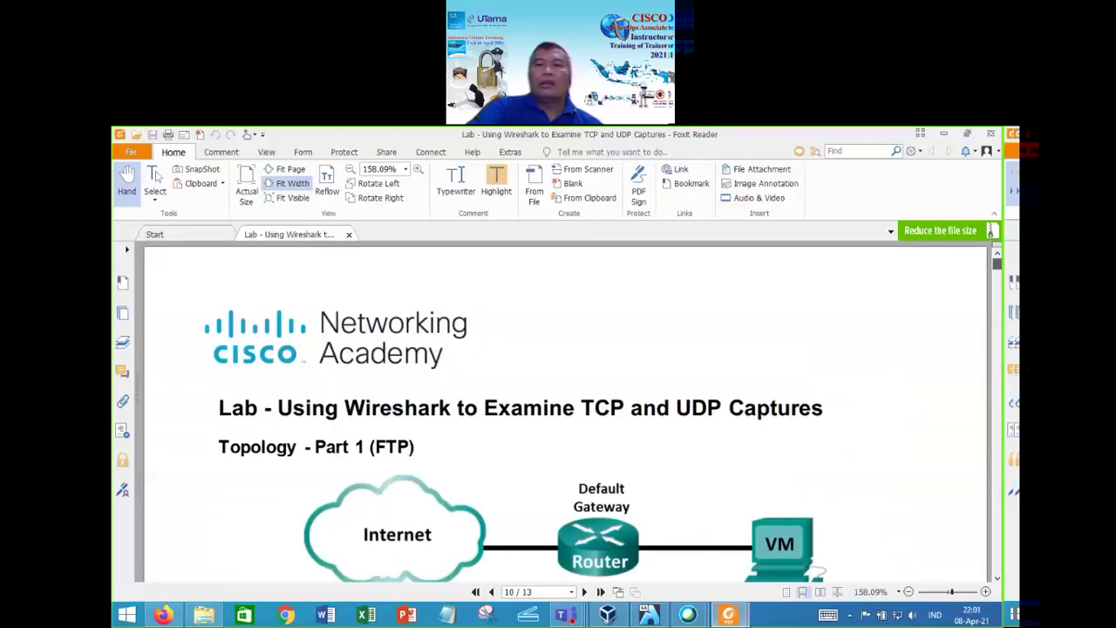